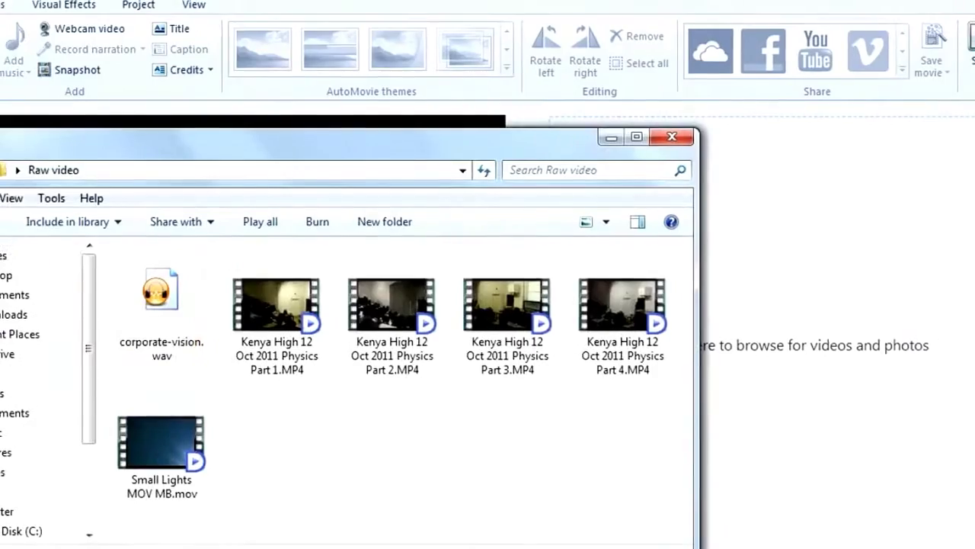
- Add the four Kenya High 12 Oct 2011 Physics videos, Part 1 to Part 4, to the storyboard
{"action": "left_click", "coordinate": [310, 302]}
{"action": "left_click", "coordinate": [626, 311], "text": "shift"}
{"action": "left_click_drag", "start_coordinate": [471, 335], "coordinate": [769, 236]}
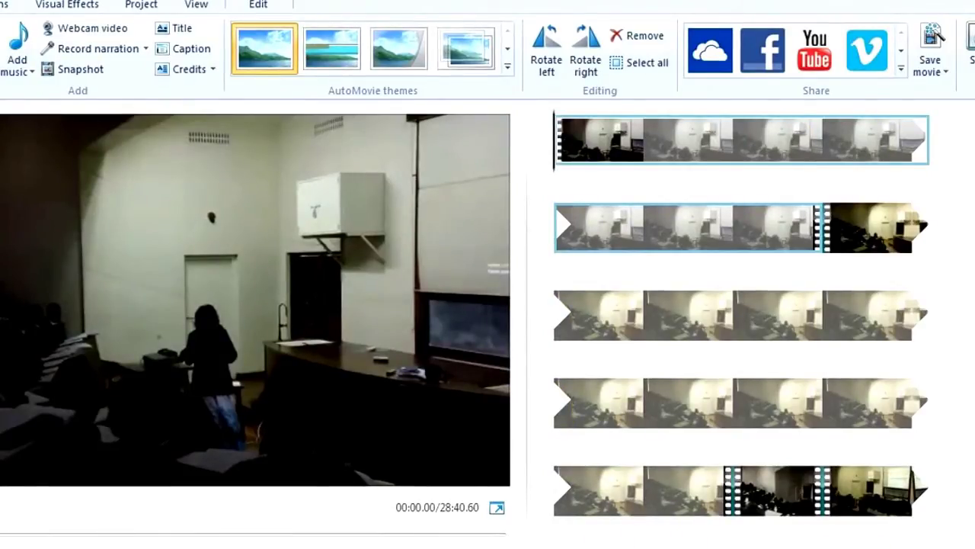
- Shrink the storyboard thumbnails to fit one row and move the Part 4 clip to the end
{"action": "key", "text": "ctrl+z"}
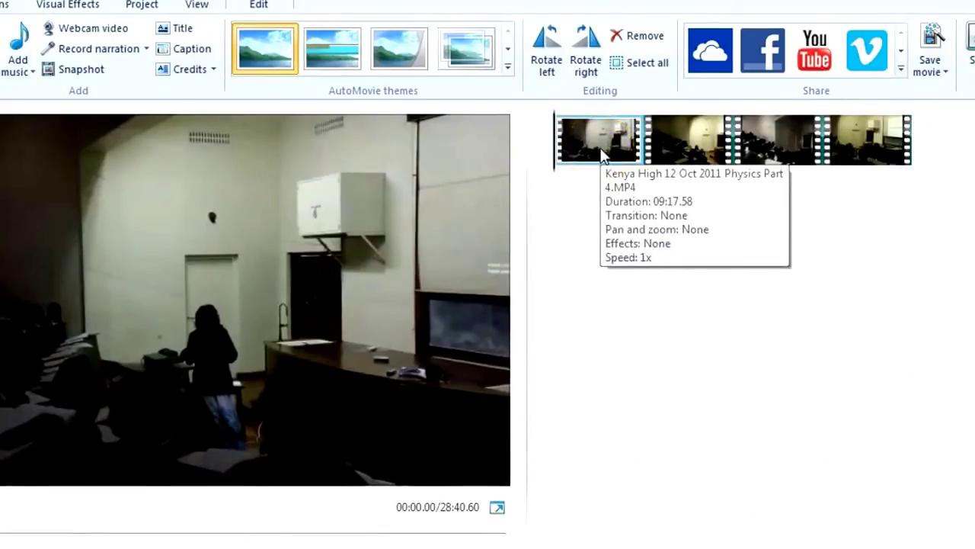
{"action": "left_click_drag", "start_coordinate": [602, 156], "coordinate": [951, 154]}
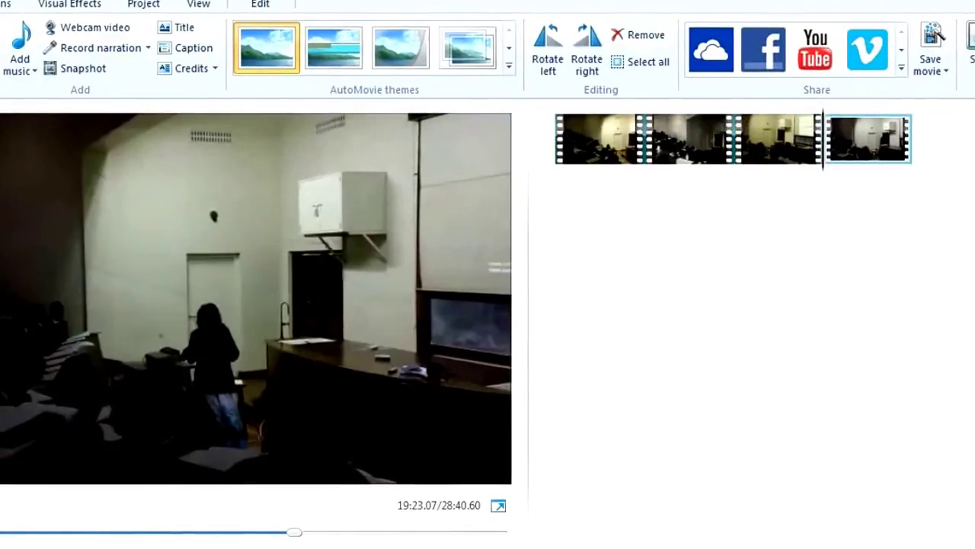
- Check the Word editing notes (Part 1: 00:01:38–00:13:44), then select the first clip in Movie Maker
{"action": "left_click", "coordinate": [1, 229]}
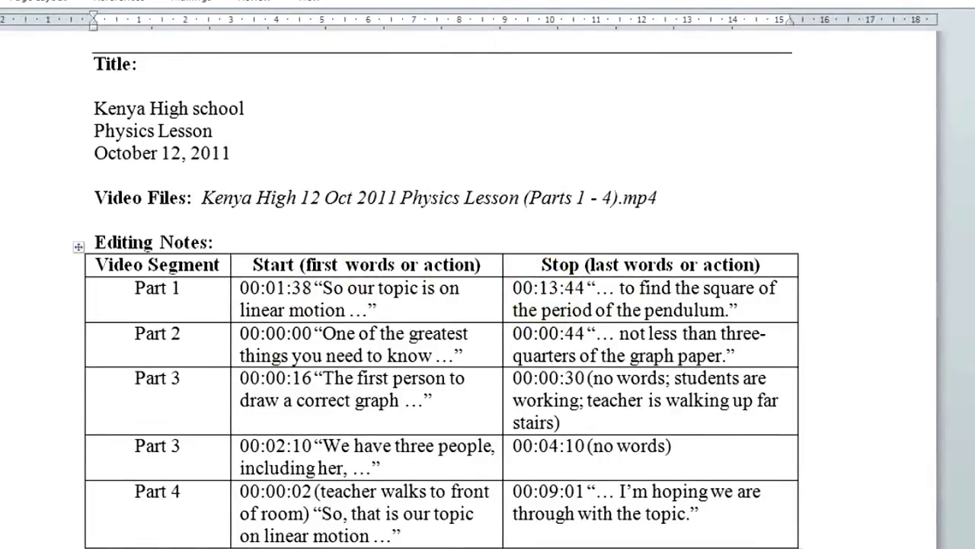
{"action": "left_click", "coordinate": [31, 320]}
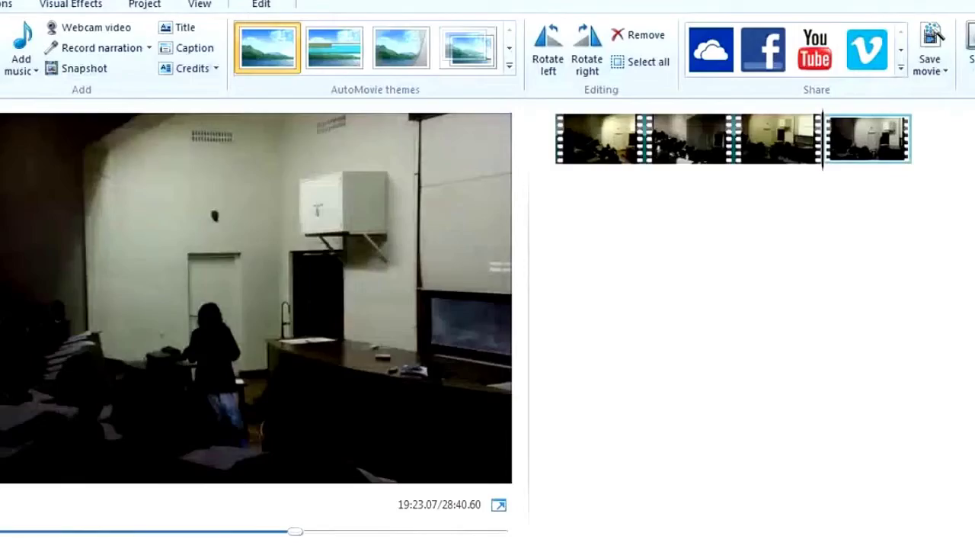
{"action": "double_click", "coordinate": [580, 142]}
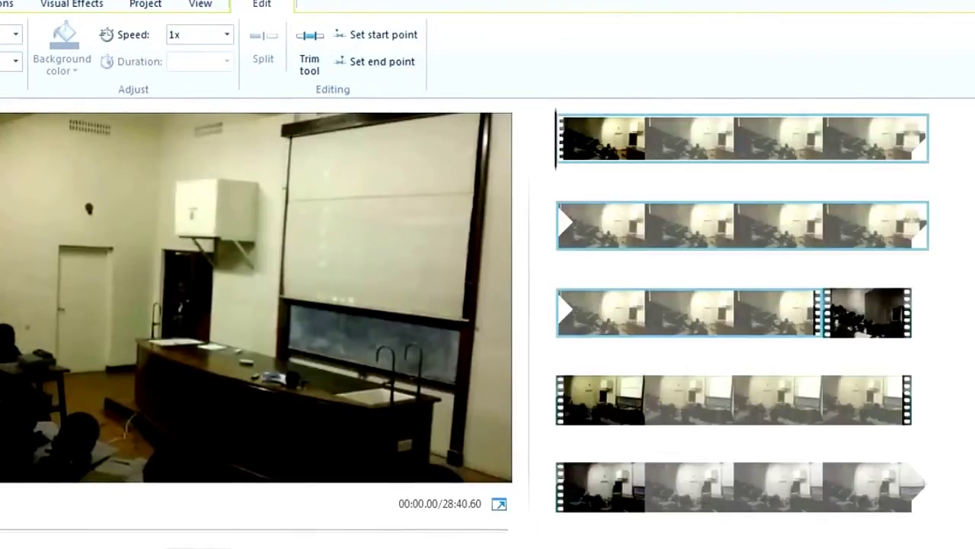
- Open the Part 1 clip for trimming with its start point at 01:37.87
{"action": "left_click", "coordinate": [310, 67]}
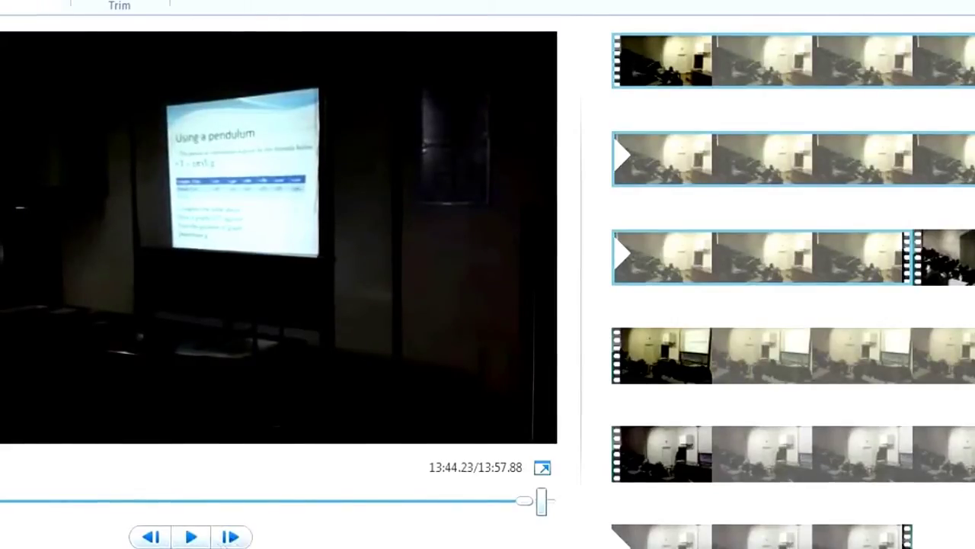
- Set Part 1's end point near 13:44 and save the trim
{"action": "left_click", "coordinate": [293, 501]}
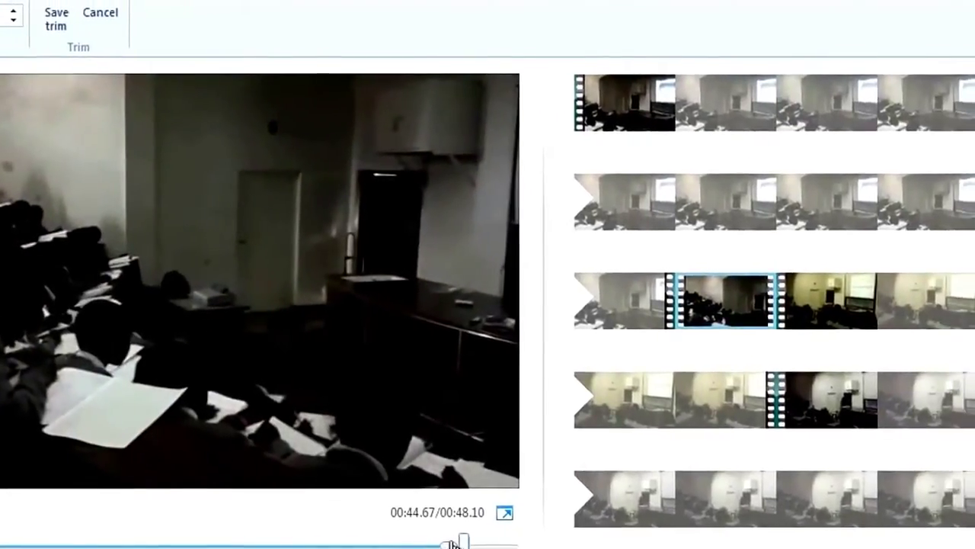
- Pull the 48.10-second clip's end point back to about 00:44
{"action": "left_click_drag", "start_coordinate": [456, 542], "coordinate": [445, 542]}
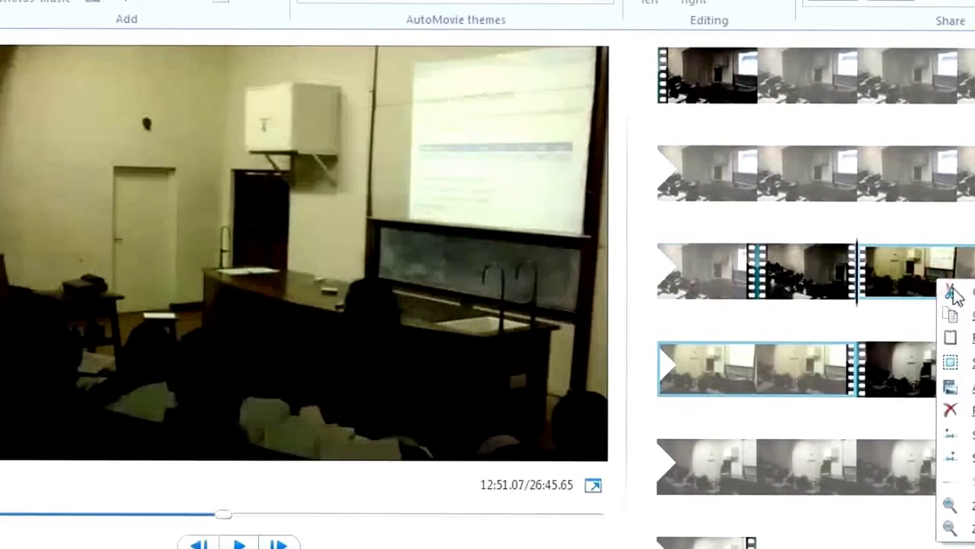
- Duplicate the 04:37.05 clip and trim one copy to 15.95–30.89 s
{"action": "right_click", "coordinate": [958, 288]}
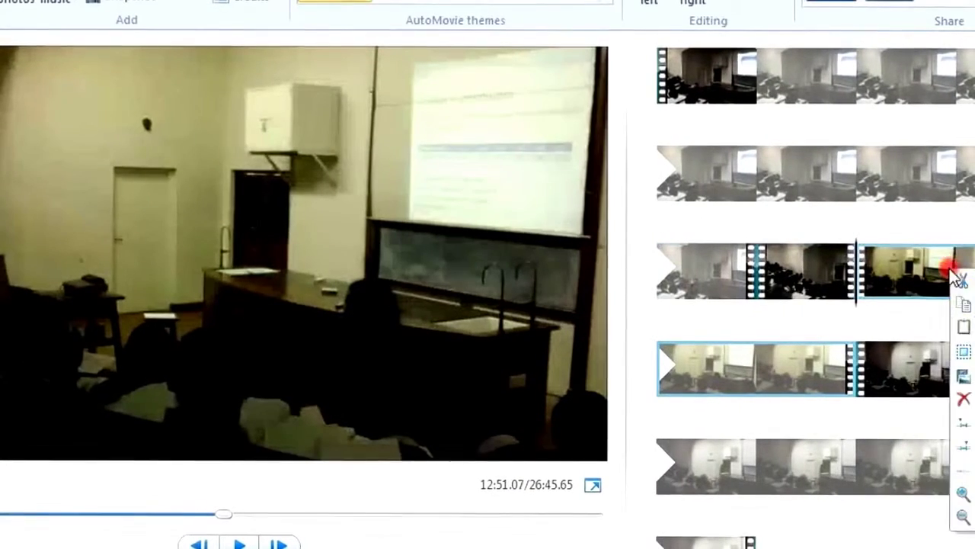
{"action": "left_click", "coordinate": [959, 282]}
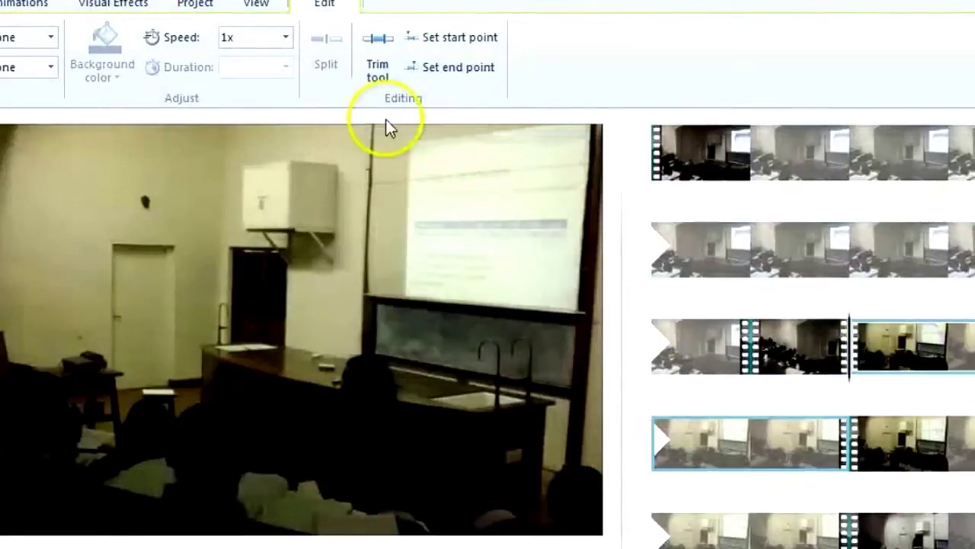
{"action": "left_click", "coordinate": [378, 73]}
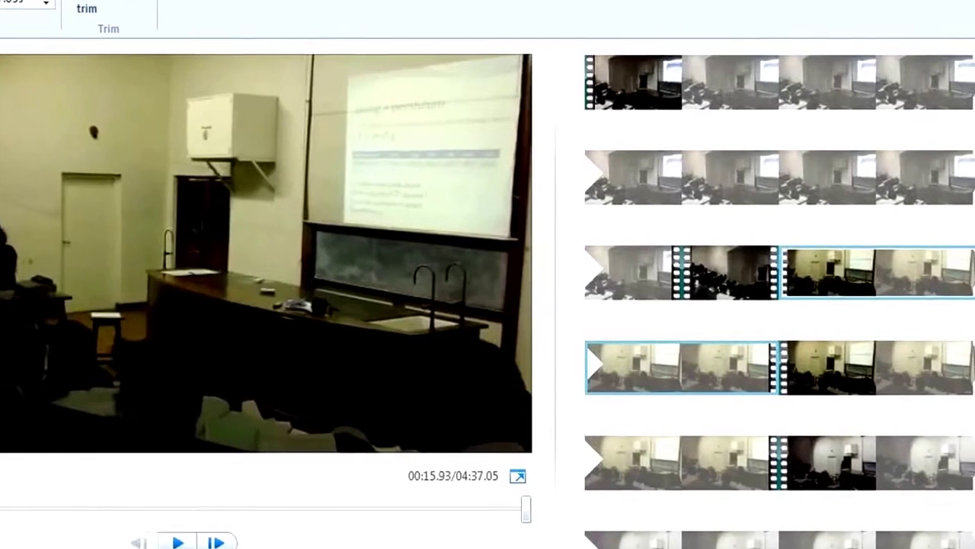
{"action": "left_click", "coordinate": [213, 542]}
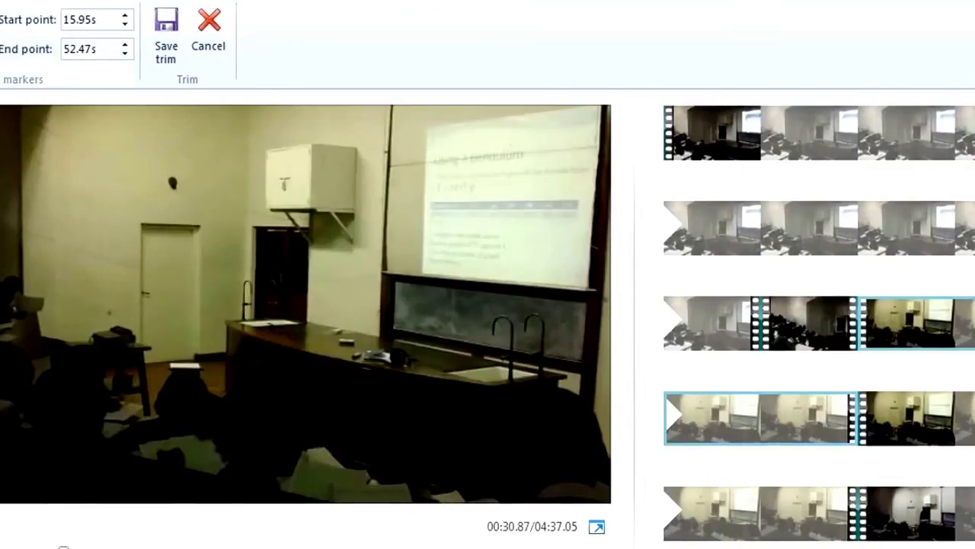
{"action": "left_click", "coordinate": [1, 38]}
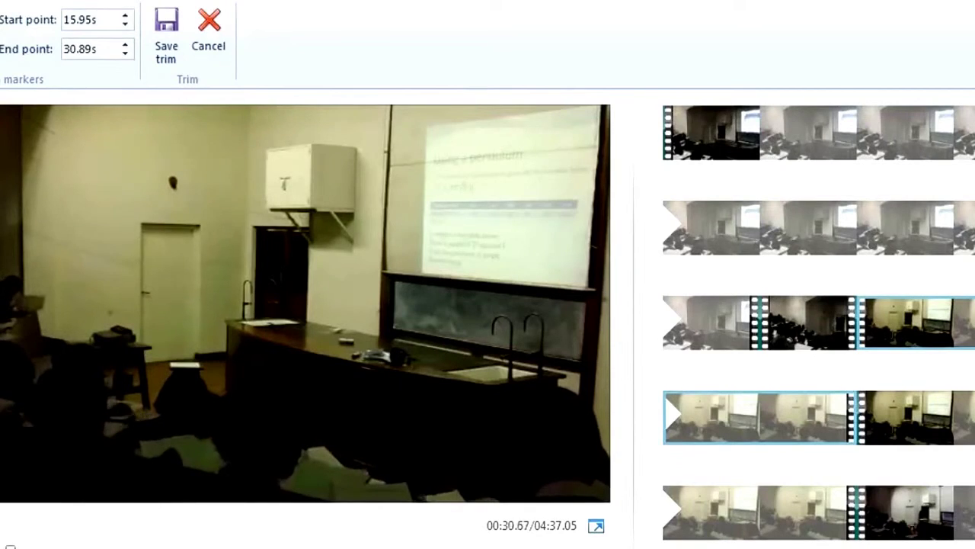
{"action": "left_click", "coordinate": [166, 47]}
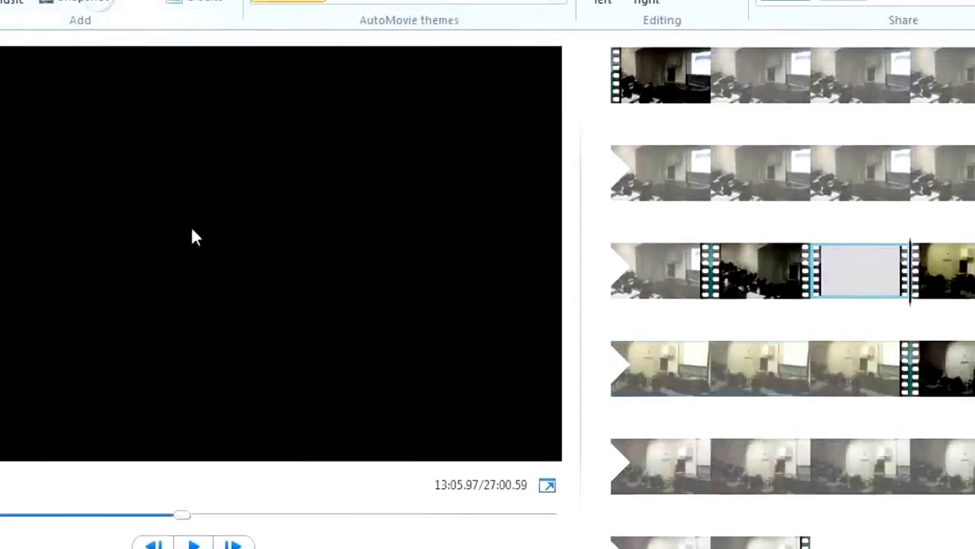
- Trim the remaining clips per the notes, leaving the final Part 4 clip at 08:59.53
{"action": "left_click", "coordinate": [570, 341]}
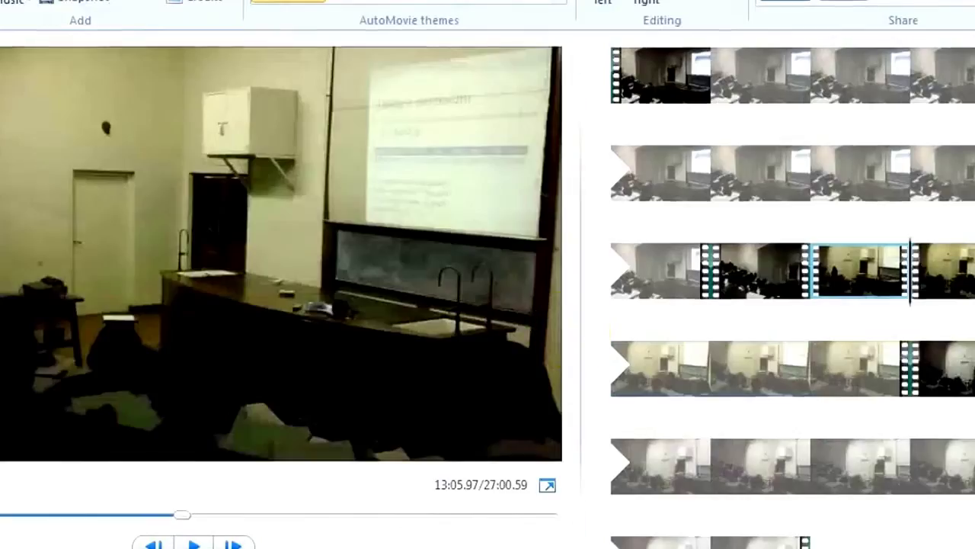
{"action": "left_click", "coordinate": [943, 278]}
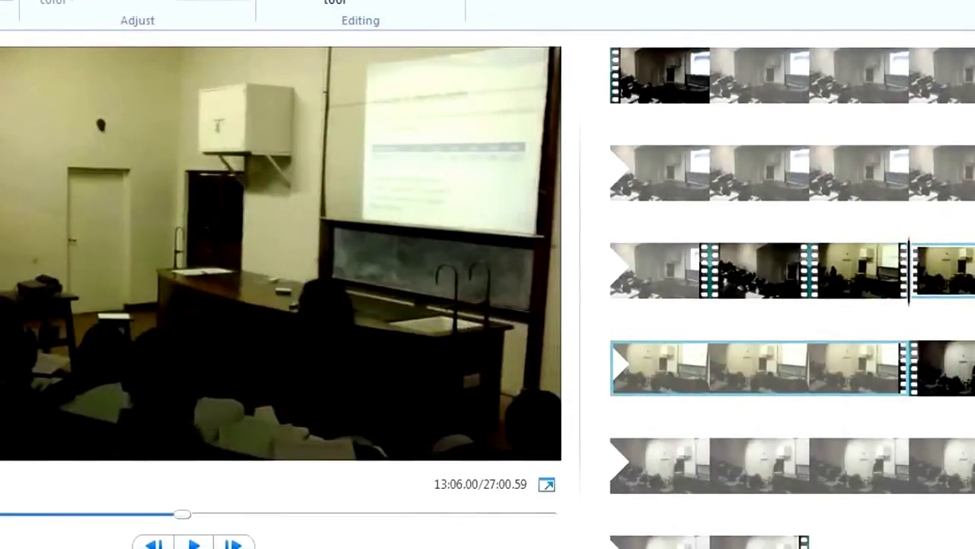
{"action": "left_click", "coordinate": [170, 425]}
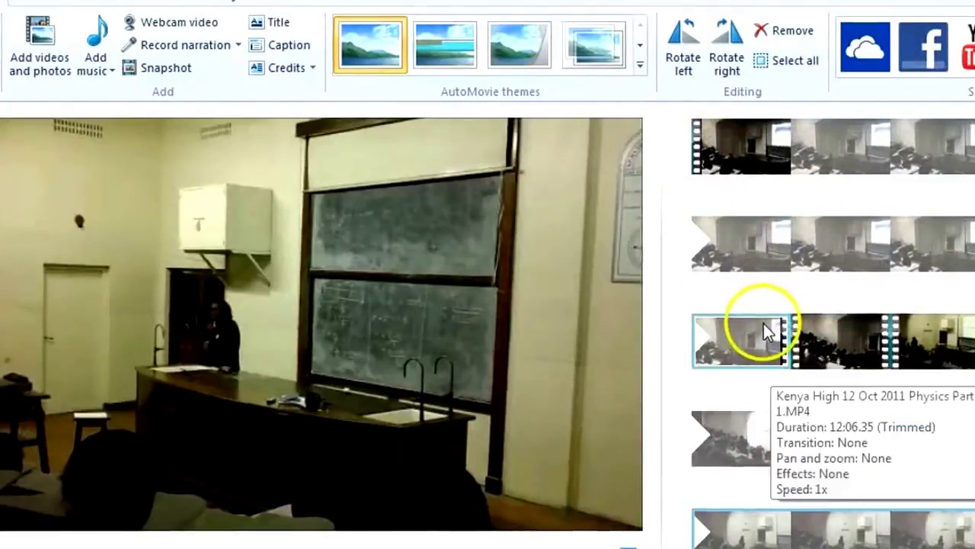
- Apply a 1.50-second Crossfade transition to every clip
{"action": "left_click", "coordinate": [723, 366]}
{"action": "left_click_drag", "start_coordinate": [688, 371], "coordinate": [783, 381]}
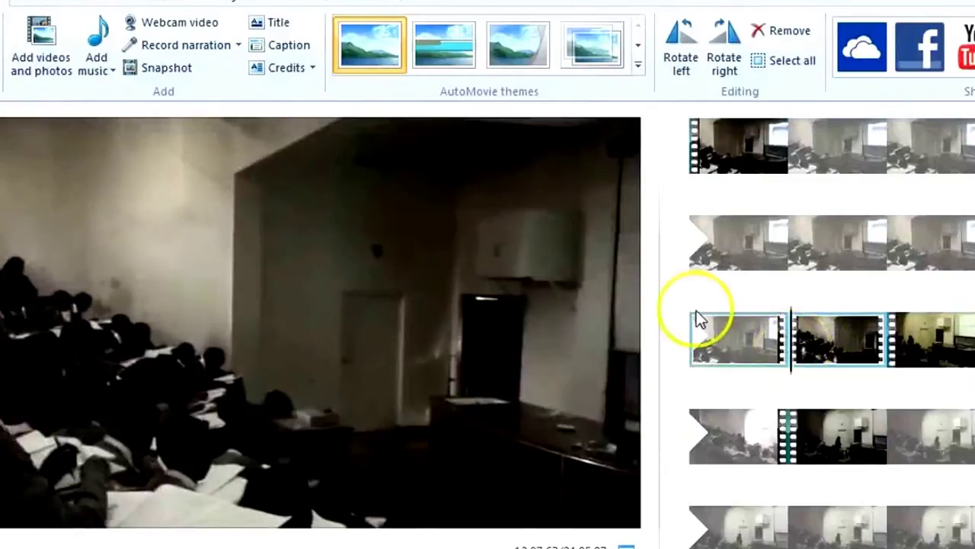
{"action": "left_click", "coordinate": [78, 5]}
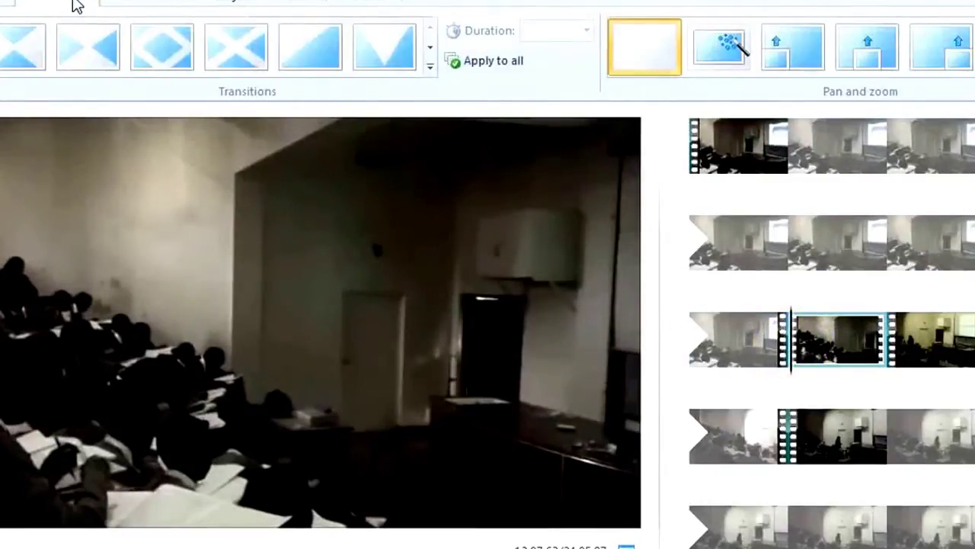
{"action": "left_click", "coordinate": [430, 66]}
{"action": "scroll", "coordinate": [438, 103], "scroll_direction": "down", "scroll_amount": 2}
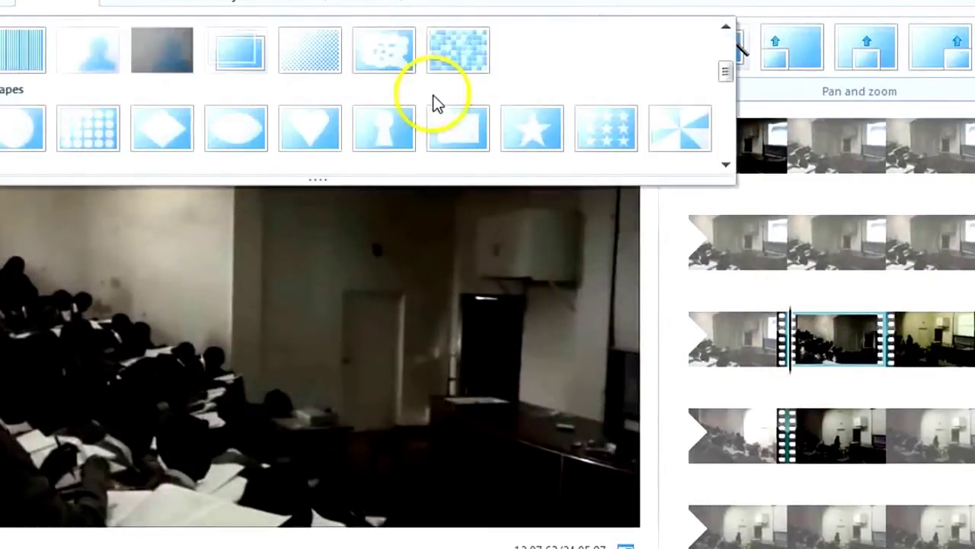
{"action": "left_click", "coordinate": [228, 54]}
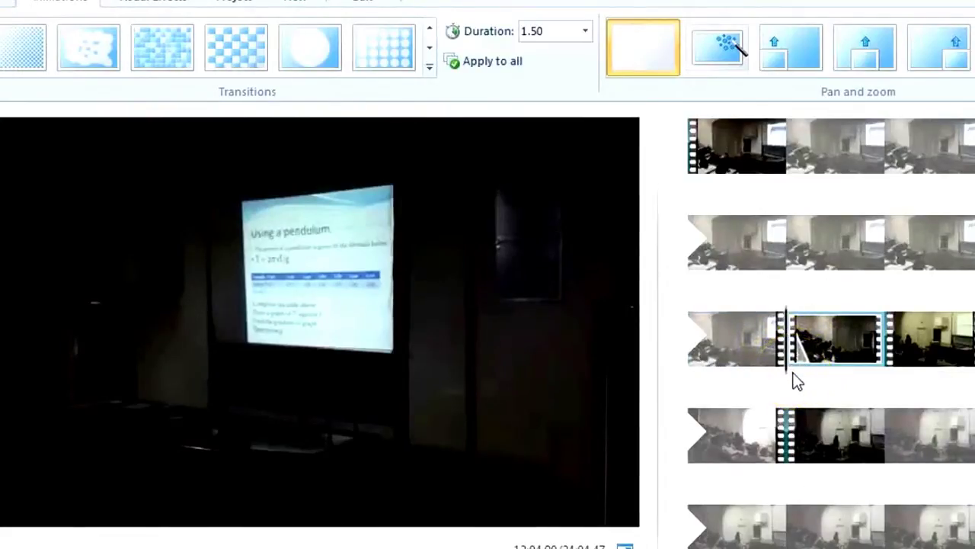
{"action": "mouse_move", "coordinate": [796, 381]}
{"action": "left_mouse_down"}
{"action": "mouse_move", "coordinate": [806, 365]}
{"action": "mouse_move", "coordinate": [914, 358]}
{"action": "mouse_move", "coordinate": [888, 370]}
{"action": "mouse_move", "coordinate": [796, 292]}
{"action": "left_mouse_up"}
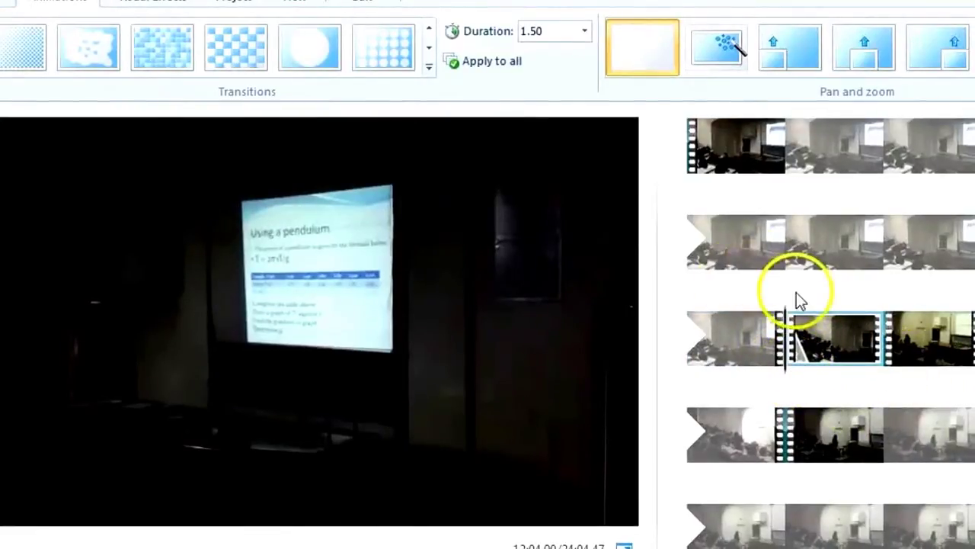
{"action": "left_click", "coordinate": [495, 63]}
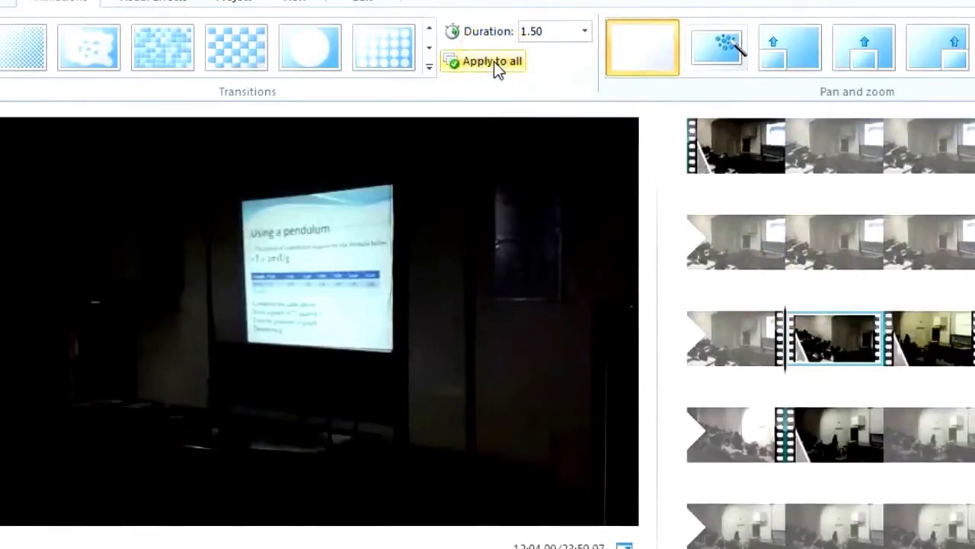
- Select the first clip to verify its crossfade transition details
{"action": "left_click", "coordinate": [690, 159]}
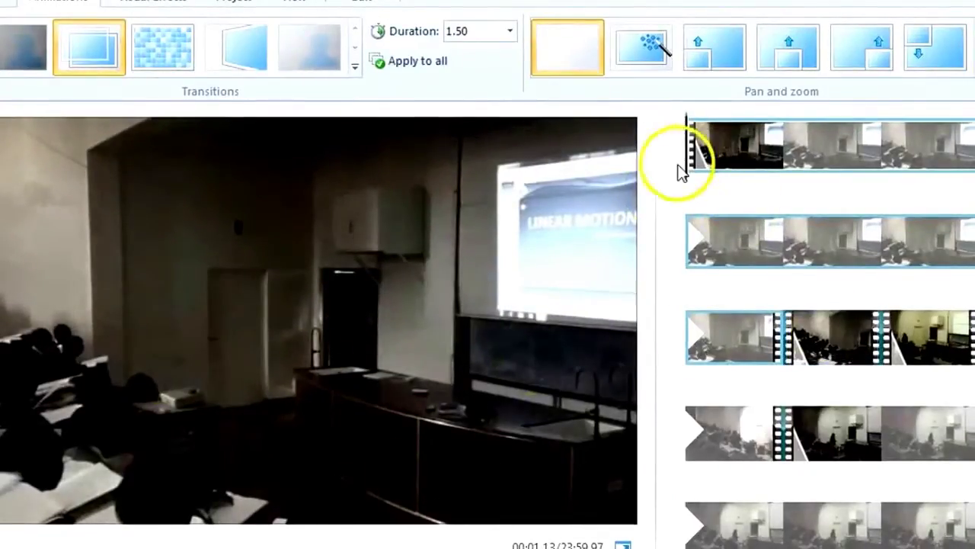
{"action": "left_click", "coordinate": [694, 183]}
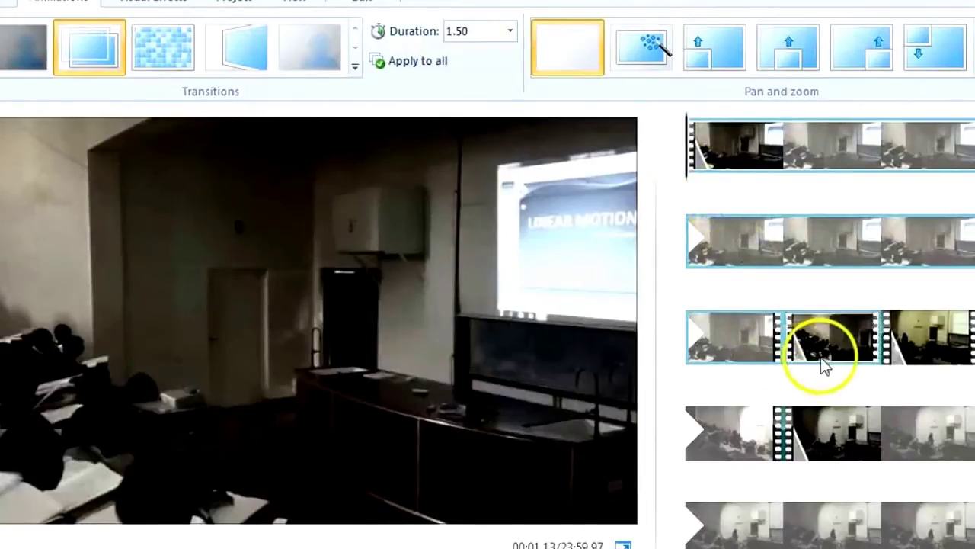
{"action": "mouse_move", "coordinate": [831, 365]}
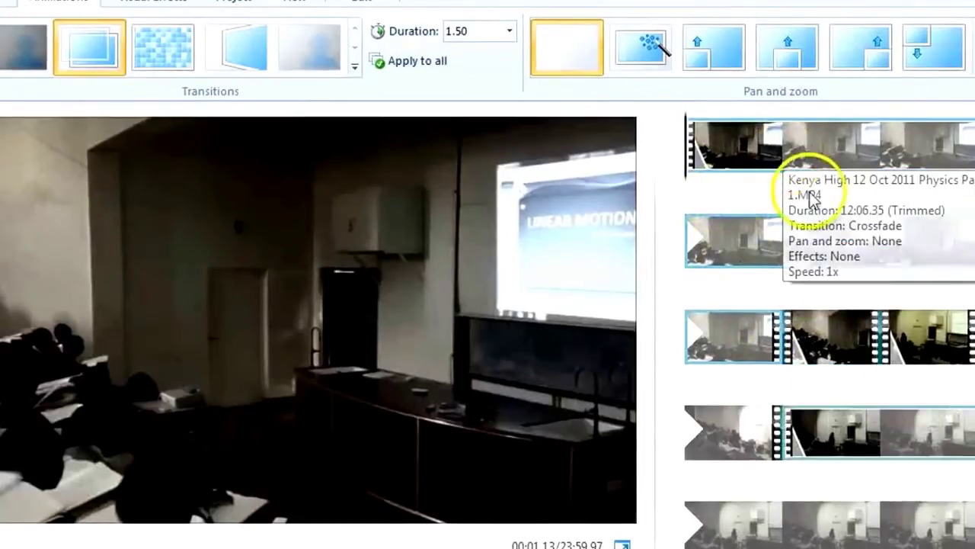
{"action": "left_click", "coordinate": [687, 151]}
- Set the first lecture clip's audio fade-in and fade-out to Fast
{"action": "left_click", "coordinate": [226, 17]}
{"action": "left_click", "coordinate": [862, 150]}
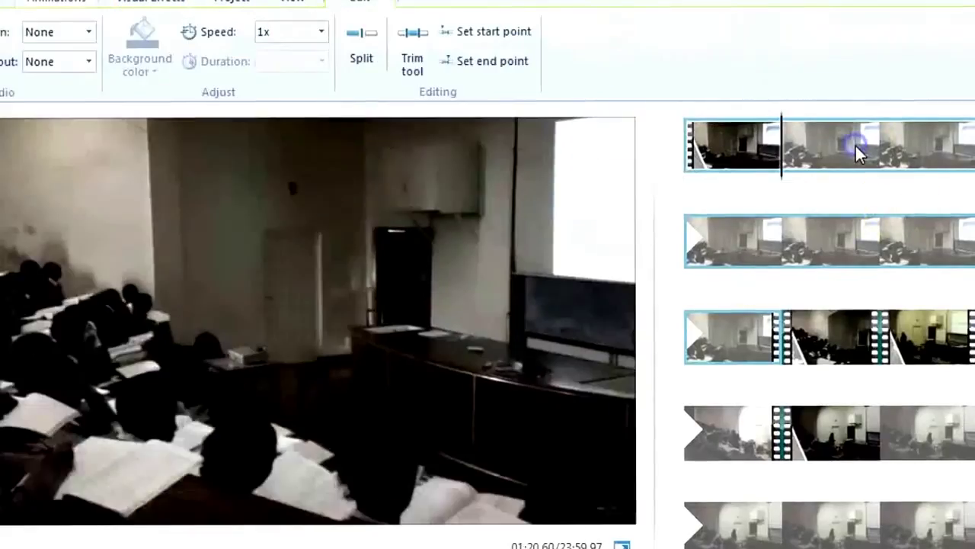
{"action": "left_click", "coordinate": [231, 6]}
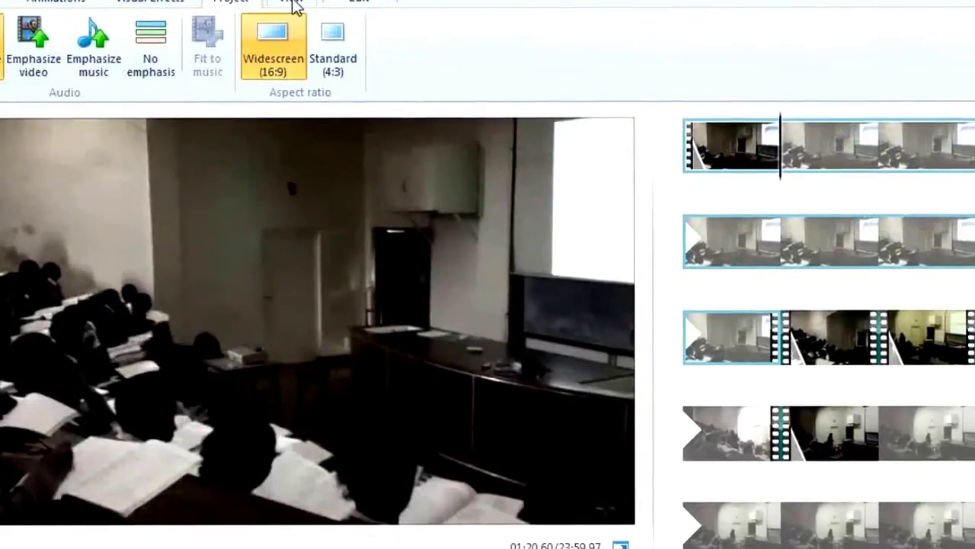
{"action": "left_click", "coordinate": [290, 6]}
{"action": "left_click", "coordinate": [150, 5]}
{"action": "left_click", "coordinate": [219, 6]}
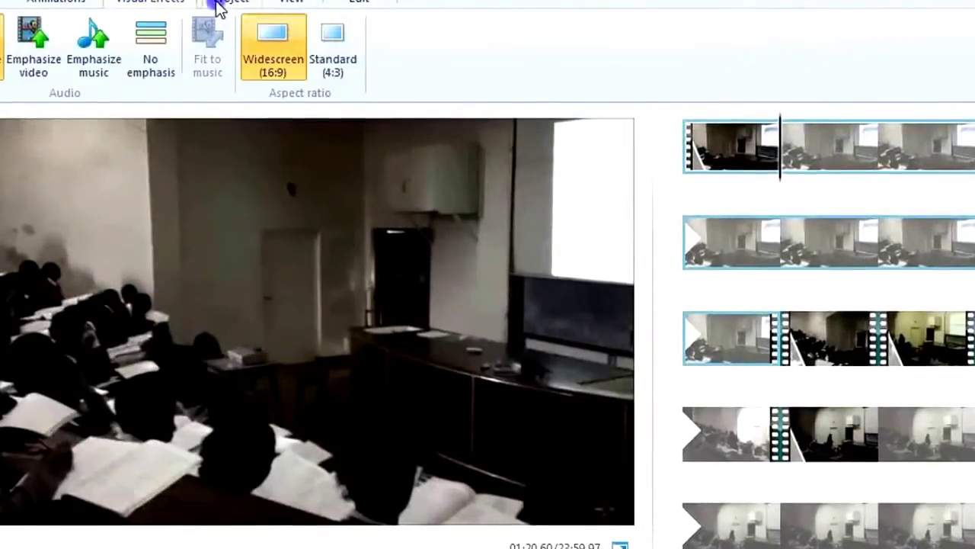
{"action": "left_click", "coordinate": [288, 6]}
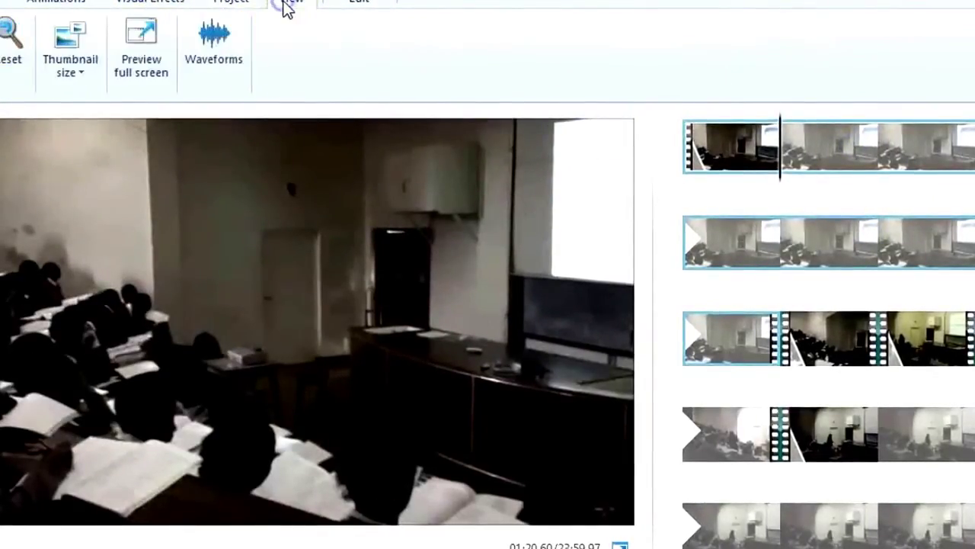
{"action": "left_click", "coordinate": [358, 4]}
{"action": "left_click", "coordinate": [88, 32]}
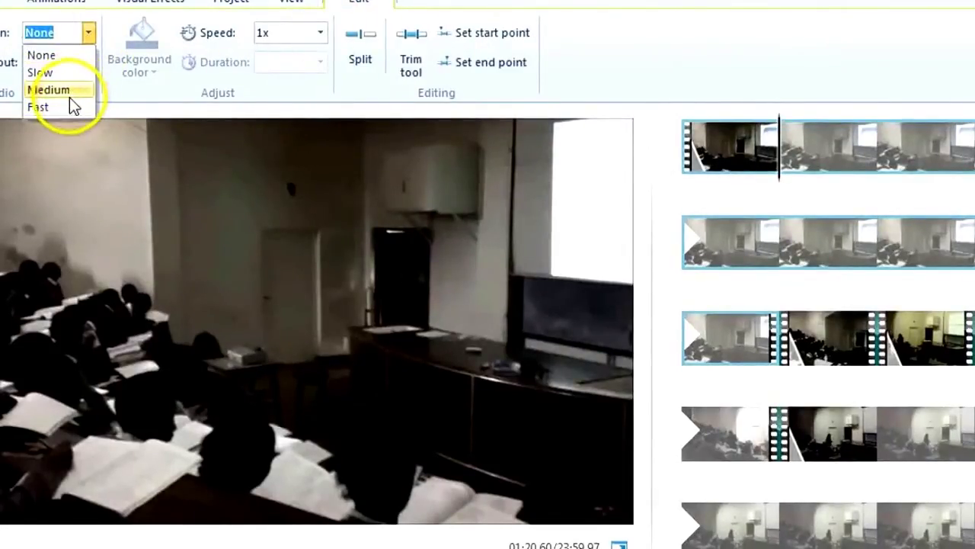
{"action": "left_click", "coordinate": [69, 103]}
{"action": "left_click", "coordinate": [88, 64]}
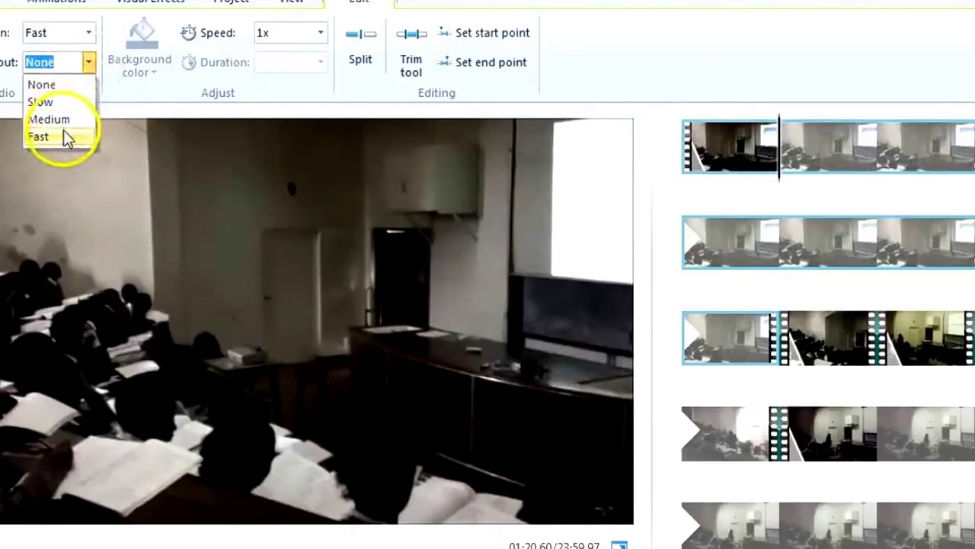
{"action": "left_click", "coordinate": [63, 135]}
- Give the second and third clips in the third row Fast fade-in and fade-out
{"action": "left_click", "coordinate": [829, 341]}
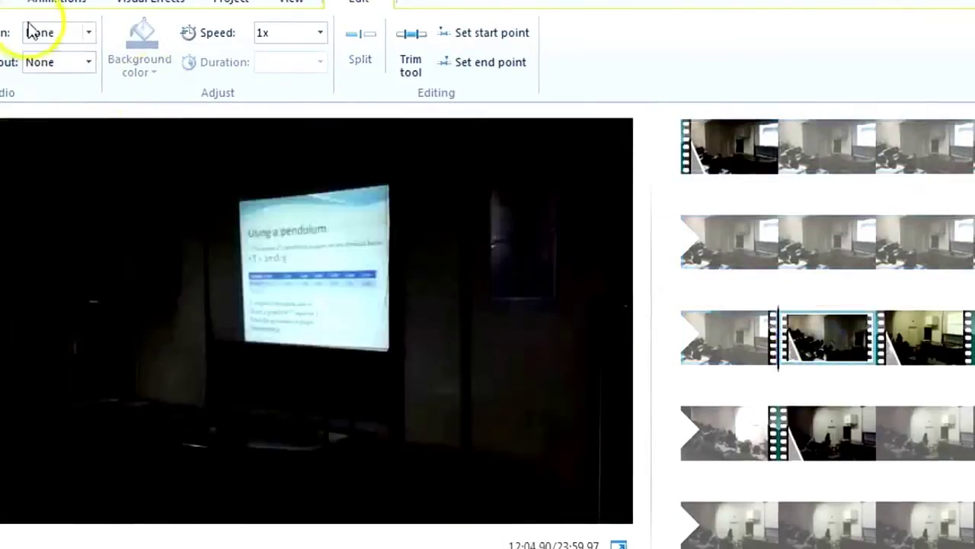
{"action": "left_click", "coordinate": [89, 37]}
{"action": "left_click", "coordinate": [69, 105]}
{"action": "left_click", "coordinate": [88, 63]}
{"action": "left_click", "coordinate": [58, 136]}
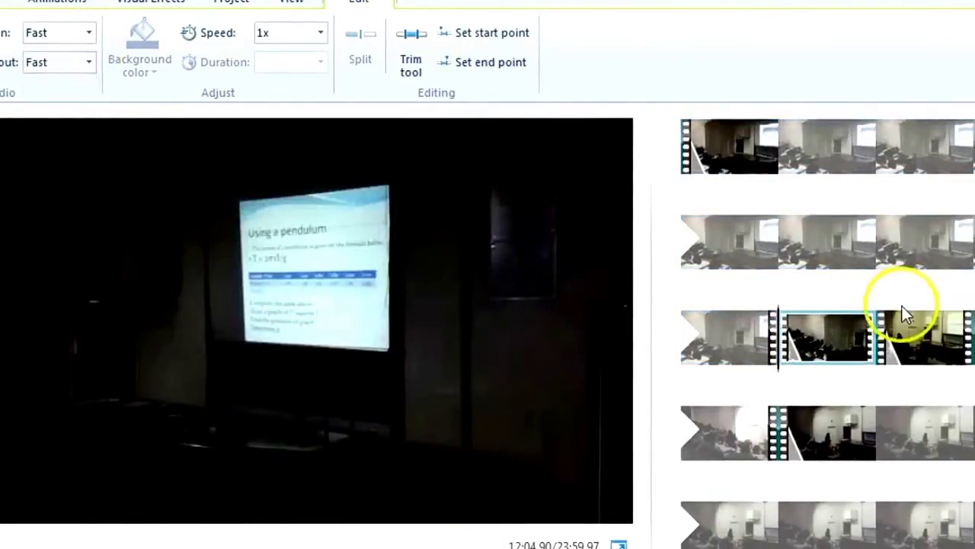
{"action": "left_click", "coordinate": [931, 338]}
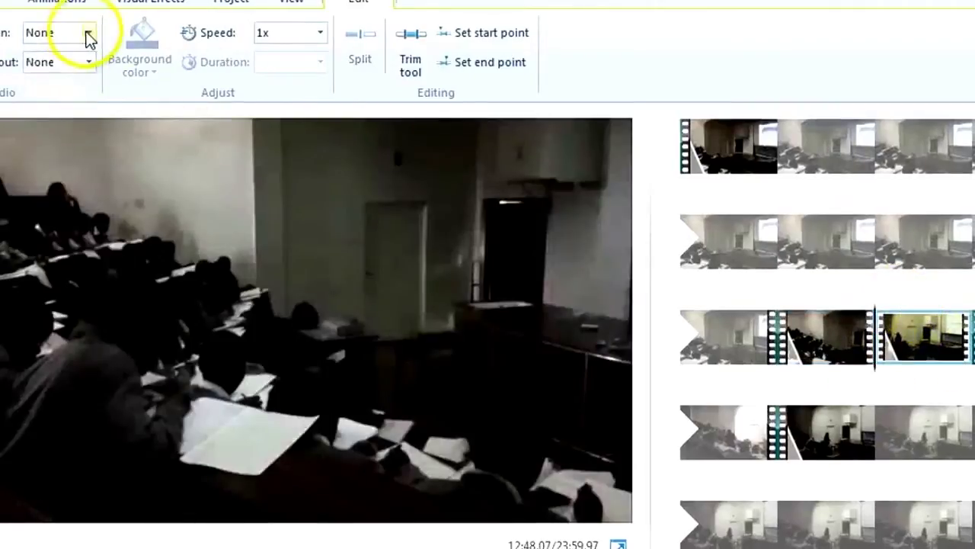
{"action": "left_click", "coordinate": [89, 36]}
{"action": "left_click", "coordinate": [63, 111]}
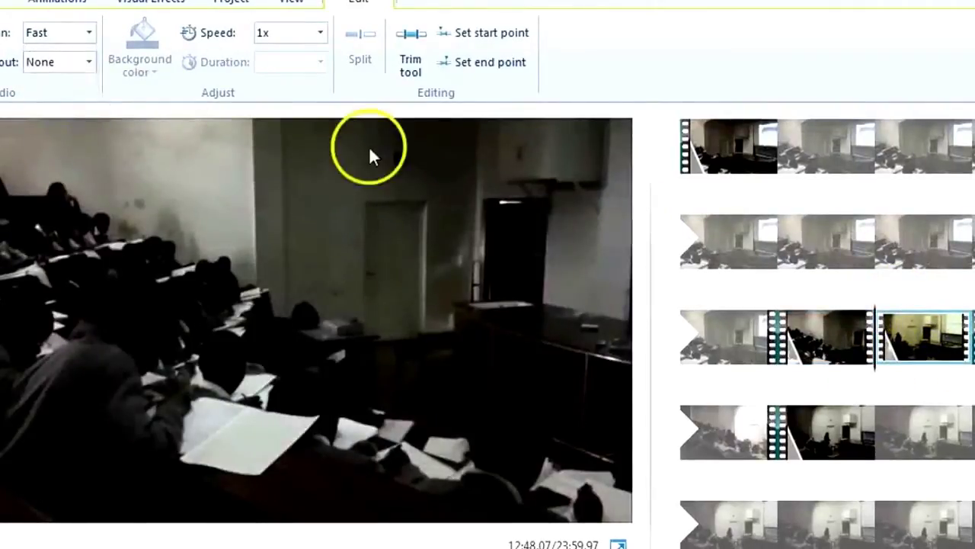
{"action": "left_click", "coordinate": [89, 62]}
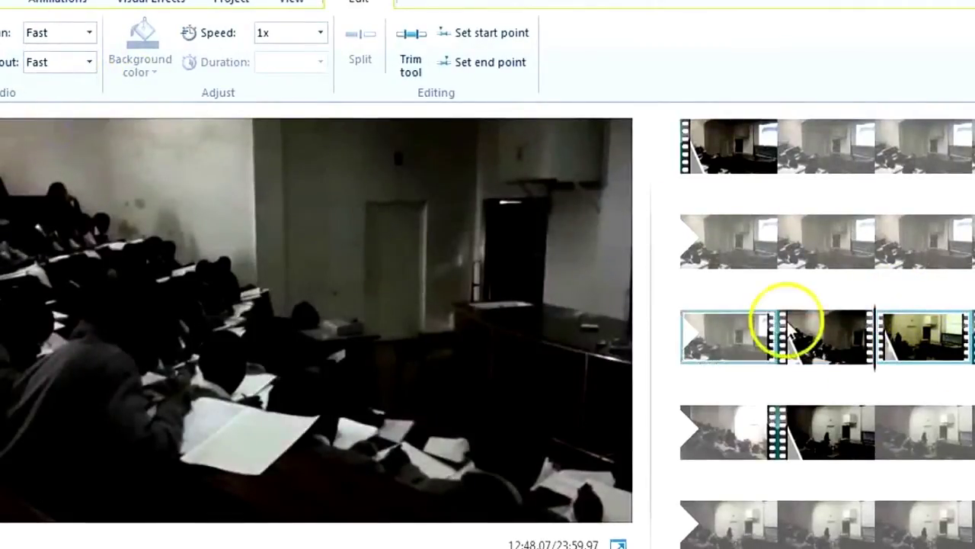
- Set Fast fade-in and fade-out on both fourth-row clips, then cue the movie from the start
{"action": "left_click", "coordinate": [972, 337]}
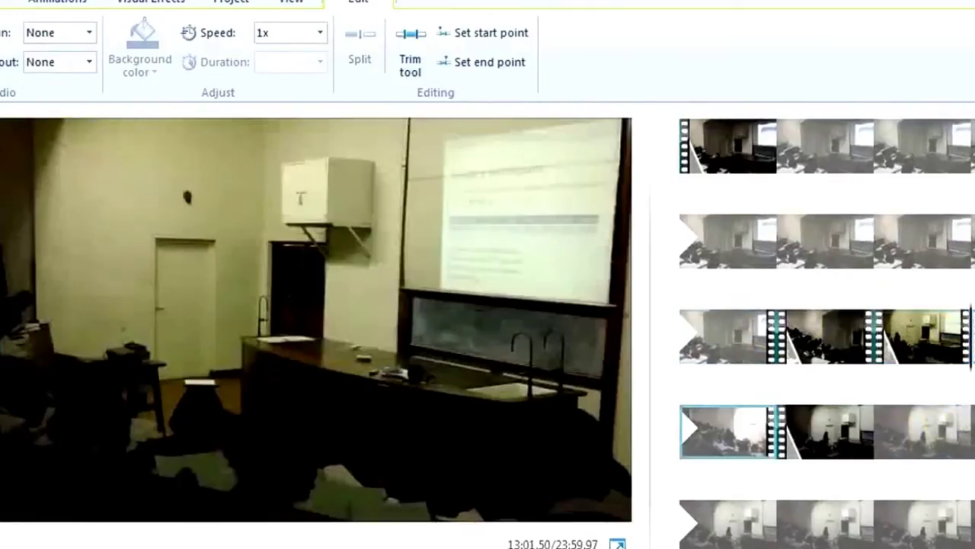
{"action": "left_click", "coordinate": [910, 344]}
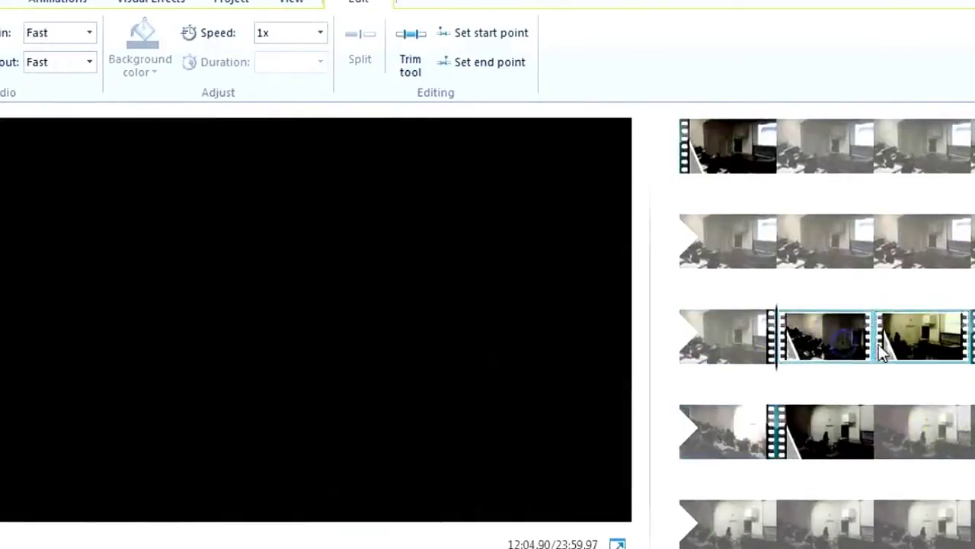
{"action": "left_click", "coordinate": [971, 337]}
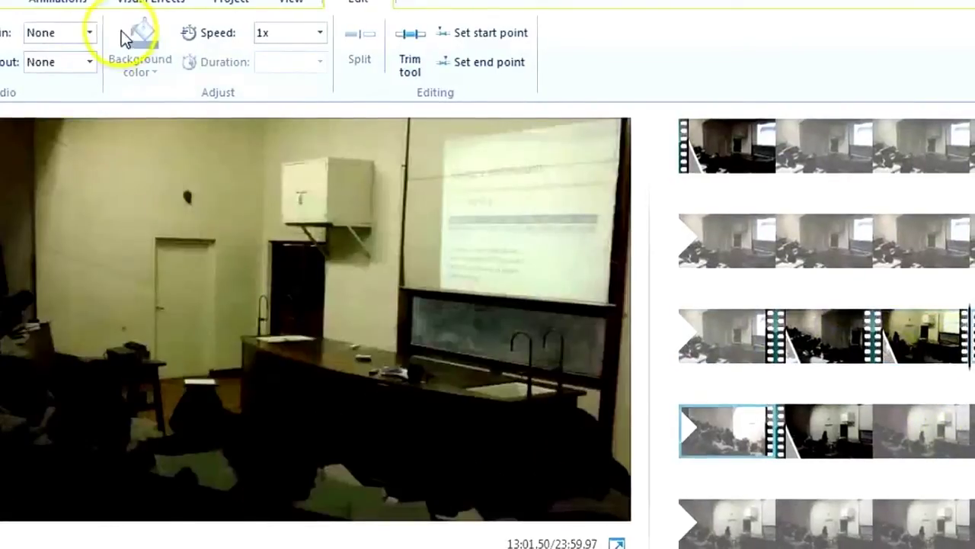
{"action": "left_click", "coordinate": [92, 32]}
{"action": "left_click", "coordinate": [64, 105]}
{"action": "left_click", "coordinate": [72, 61]}
{"action": "left_click", "coordinate": [59, 135]}
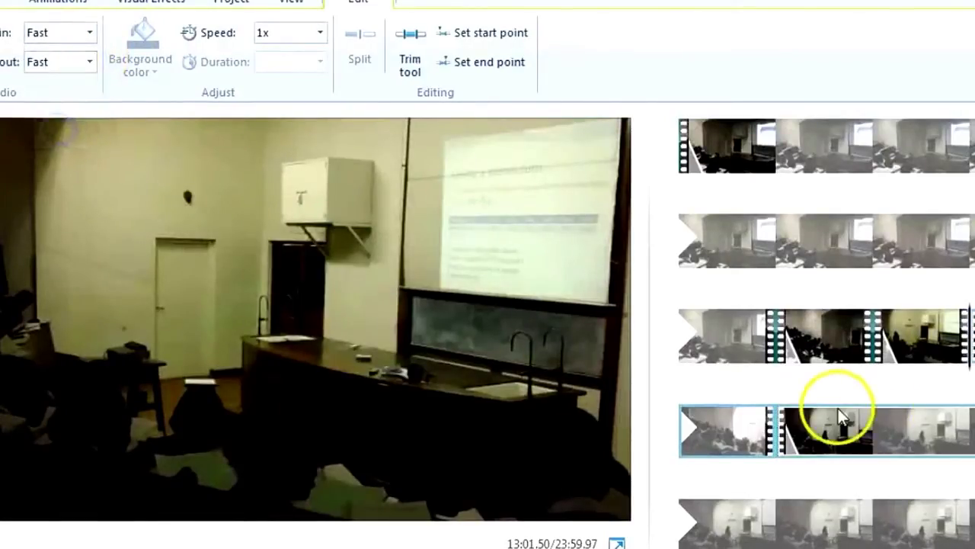
{"action": "left_click", "coordinate": [876, 420]}
{"action": "left_click", "coordinate": [90, 34]}
{"action": "left_click", "coordinate": [66, 107]}
{"action": "left_click", "coordinate": [90, 61]}
{"action": "left_click", "coordinate": [64, 135]}
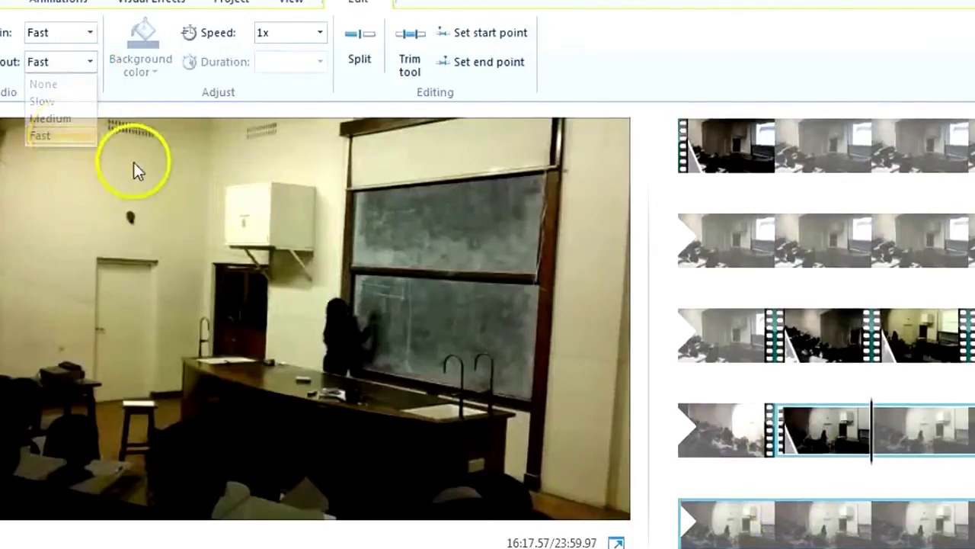
{"action": "left_click", "coordinate": [681, 175]}
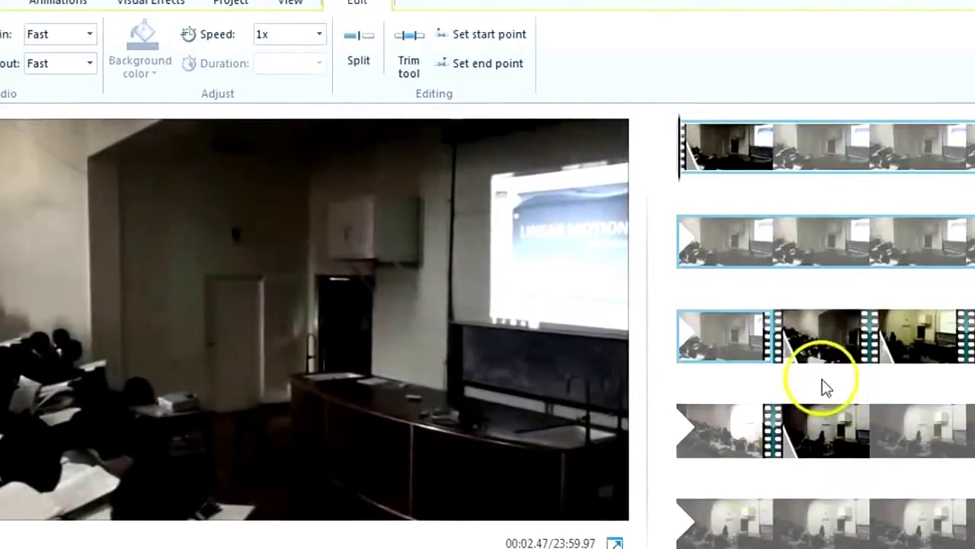
- Scrub the preview forward to the projector footage, stop playback, and select the movie's first clip
{"action": "left_click", "coordinate": [756, 352]}
{"action": "left_click_drag", "start_coordinate": [682, 379], "coordinate": [772, 376]}
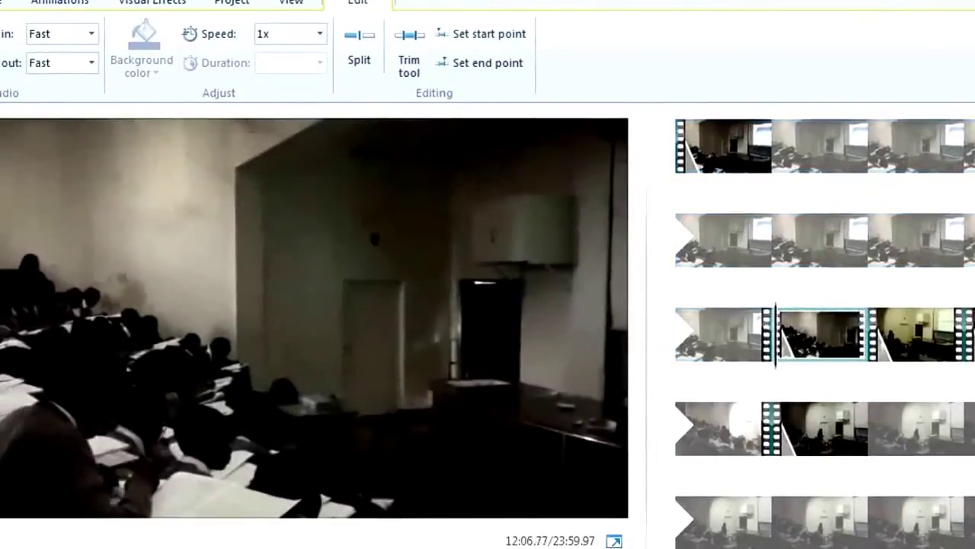
{"action": "key", "text": "space"}
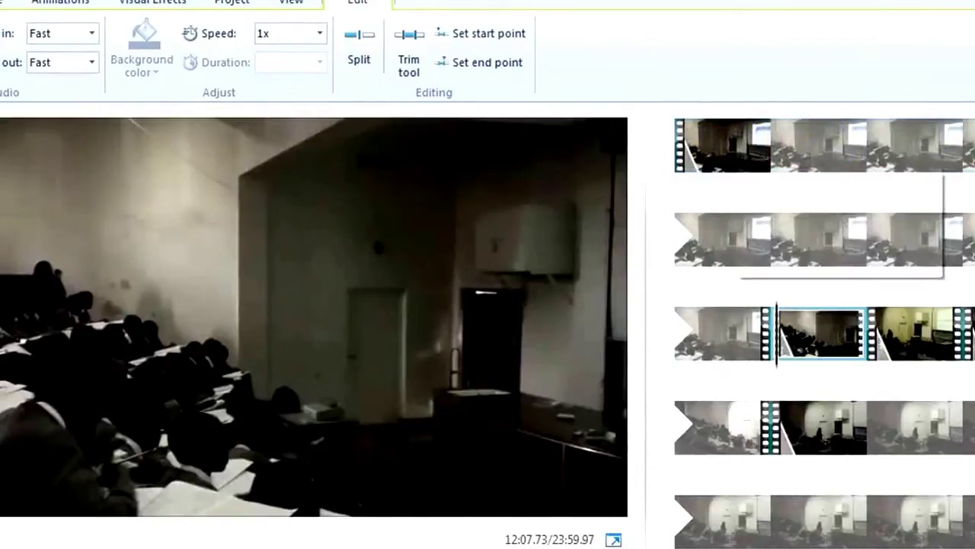
{"action": "left_click", "coordinate": [948, 165]}
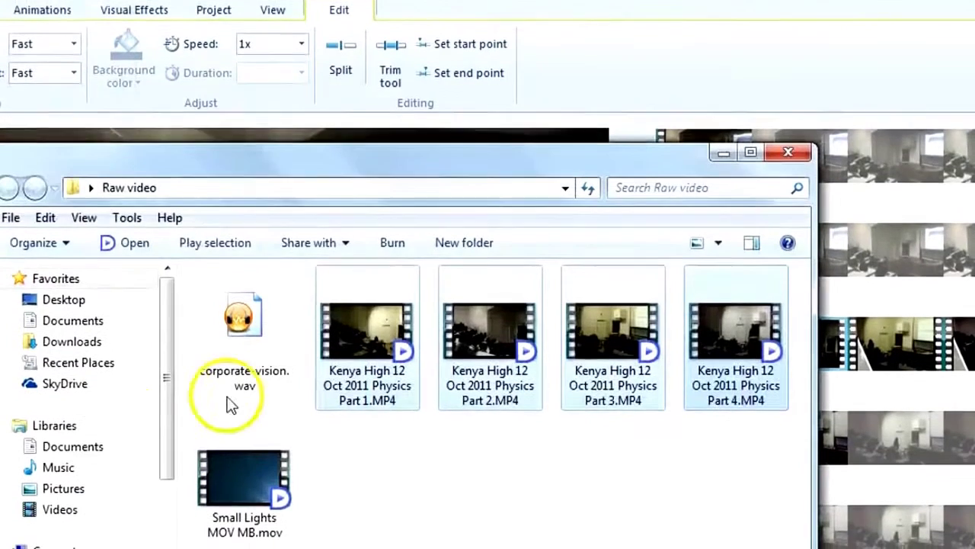
- Drag Small Lights MOV MB.mov from the Raw video folder in as the 10-second opening clip
{"action": "left_click", "coordinate": [221, 347]}
{"action": "left_click", "coordinate": [403, 523]}
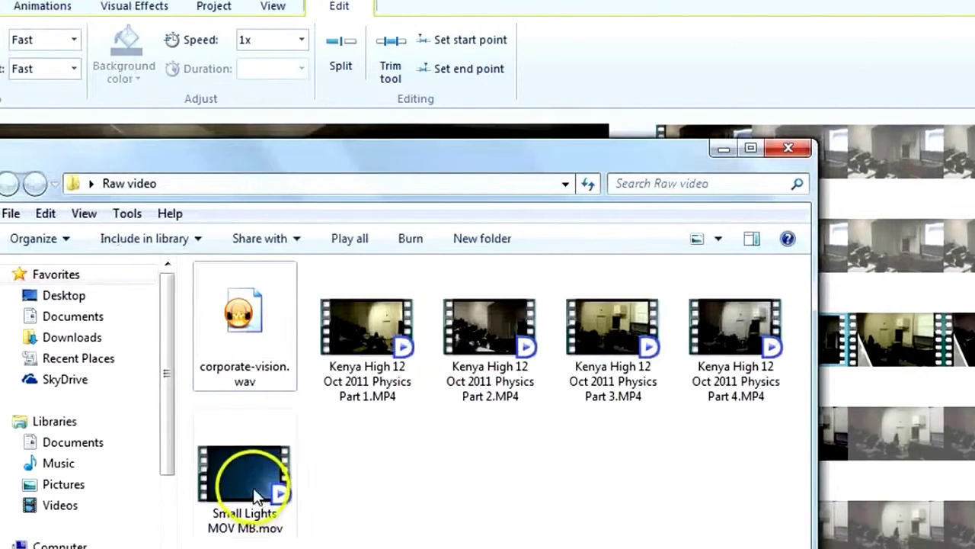
{"action": "left_click_drag", "start_coordinate": [484, 200], "coordinate": [550, 223]}
{"action": "left_click", "coordinate": [310, 530]}
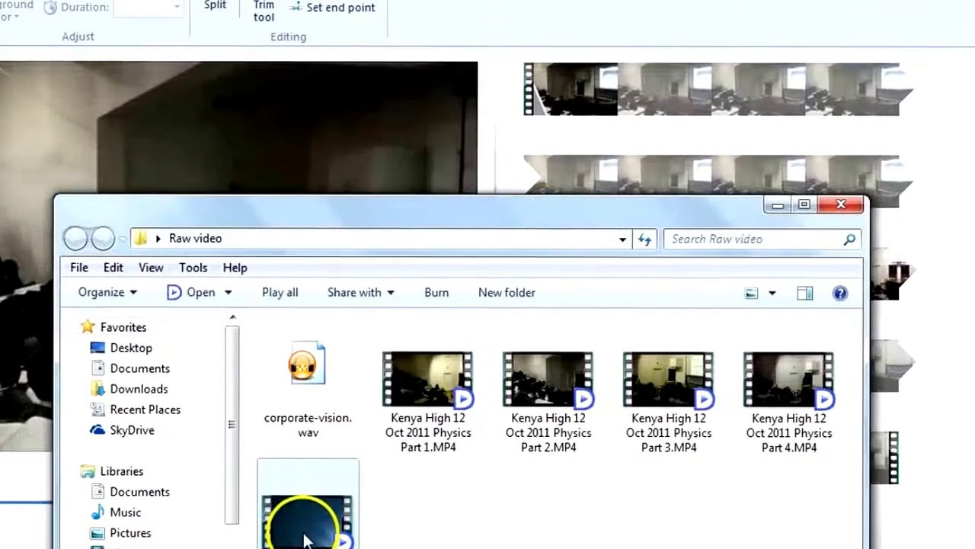
{"action": "left_click_drag", "start_coordinate": [544, 161], "coordinate": [541, 135]}
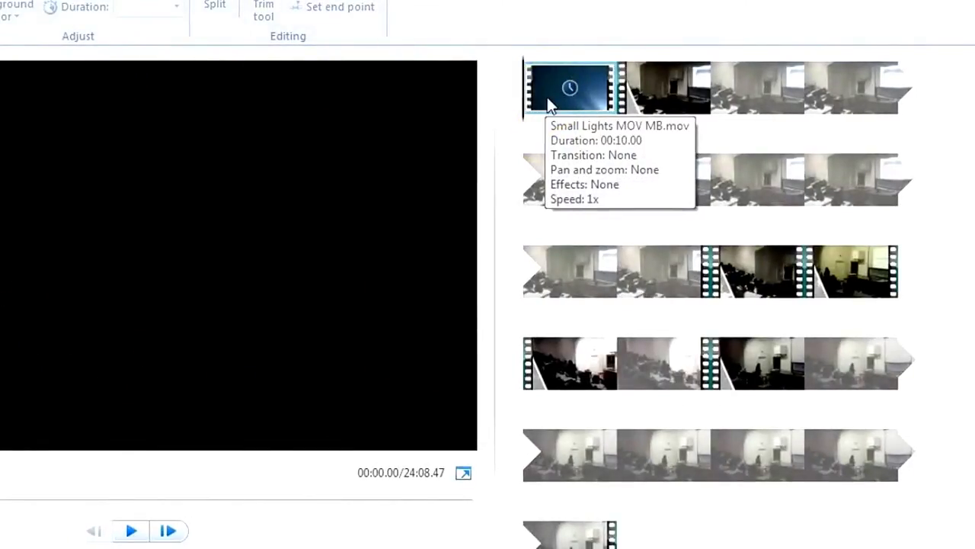
- Copy the Small Lights clip and paste a duplicate right after it
{"action": "right_click", "coordinate": [555, 87]}
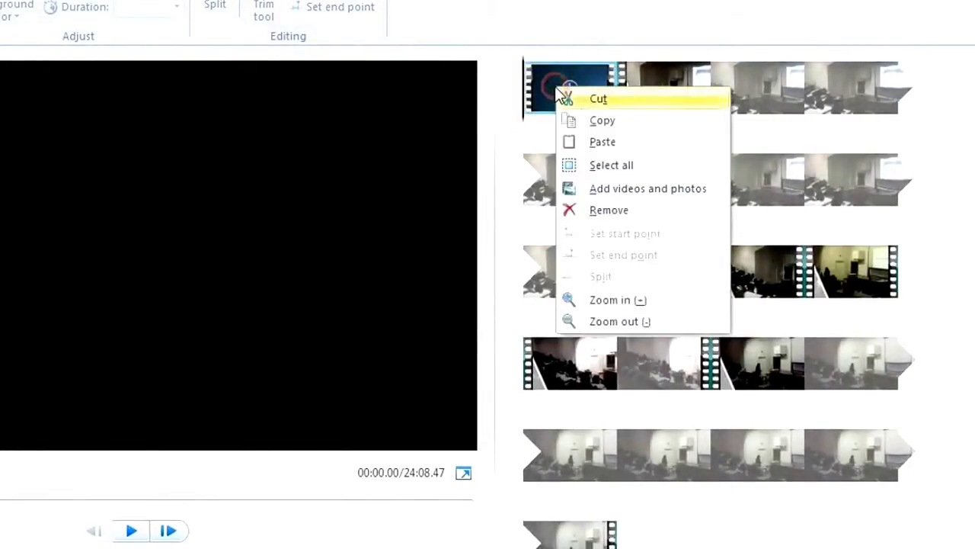
{"action": "left_click", "coordinate": [589, 123]}
{"action": "right_click", "coordinate": [593, 102]}
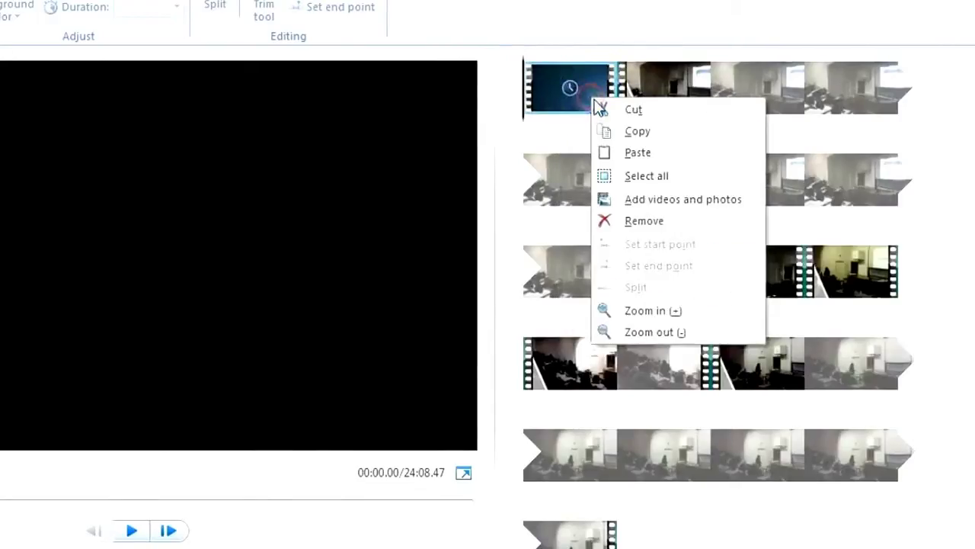
{"action": "left_click", "coordinate": [615, 159]}
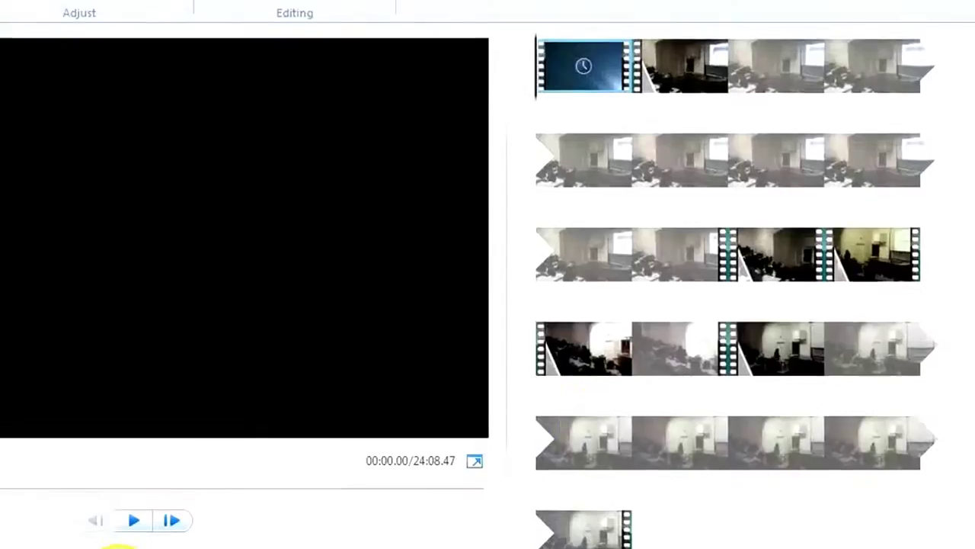
{"action": "left_click", "coordinate": [602, 489]}
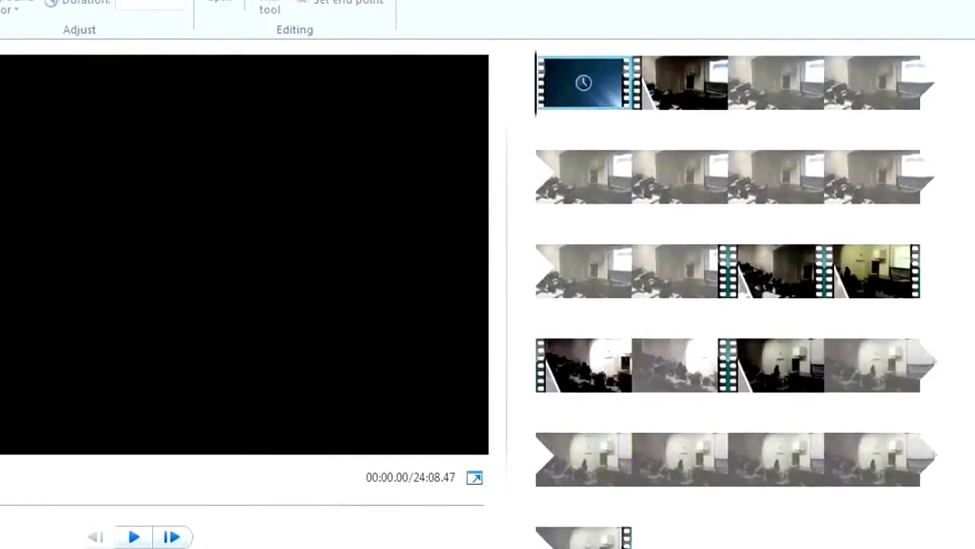
{"action": "key", "text": "ctrl+v"}
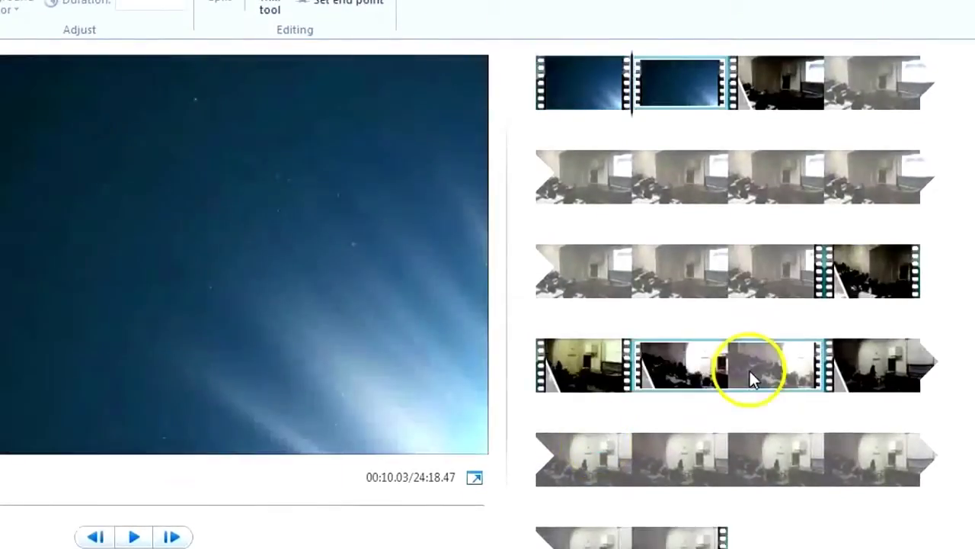
- Move the duplicate Small Lights clip to the end of the movie, totalling 24:18.47
{"action": "left_click", "coordinate": [675, 90]}
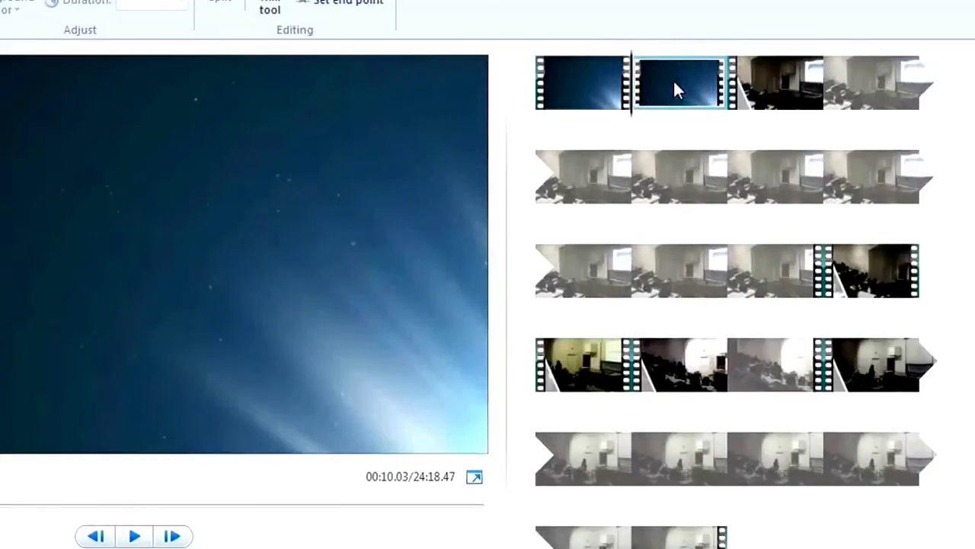
{"action": "left_click_drag", "start_coordinate": [674, 86], "coordinate": [769, 543]}
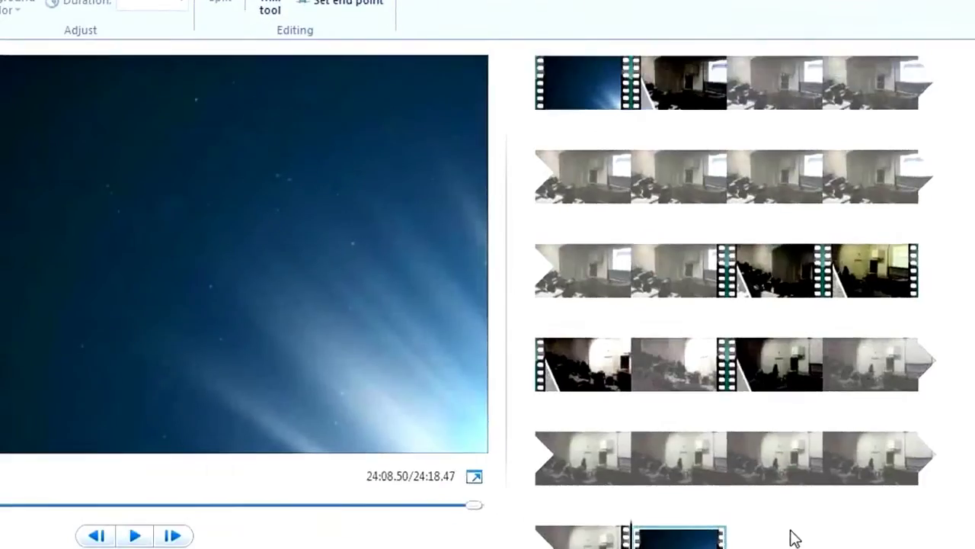
{"action": "left_click", "coordinate": [578, 99]}
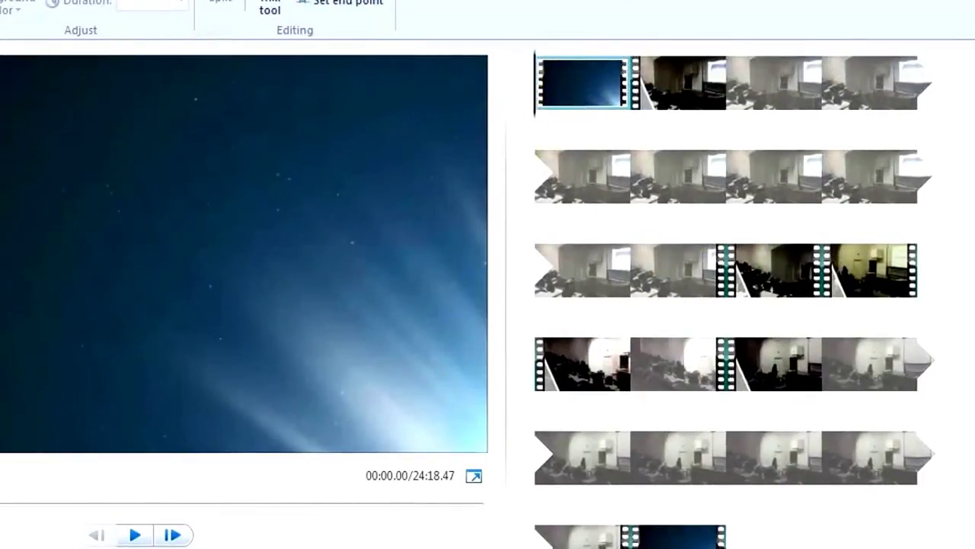
- Apply the transition to all clips and preview the movie's opening seconds
{"action": "scroll", "coordinate": [488, 15], "scroll_direction": "up", "scroll_amount": 2}
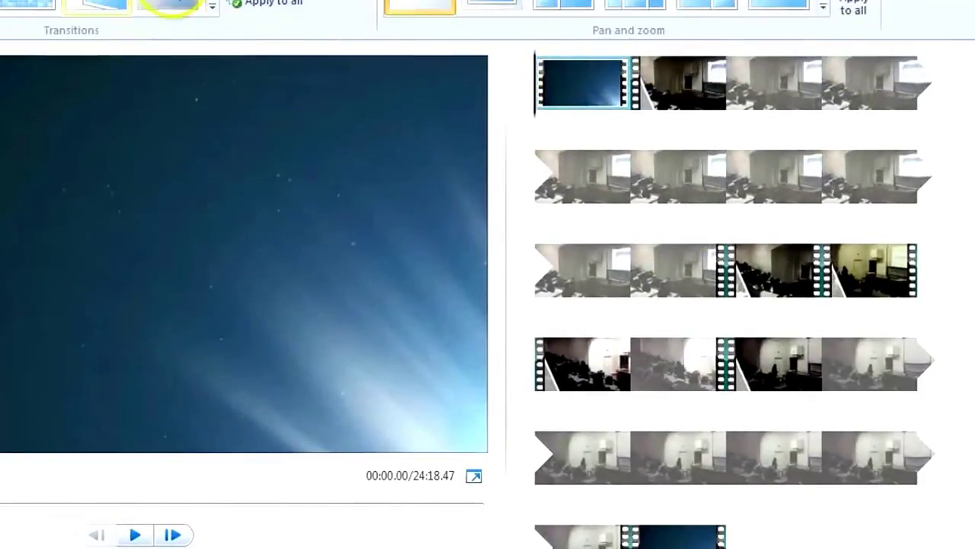
{"action": "left_click", "coordinate": [234, 4]}
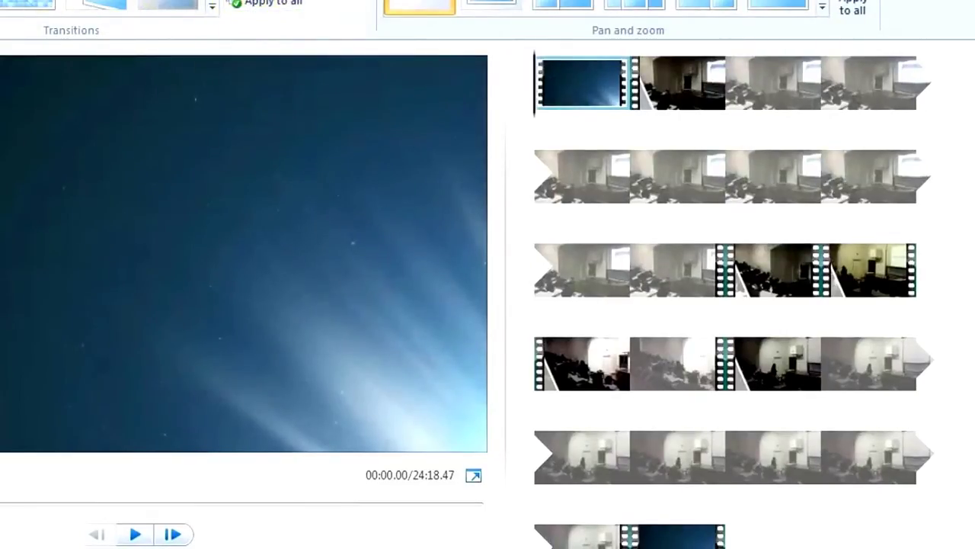
{"action": "left_click", "coordinate": [23, 4]}
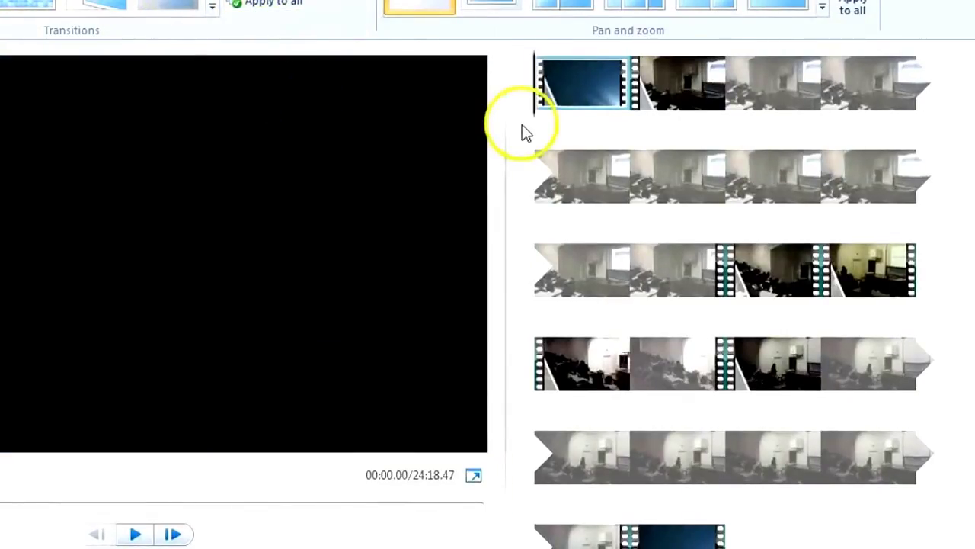
{"action": "left_click_drag", "start_coordinate": [538, 121], "coordinate": [590, 122]}
- Give the closing blue sky clip its own transition from the full Transitions gallery
{"action": "left_click", "coordinate": [678, 529]}
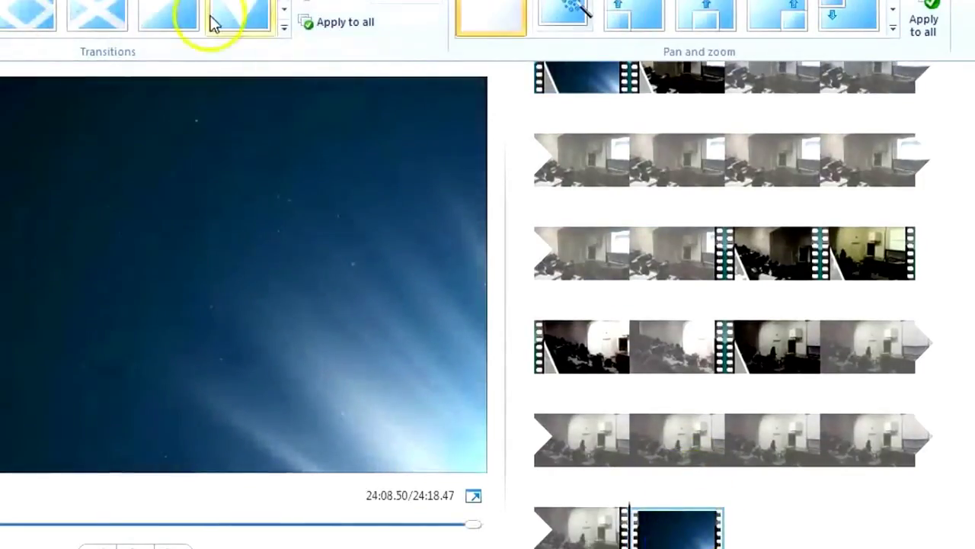
{"action": "left_click", "coordinate": [286, 31]}
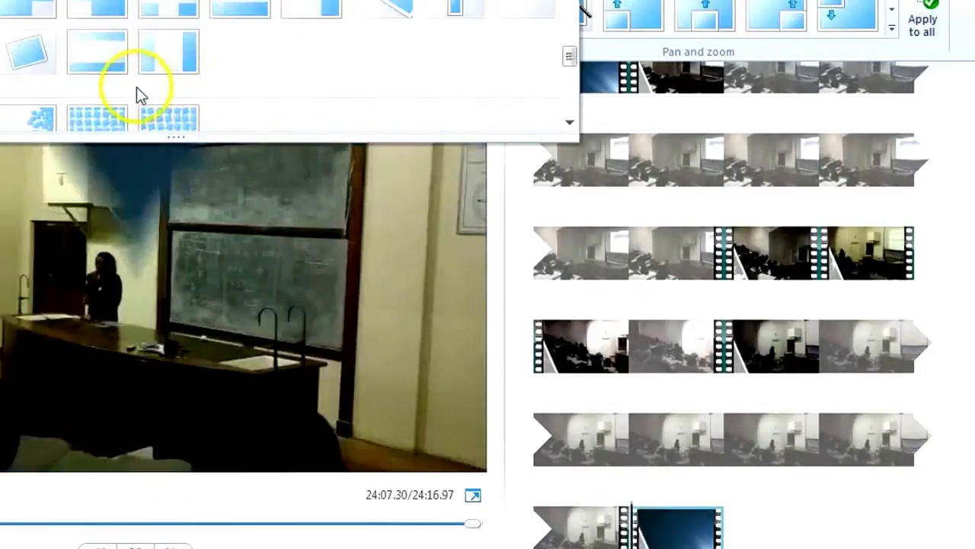
{"action": "left_click", "coordinate": [100, 31]}
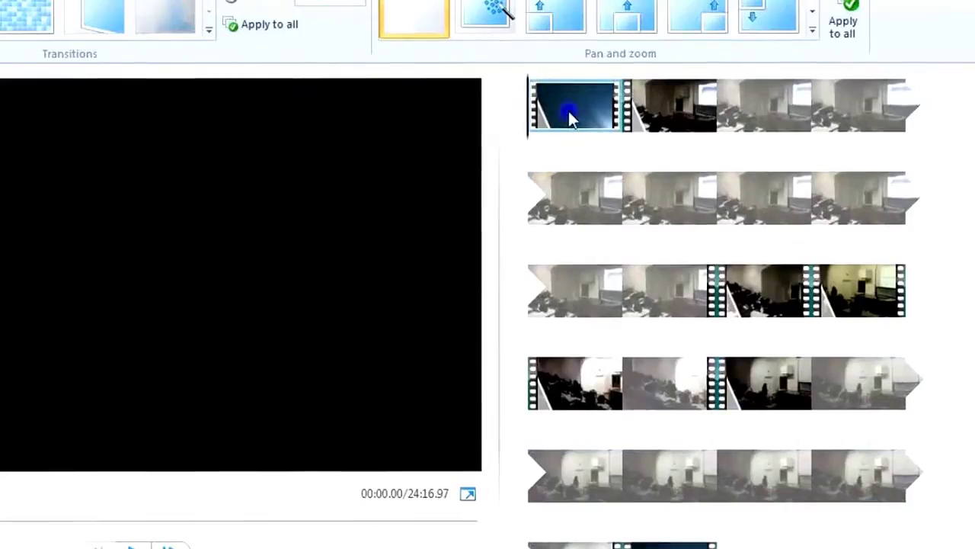
- Trim the opening blue sky clip's end back to about 8 seconds
{"action": "double_click", "coordinate": [567, 113]}
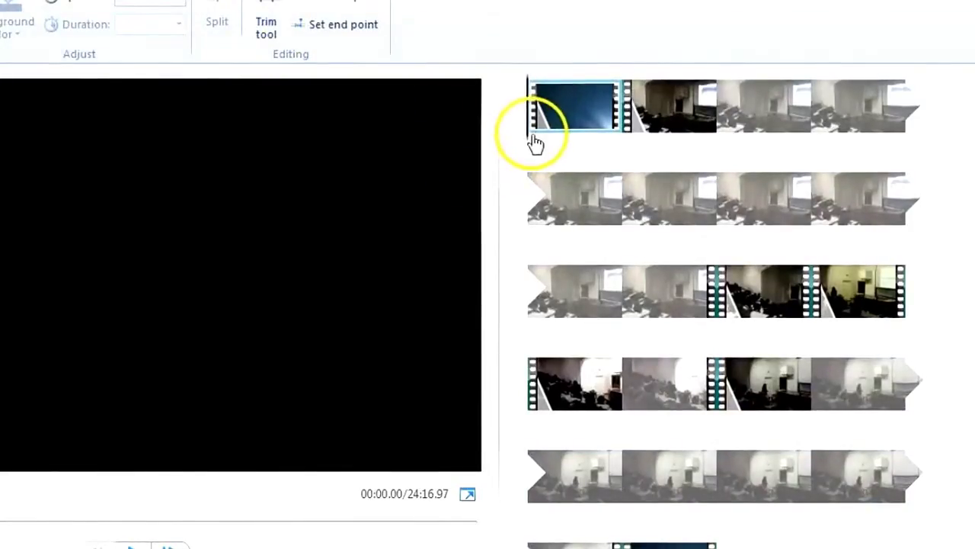
{"action": "left_click", "coordinate": [275, 30]}
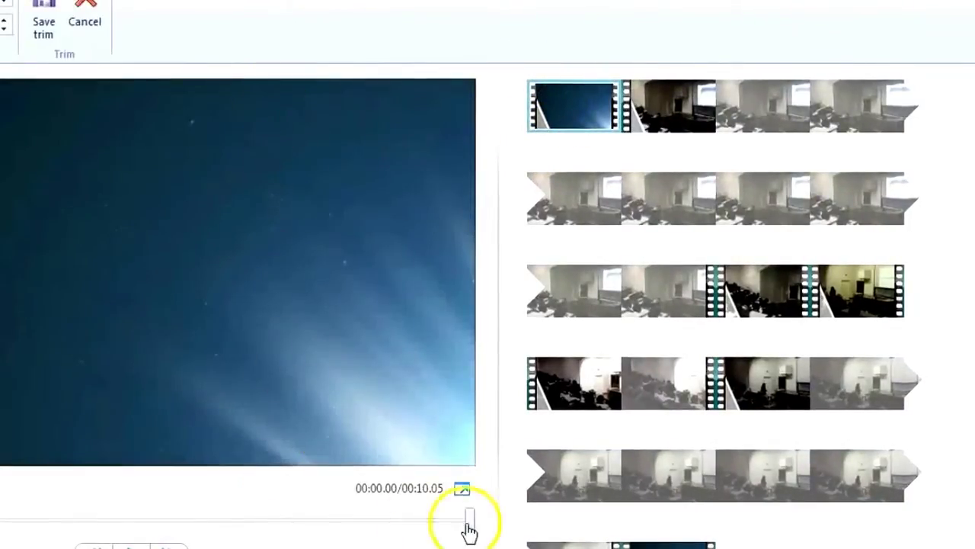
{"action": "left_click_drag", "start_coordinate": [467, 526], "coordinate": [310, 531]}
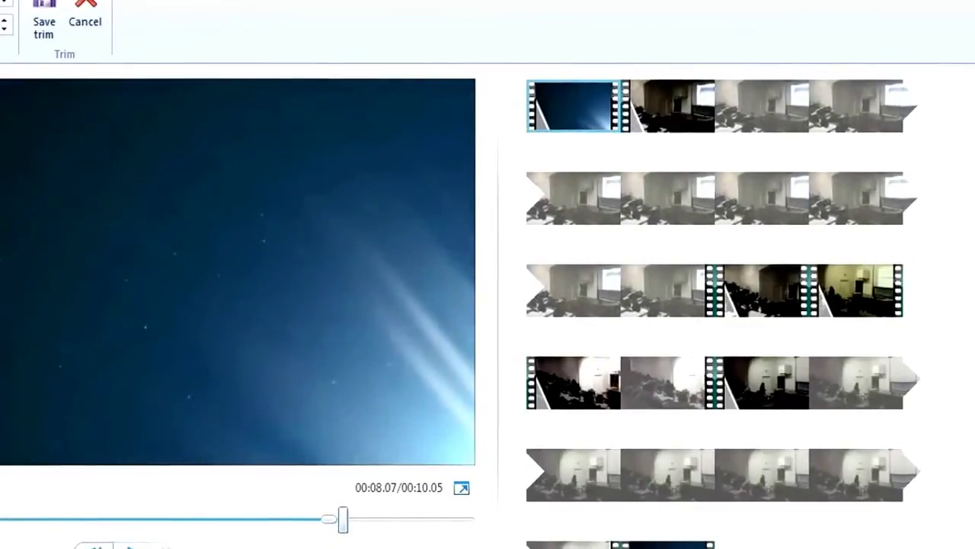
{"action": "left_click", "coordinate": [30, 17]}
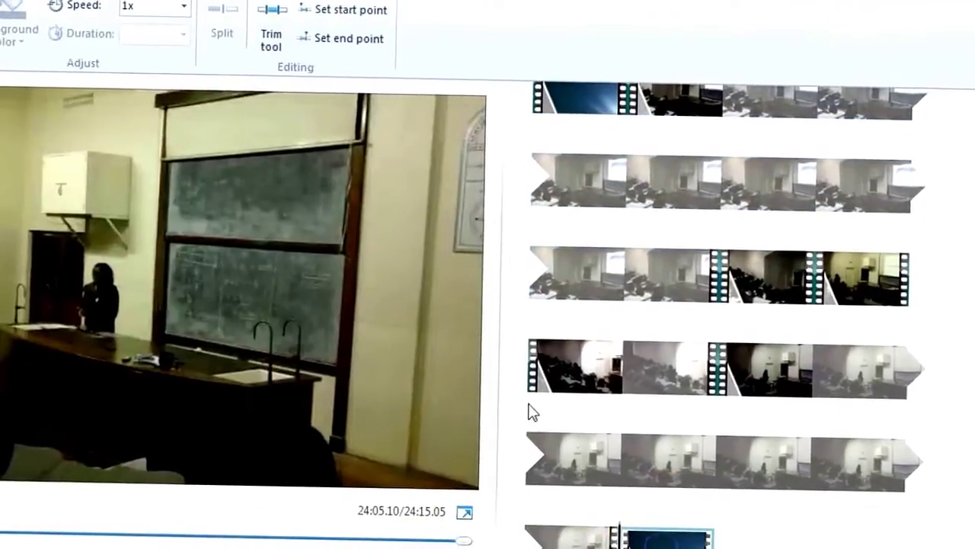
- Trim the closing blue sky clip to 00:08.20, bringing the movie to 24:13.26
{"action": "left_click", "coordinate": [272, 40]}
{"action": "left_click_drag", "start_coordinate": [473, 531], "coordinate": [359, 534]}
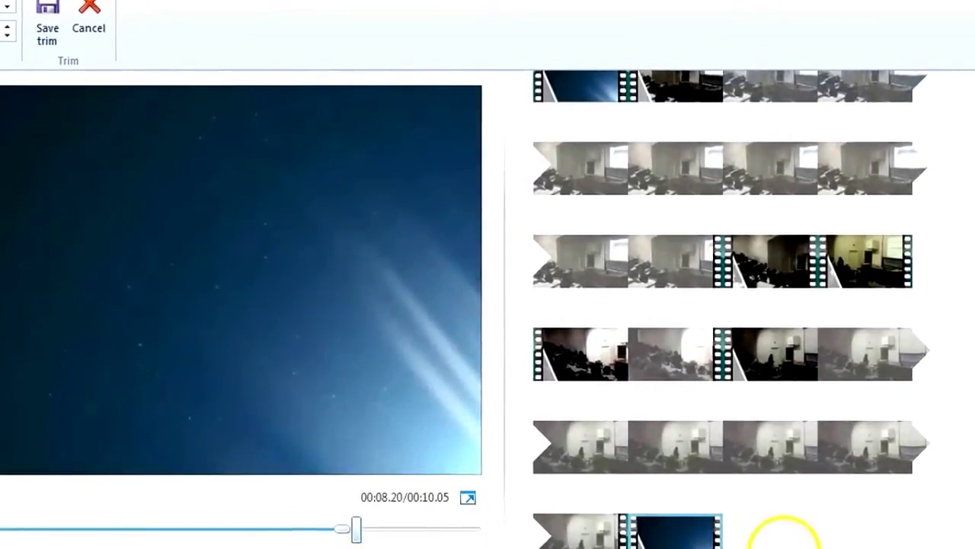
{"action": "left_click", "coordinate": [50, 34]}
{"action": "scroll", "coordinate": [810, 505], "scroll_direction": "up", "scroll_amount": 1}
{"action": "scroll", "coordinate": [808, 503], "scroll_direction": "down", "scroll_amount": 1}
- Drag corporate-vision.wav toward the project and put the playhead at the movie's very start
{"action": "scroll", "coordinate": [808, 501], "scroll_direction": "up", "scroll_amount": 1}
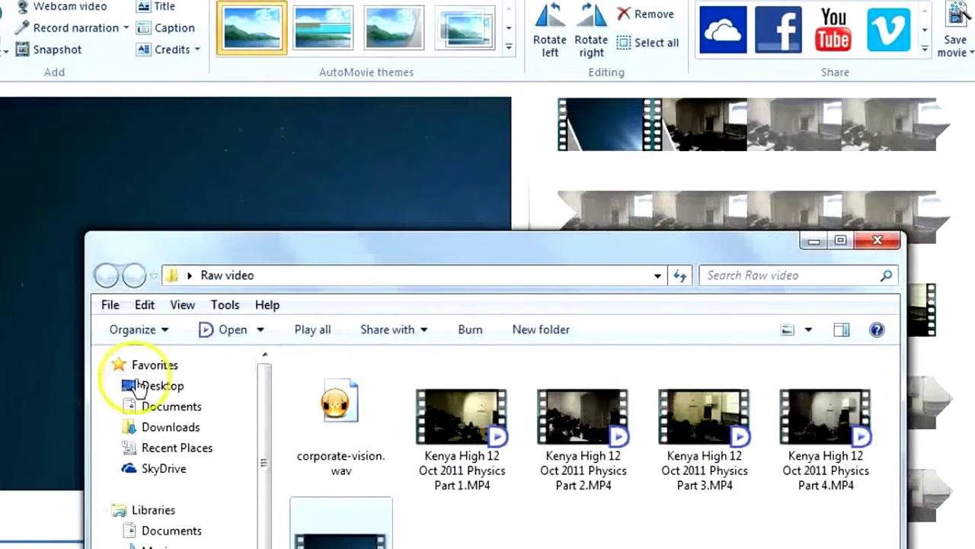
{"action": "left_click_drag", "start_coordinate": [338, 393], "coordinate": [596, 166]}
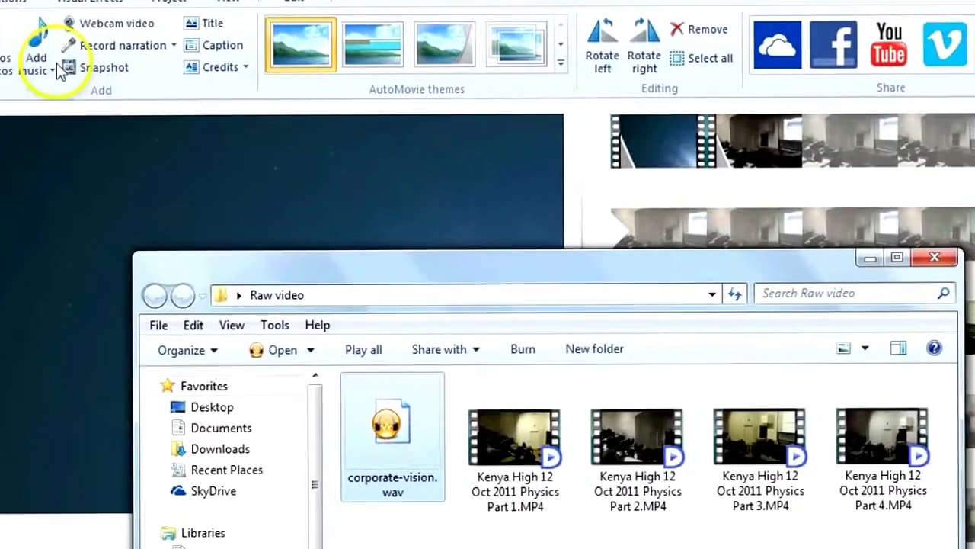
{"action": "left_click", "coordinate": [573, 138]}
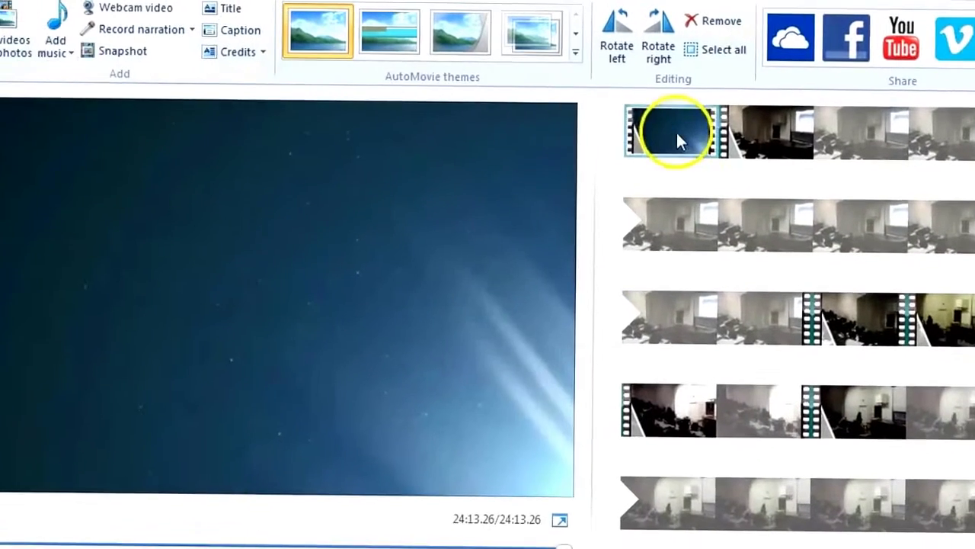
{"action": "left_click", "coordinate": [655, 144]}
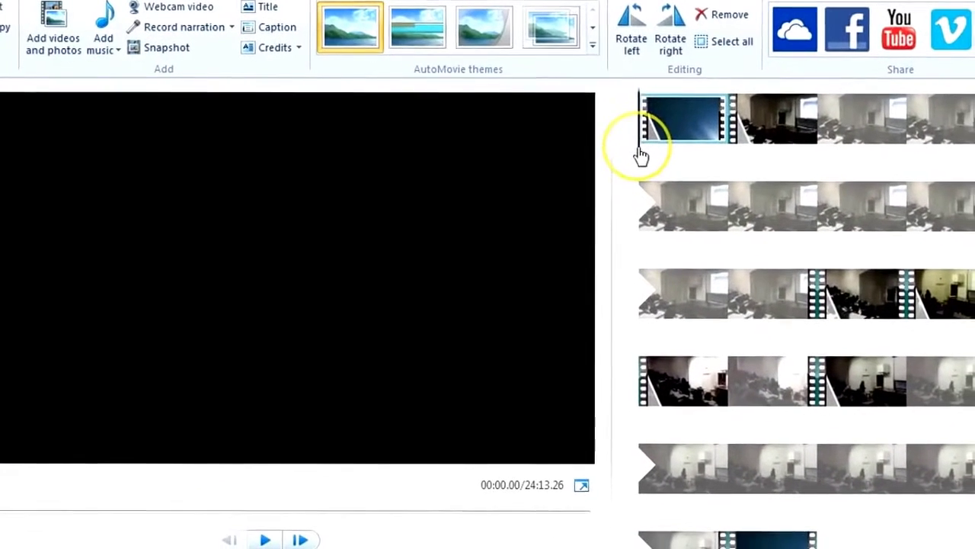
- Add corporate-vision.wav from the Desktop folder as music at the current point, lasting 02:36.12
{"action": "left_click", "coordinate": [110, 51]}
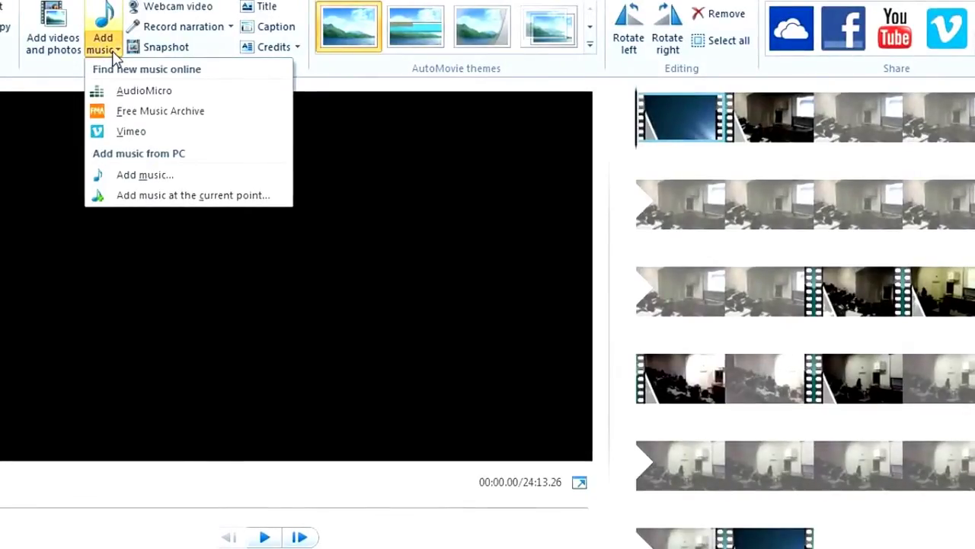
{"action": "left_click", "coordinate": [127, 197]}
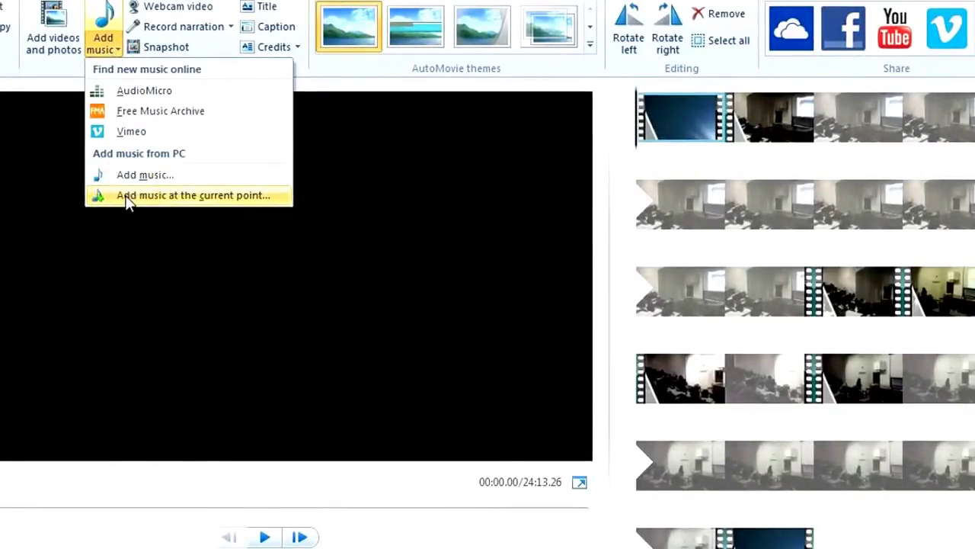
{"action": "left_click", "coordinate": [125, 196]}
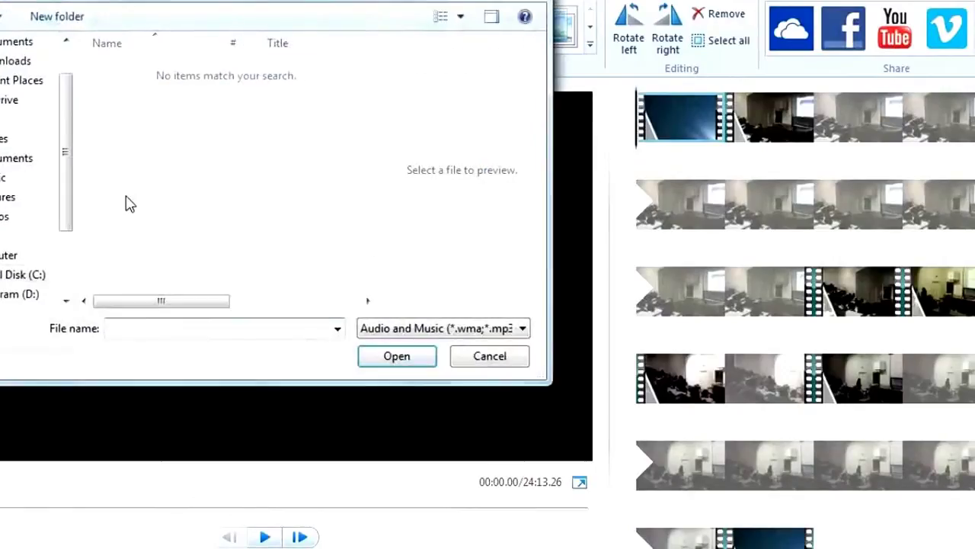
{"action": "left_click_drag", "start_coordinate": [63, 148], "coordinate": [63, 122]}
{"action": "left_click", "coordinate": [114, 266]}
{"action": "left_click", "coordinate": [388, 355]}
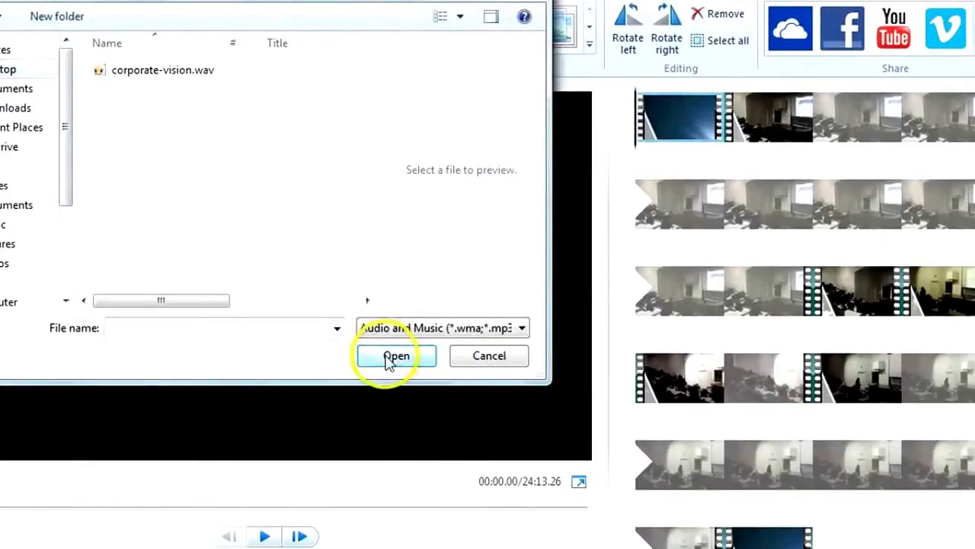
{"action": "left_click", "coordinate": [174, 82]}
{"action": "left_click", "coordinate": [375, 358]}
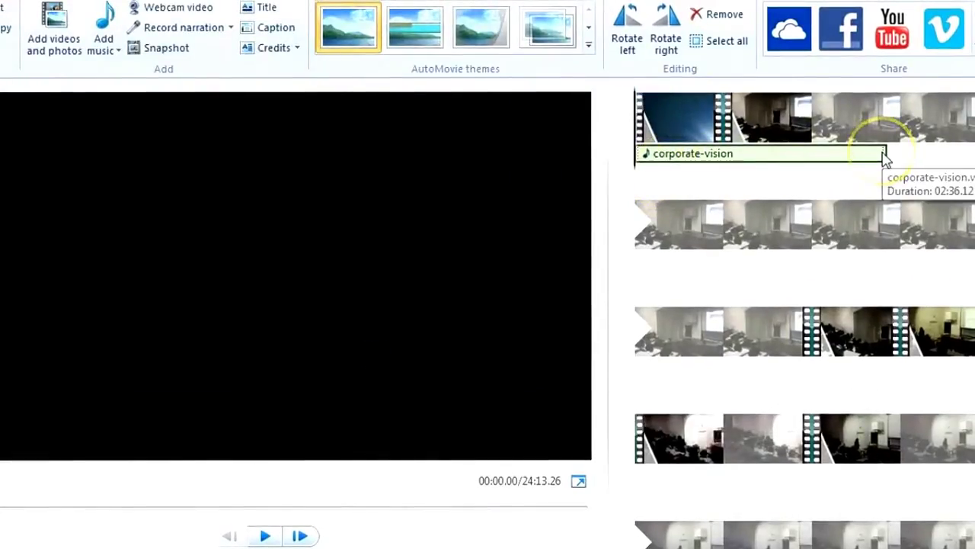
{"action": "left_click", "coordinate": [846, 157]}
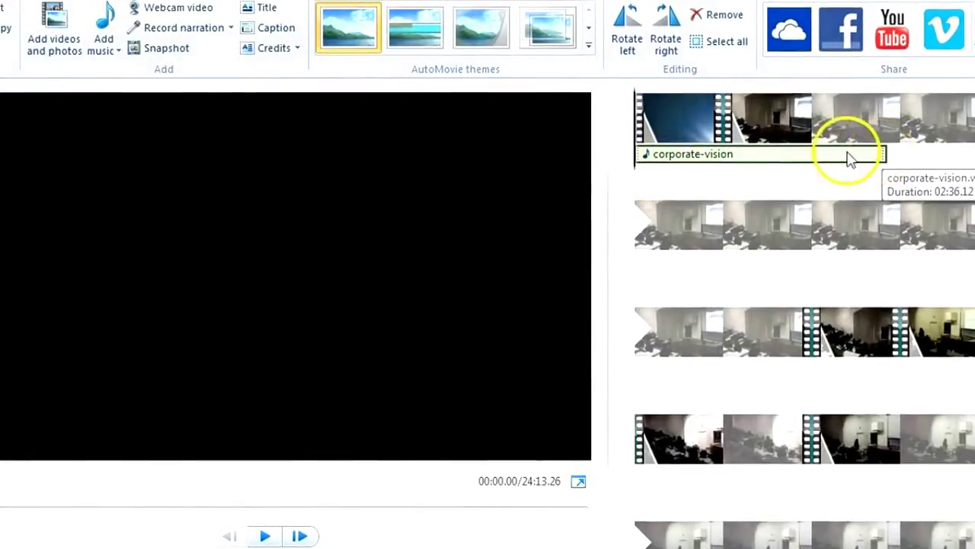
- End the music at the playhead near 9 seconds, with Medium fade-out and Fast fade-in
{"action": "double_click", "coordinate": [747, 157]}
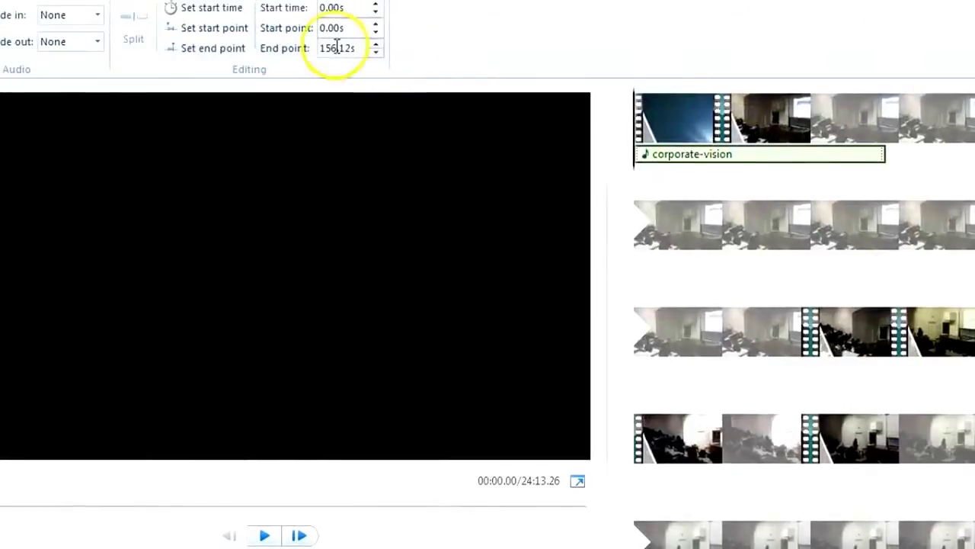
{"action": "left_click_drag", "start_coordinate": [636, 156], "coordinate": [726, 159]}
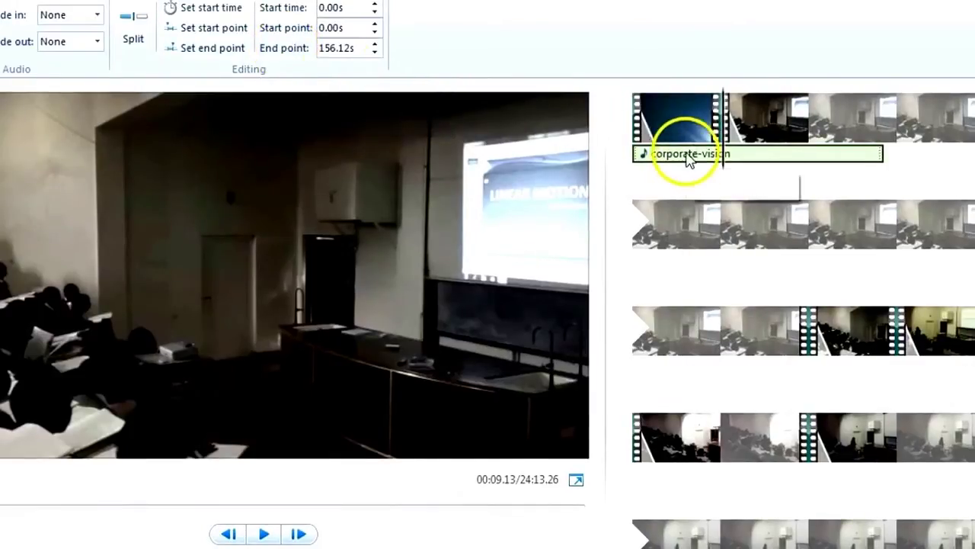
{"action": "left_click", "coordinate": [206, 55]}
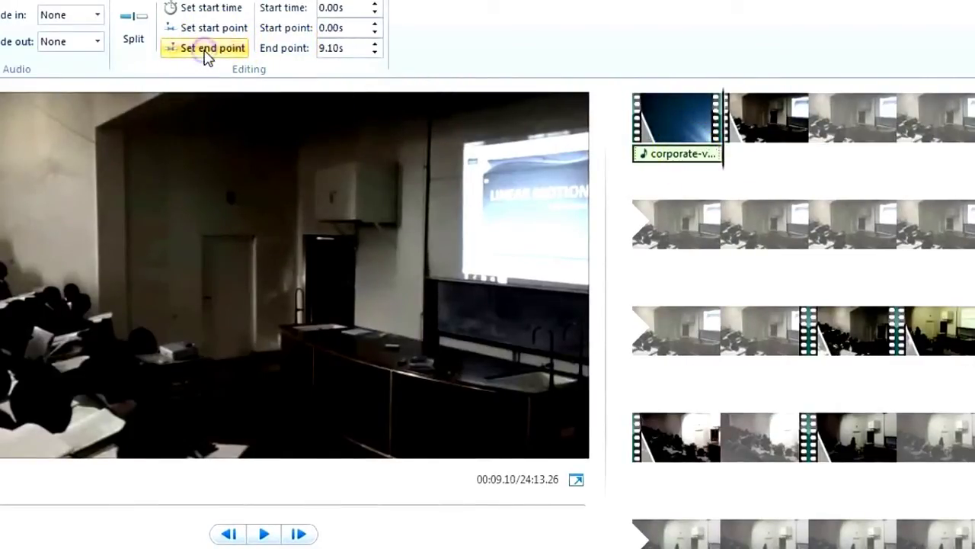
{"action": "left_click", "coordinate": [97, 41]}
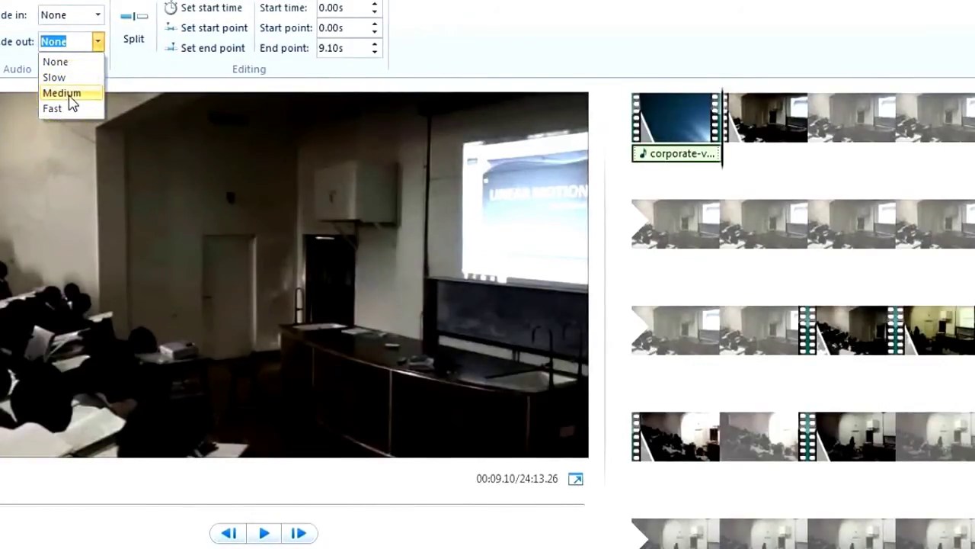
{"action": "left_click", "coordinate": [681, 155]}
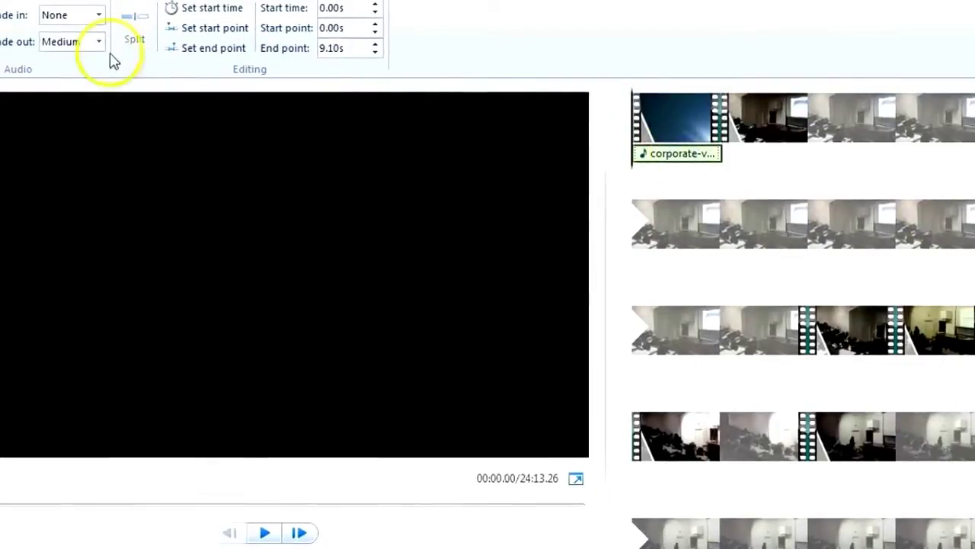
{"action": "left_click", "coordinate": [99, 16]}
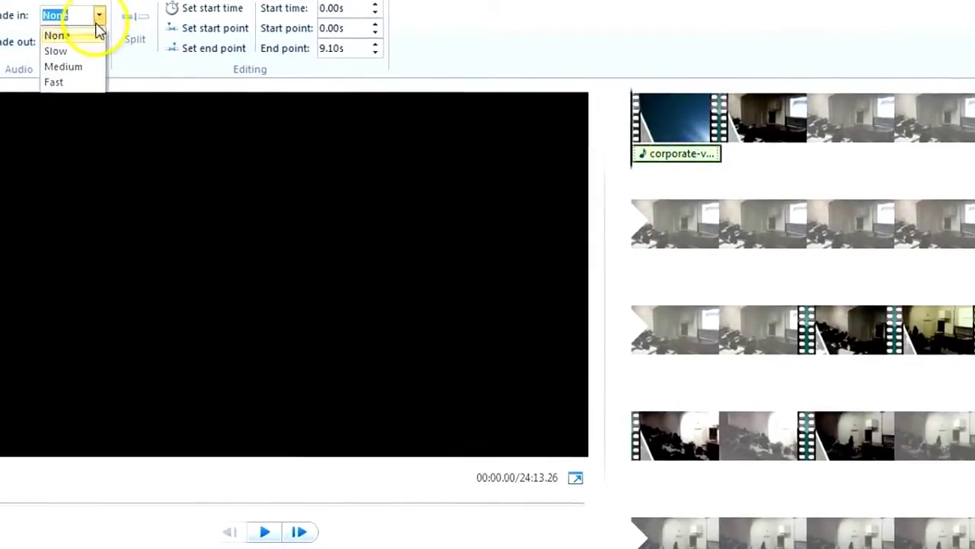
{"action": "left_click", "coordinate": [74, 82]}
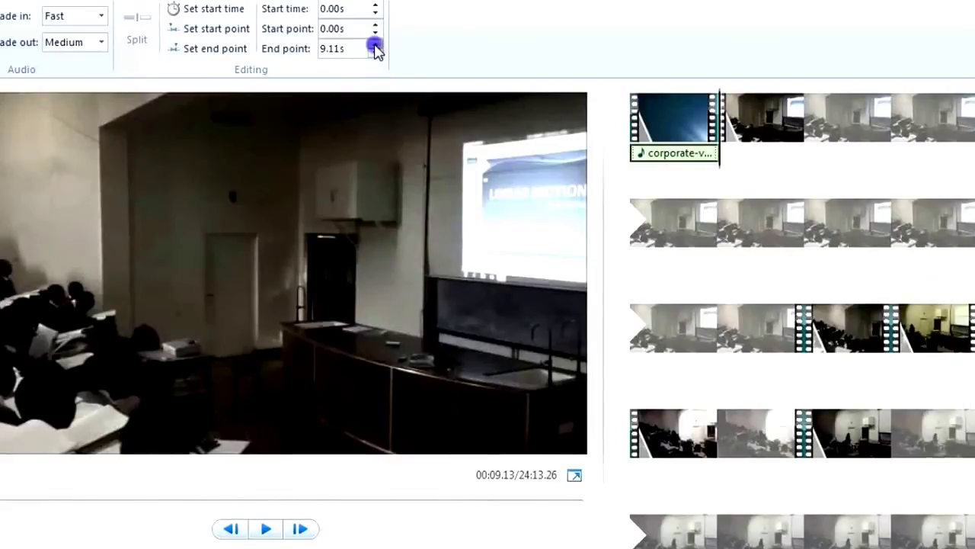
- Set the corporate-vision music's End point to 10.00 seconds
{"action": "left_click", "coordinate": [672, 165]}
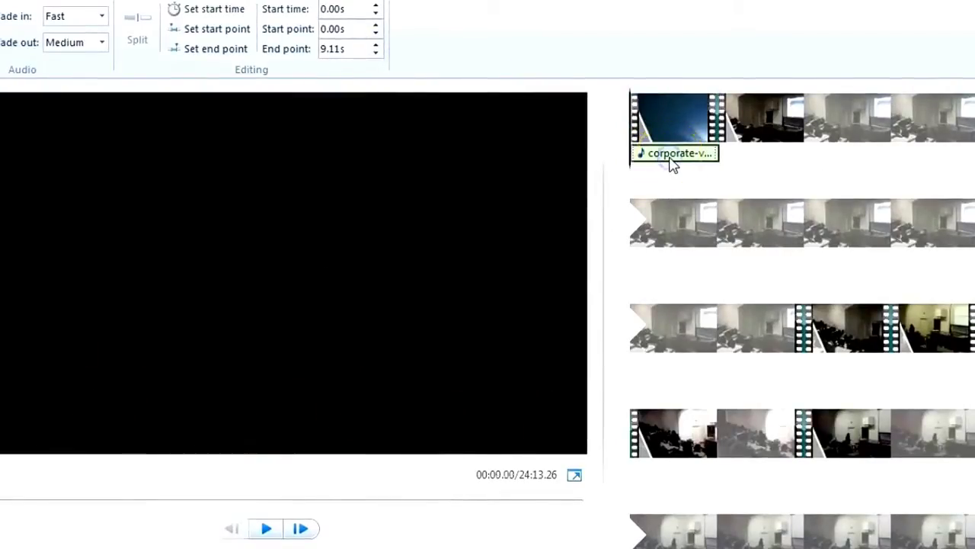
{"action": "left_click", "coordinate": [378, 52]}
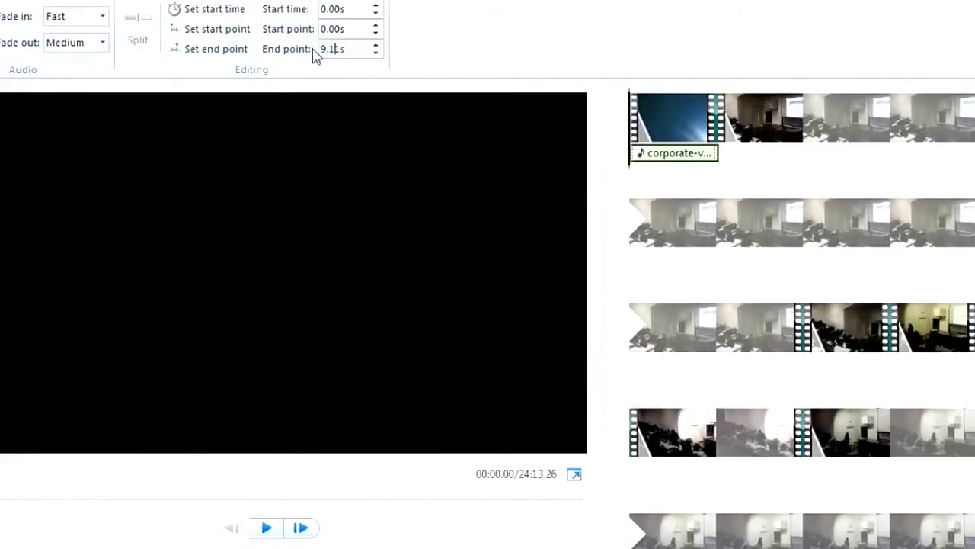
{"action": "key", "text": "BackSpace"}
{"action": "key", "text": "BackSpace"}
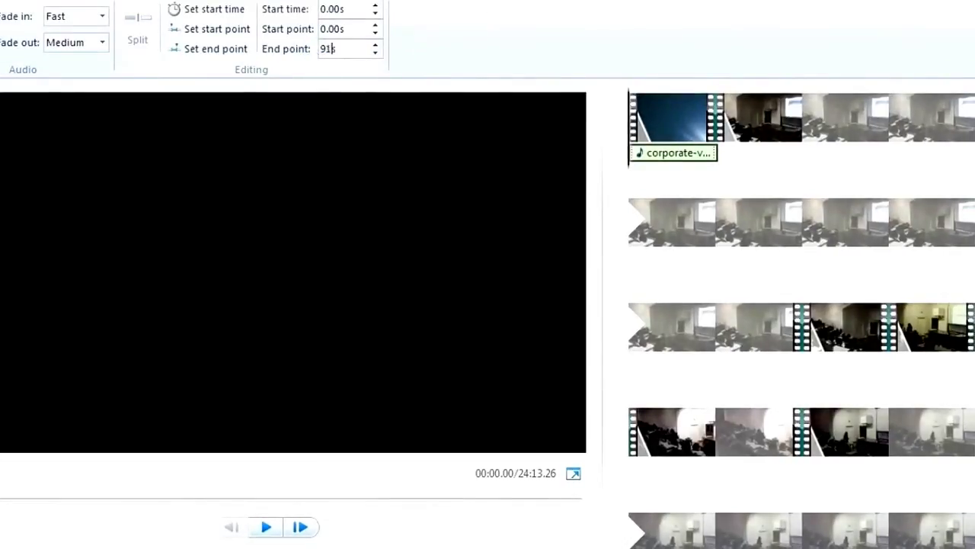
{"action": "key", "text": "Return"}
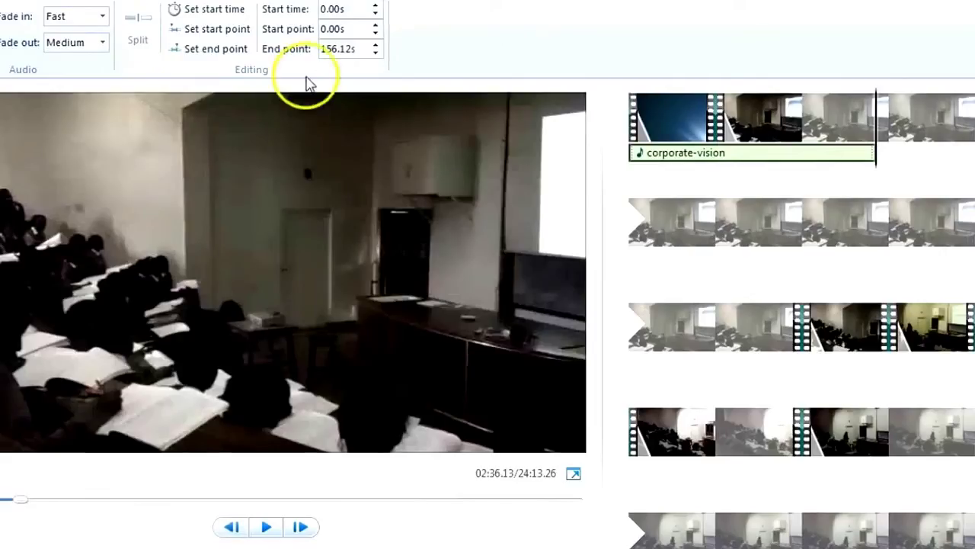
{"action": "left_click", "coordinate": [325, 51]}
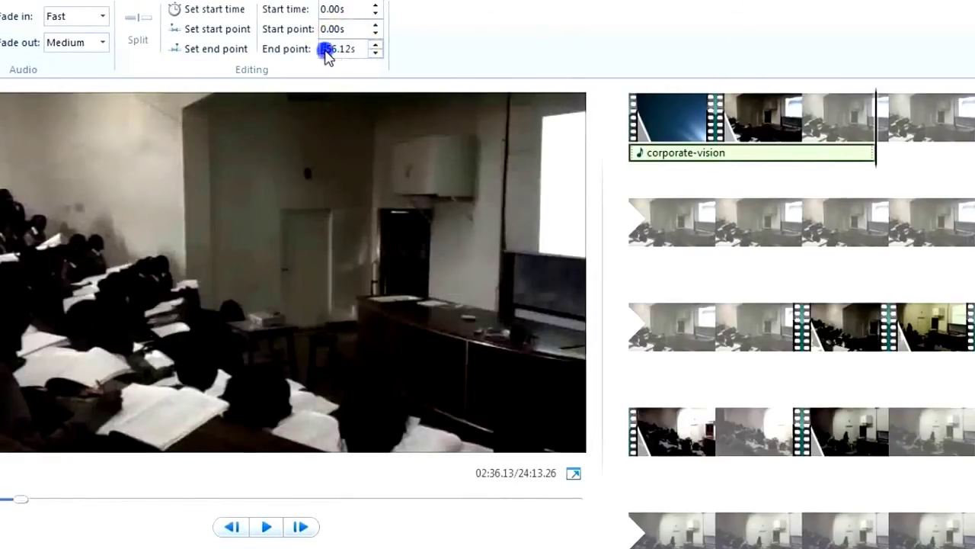
{"action": "left_click_drag", "start_coordinate": [332, 54], "coordinate": [351, 50]}
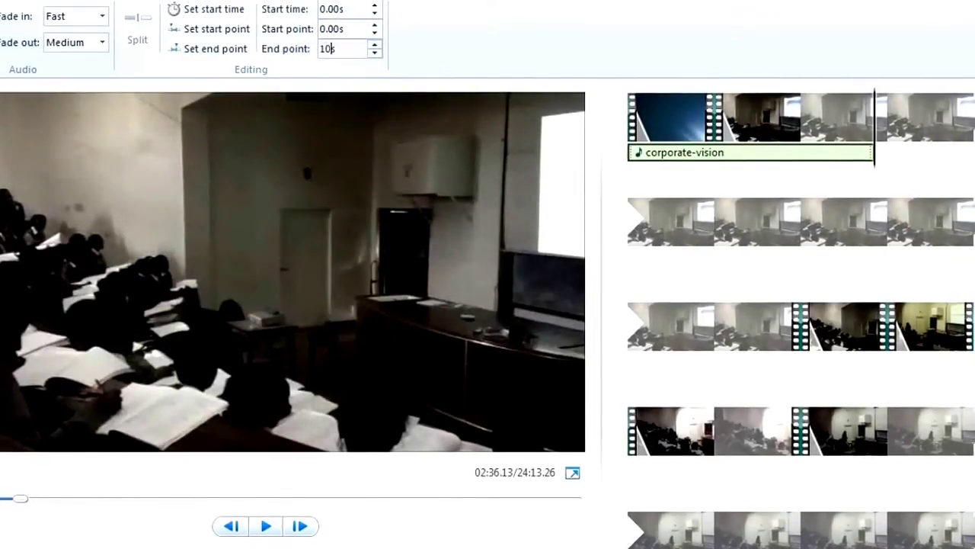
{"action": "key", "text": "Return"}
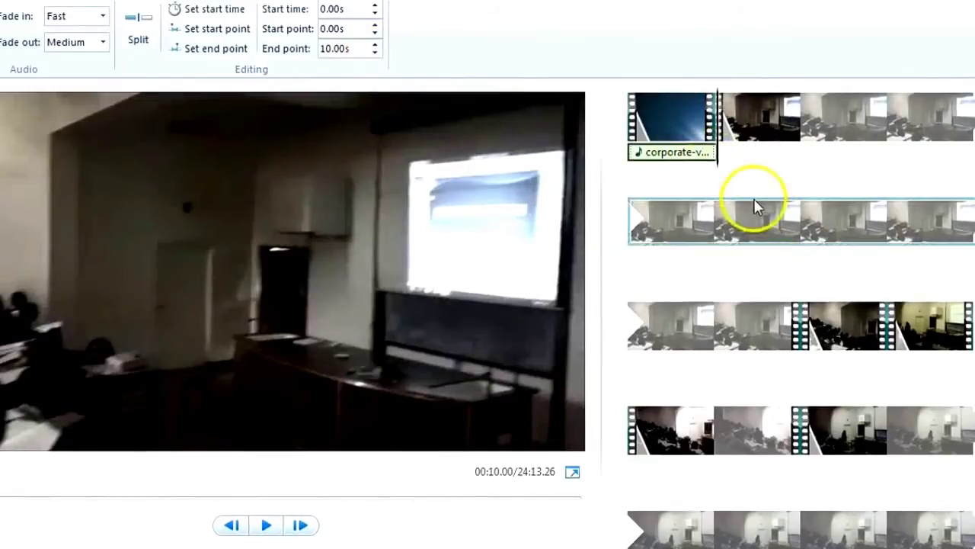
- Copy the corporate-vision music clip and paste it under the closing Small Lights clip
{"action": "left_click", "coordinate": [655, 154]}
{"action": "right_click", "coordinate": [655, 156]}
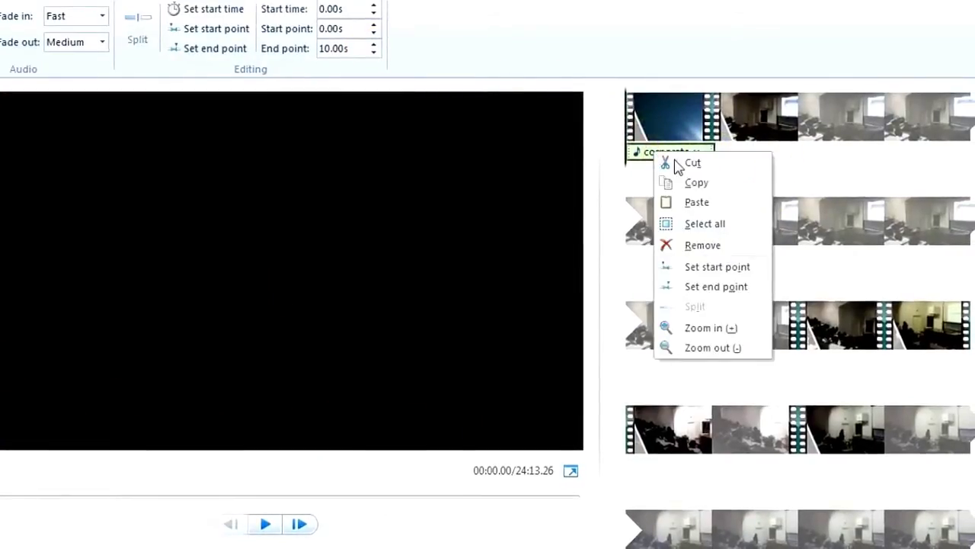
{"action": "left_click", "coordinate": [706, 189]}
{"action": "scroll", "coordinate": [754, 343], "scroll_direction": "down", "scroll_amount": 10}
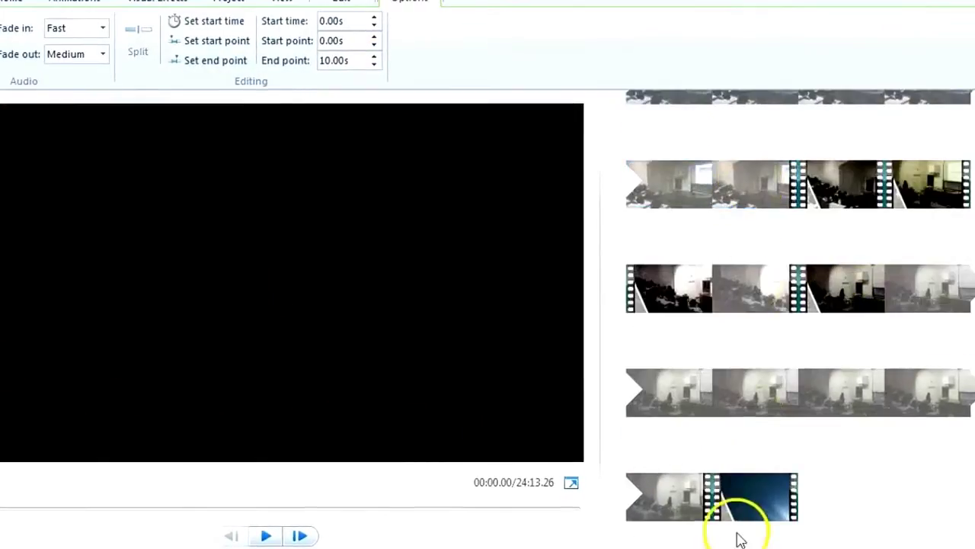
{"action": "left_click", "coordinate": [720, 499]}
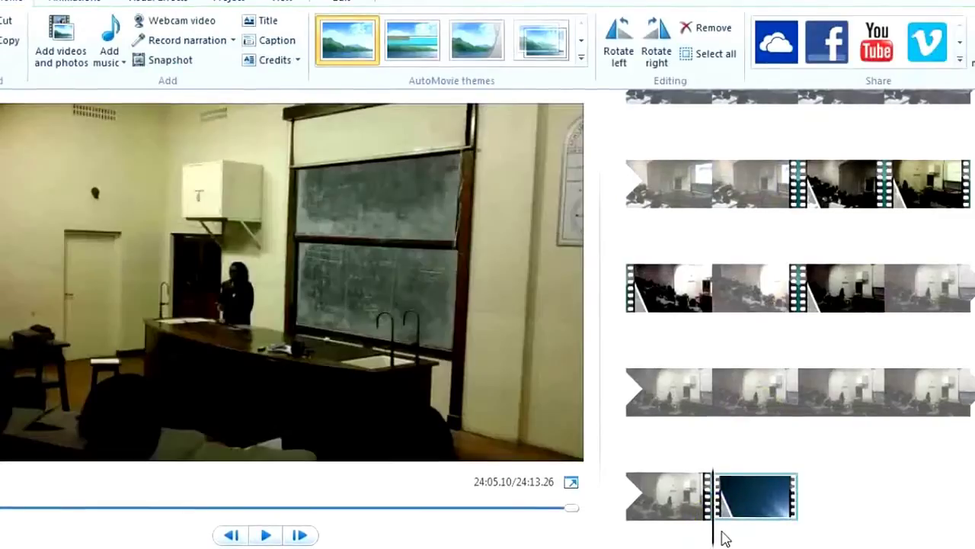
{"action": "right_click", "coordinate": [720, 531]}
{"action": "left_click", "coordinate": [739, 541]}
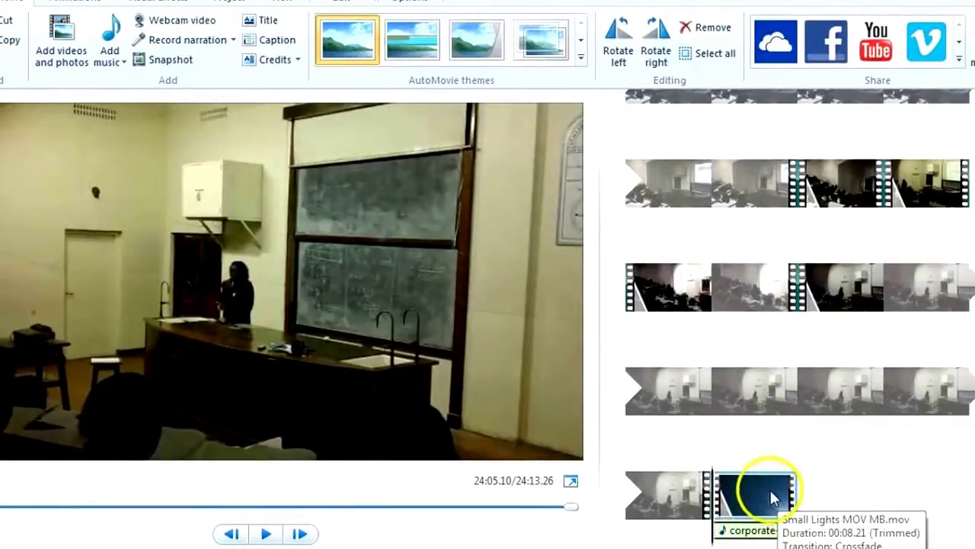
{"action": "left_click_drag", "start_coordinate": [719, 525], "coordinate": [755, 541]}
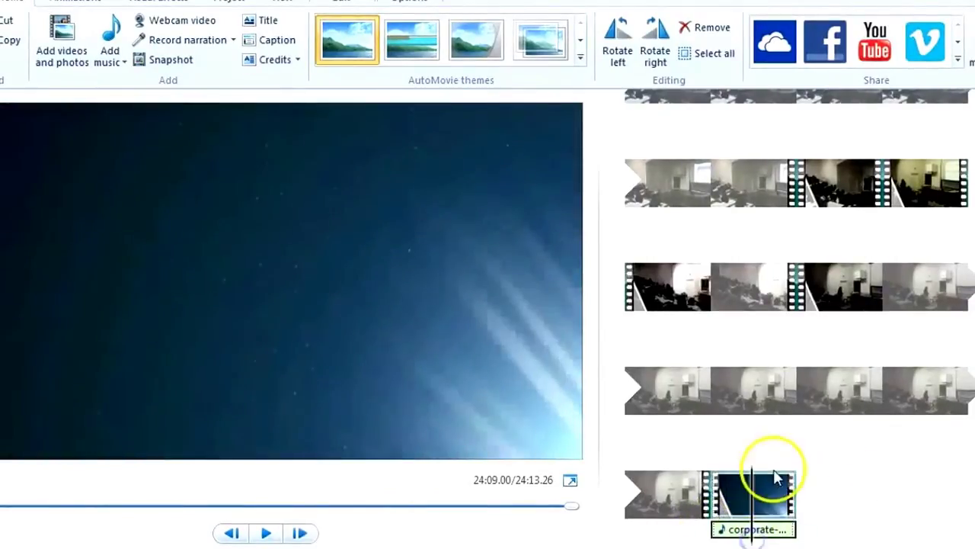
{"action": "scroll", "coordinate": [776, 487], "scroll_direction": "down", "scroll_amount": 4}
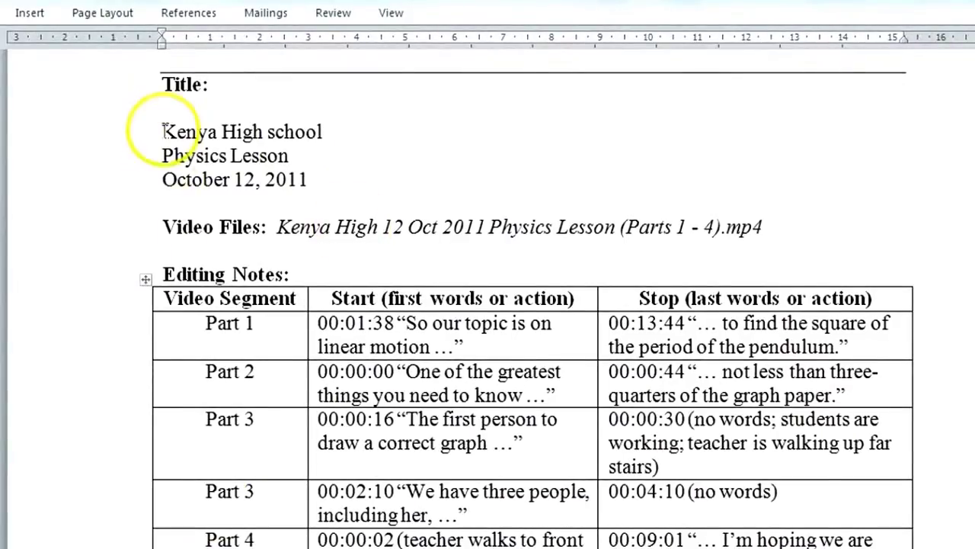
- Copy the Word lines 'Kenya High school', 'Physics Lesson', 'October 12, 2011' and return to Movie Maker
{"action": "left_click_drag", "start_coordinate": [163, 131], "coordinate": [313, 174]}
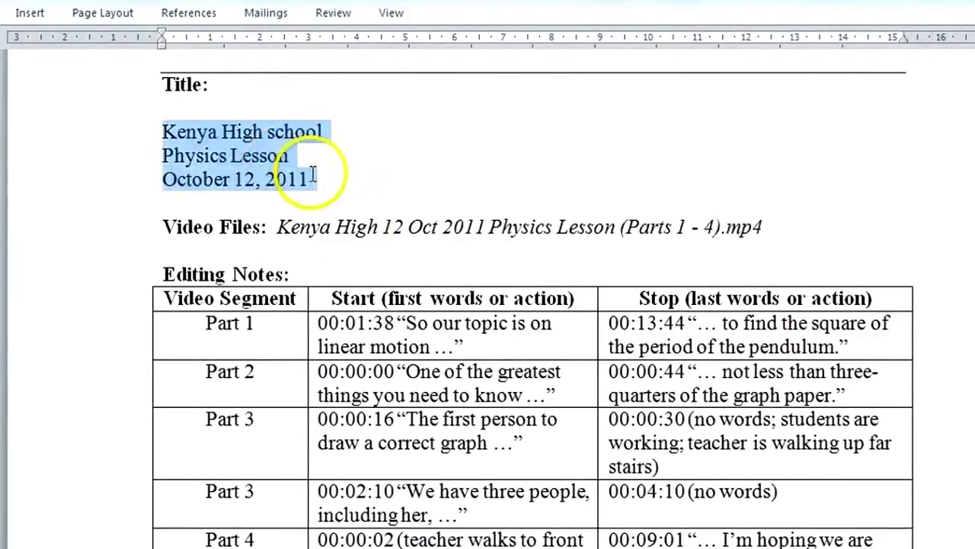
{"action": "right_click", "coordinate": [220, 149]}
{"action": "left_click", "coordinate": [263, 184]}
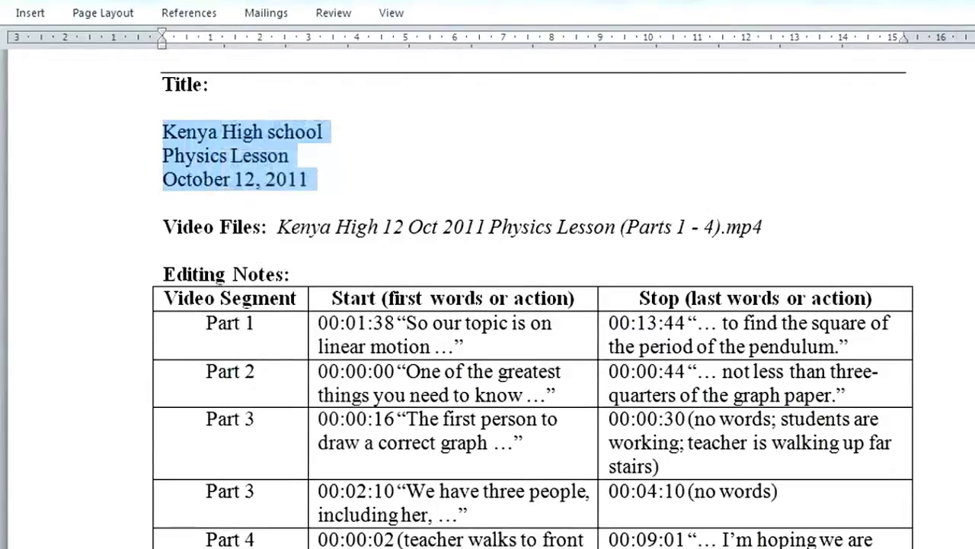
{"action": "key", "text": "alt+Tab"}
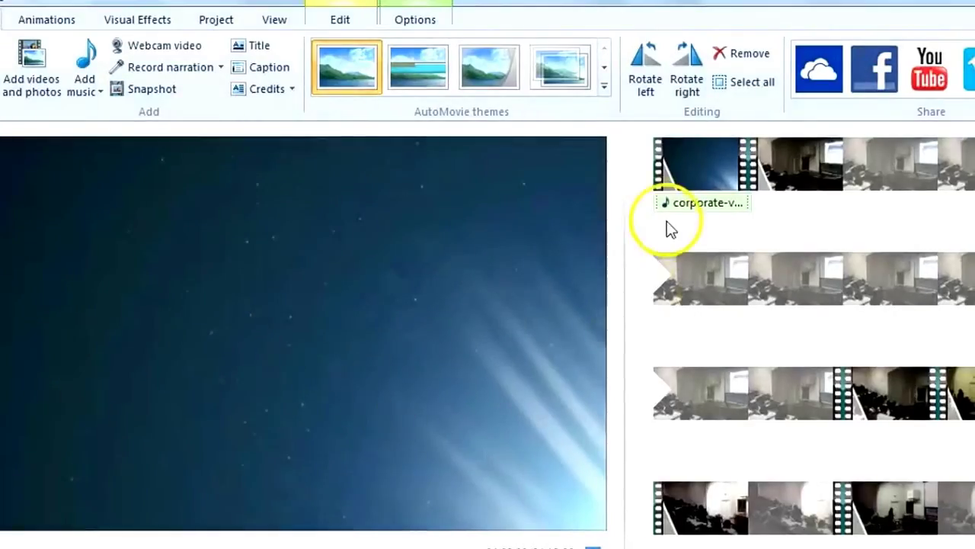
- Add a caption to the first clip and move it to the very start of the movie
{"action": "left_click", "coordinate": [656, 179]}
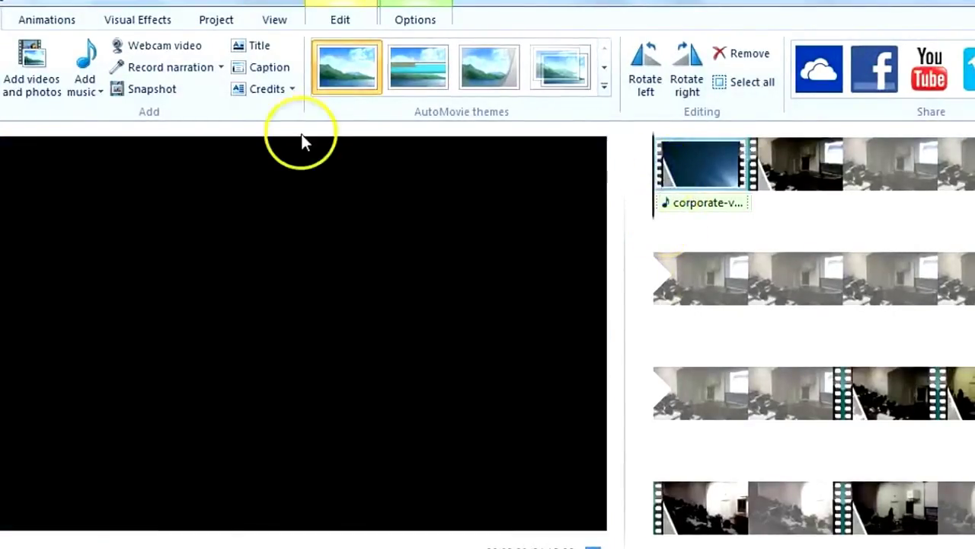
{"action": "left_click", "coordinate": [263, 69]}
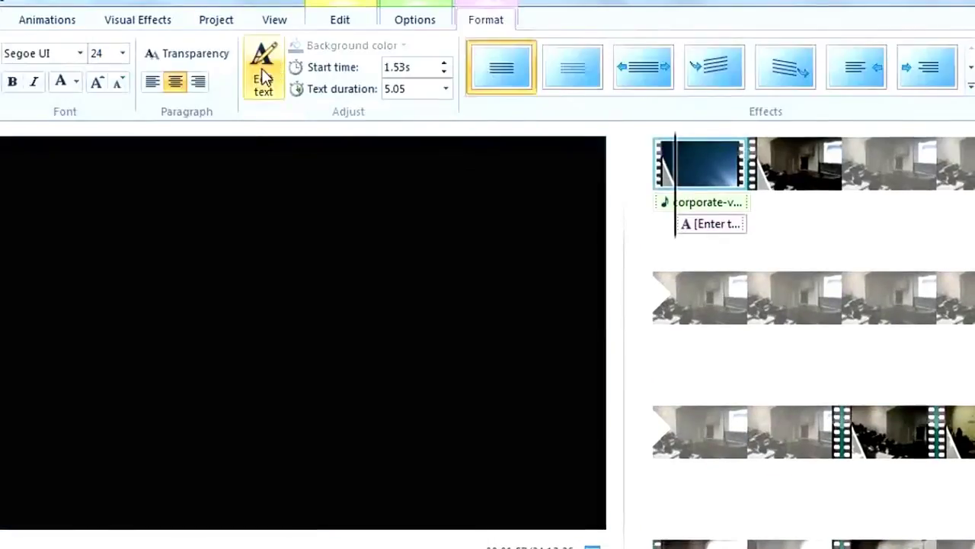
{"action": "left_click", "coordinate": [671, 240]}
{"action": "left_click_drag", "start_coordinate": [690, 228], "coordinate": [657, 227]}
- Replace the placeholder caption with the pasted title lines and widen the caption box
{"action": "left_click", "coordinate": [246, 469]}
{"action": "double_click", "coordinate": [246, 470]}
{"action": "left_click", "coordinate": [333, 470]}
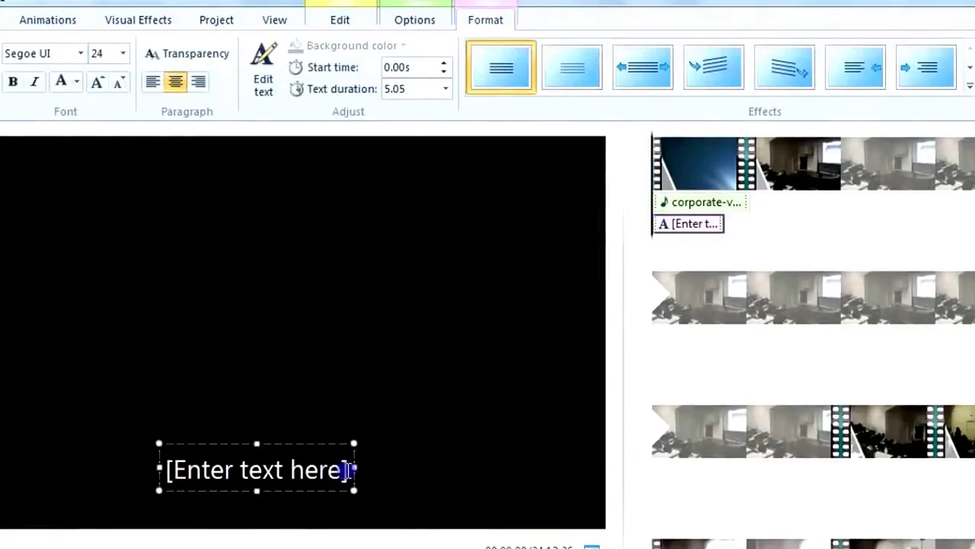
{"action": "left_click_drag", "start_coordinate": [354, 469], "coordinate": [163, 467]}
{"action": "key", "text": "ctrl+v"}
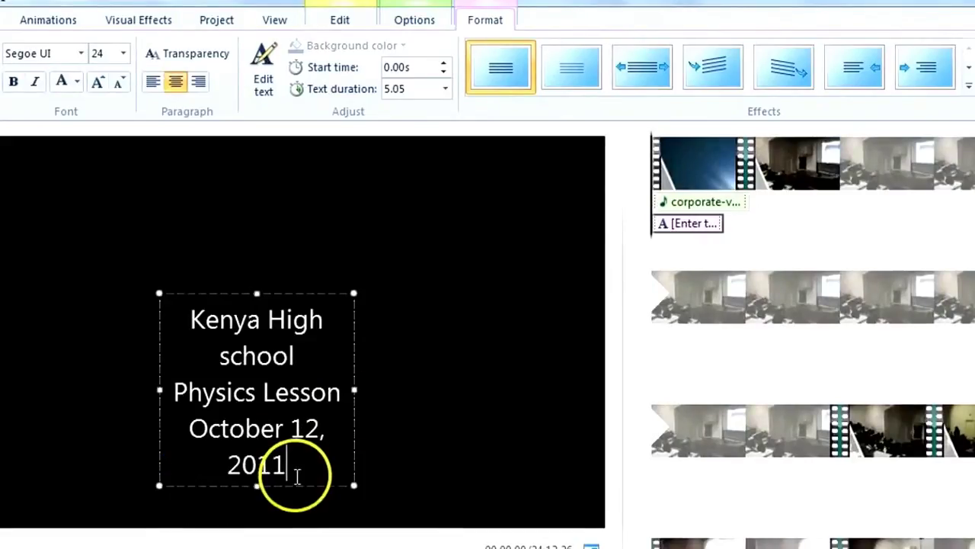
{"action": "left_click_drag", "start_coordinate": [355, 389], "coordinate": [491, 385]}
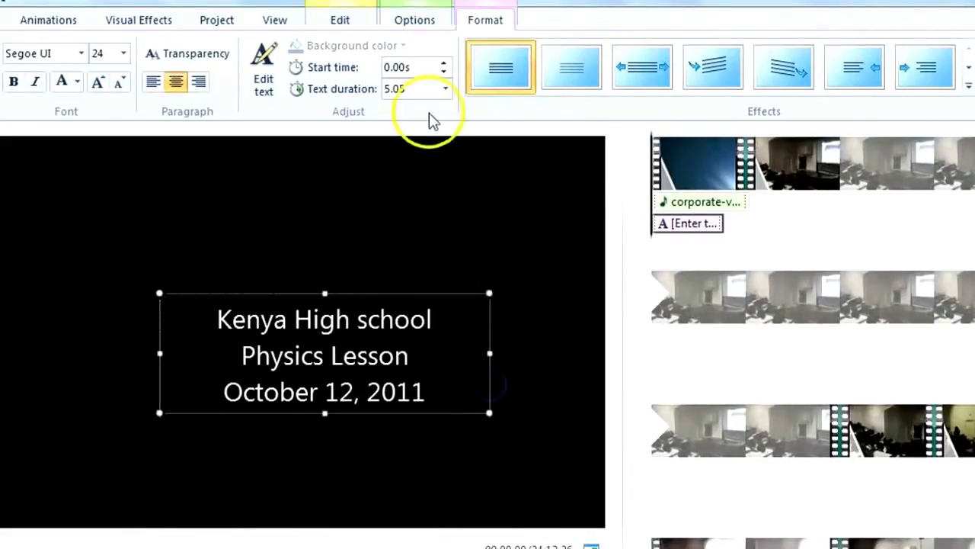
- Left-align the caption, shift it to the frame's left edge, and add a blank line after Kenya High school
{"action": "left_click", "coordinate": [155, 86]}
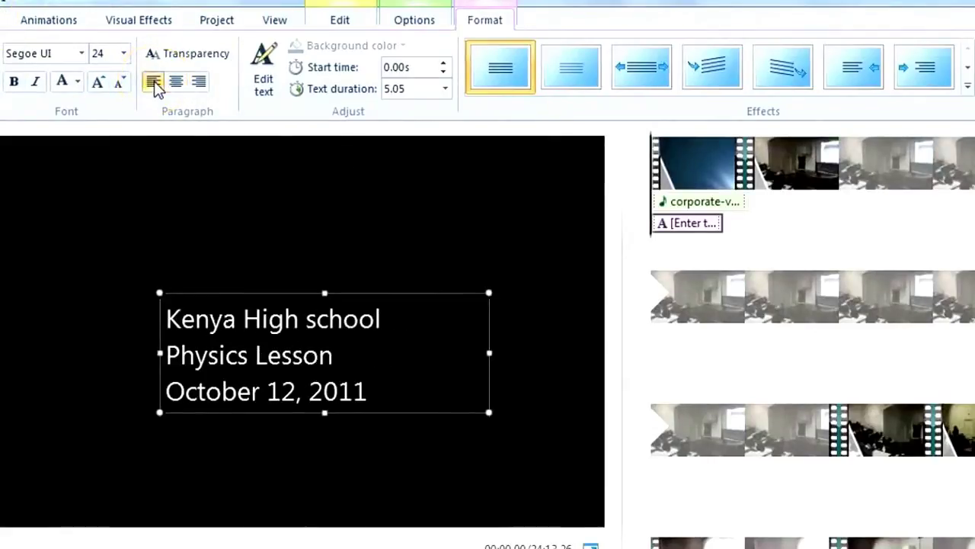
{"action": "left_click_drag", "start_coordinate": [222, 293], "coordinate": [40, 262]}
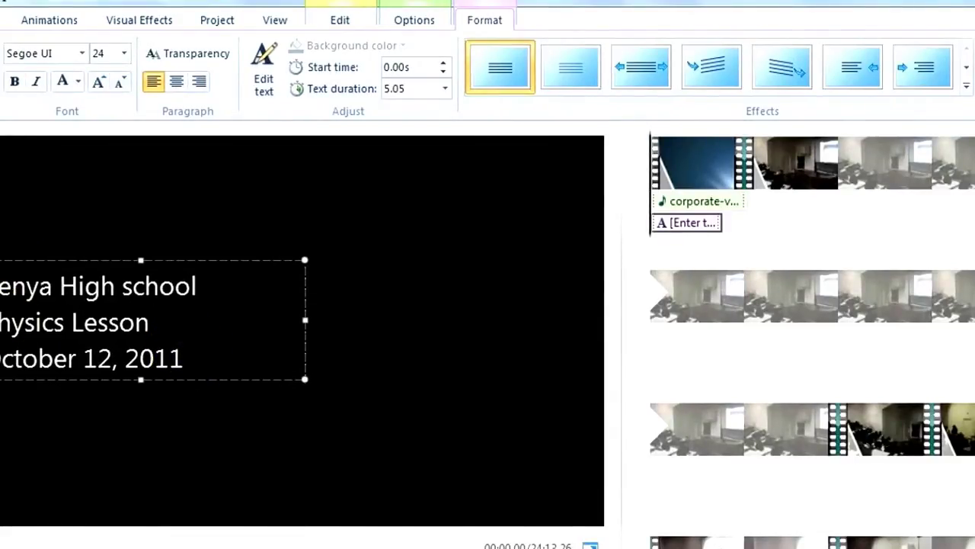
{"action": "key", "text": "Return"}
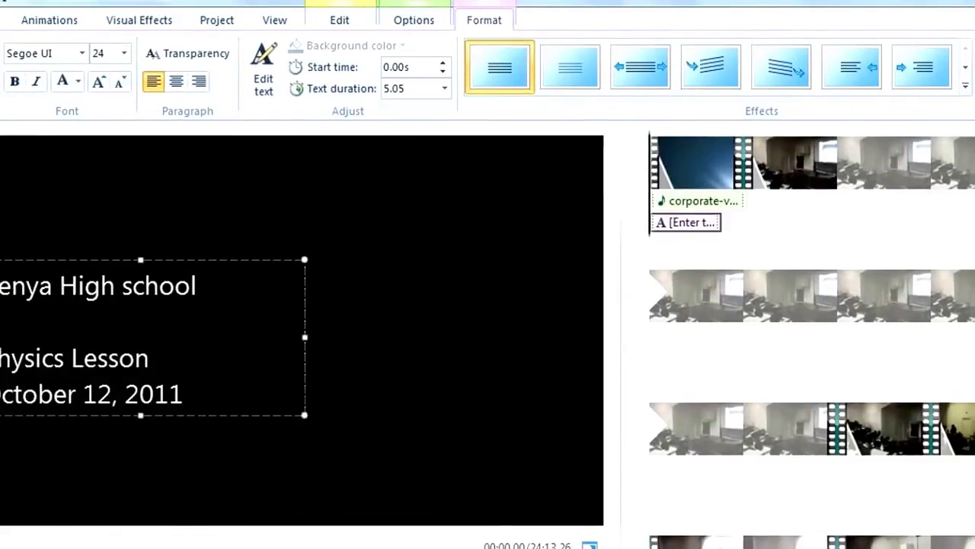
{"action": "left_click", "coordinate": [717, 224]}
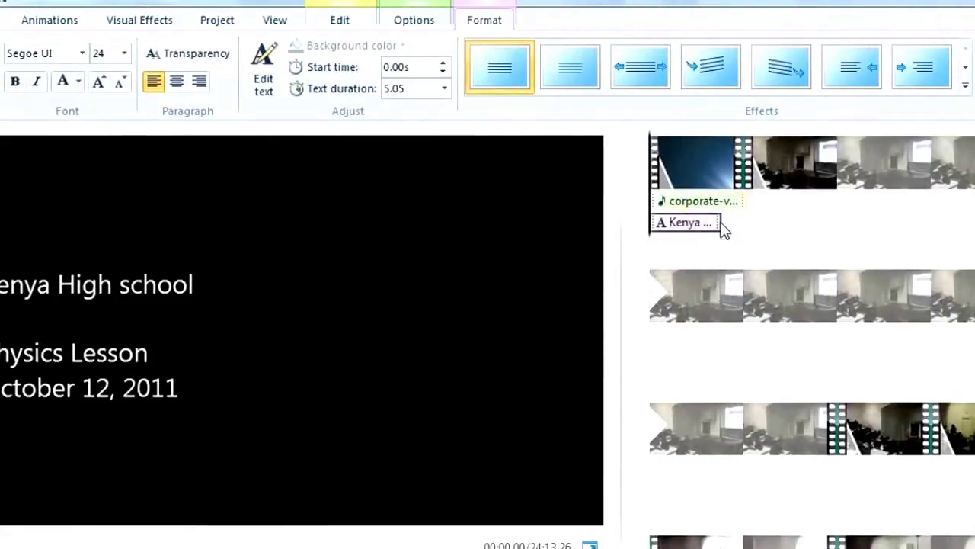
- Set the caption duration to 7.00 seconds, apply the second text effect, and play the preview
{"action": "left_click", "coordinate": [445, 88]}
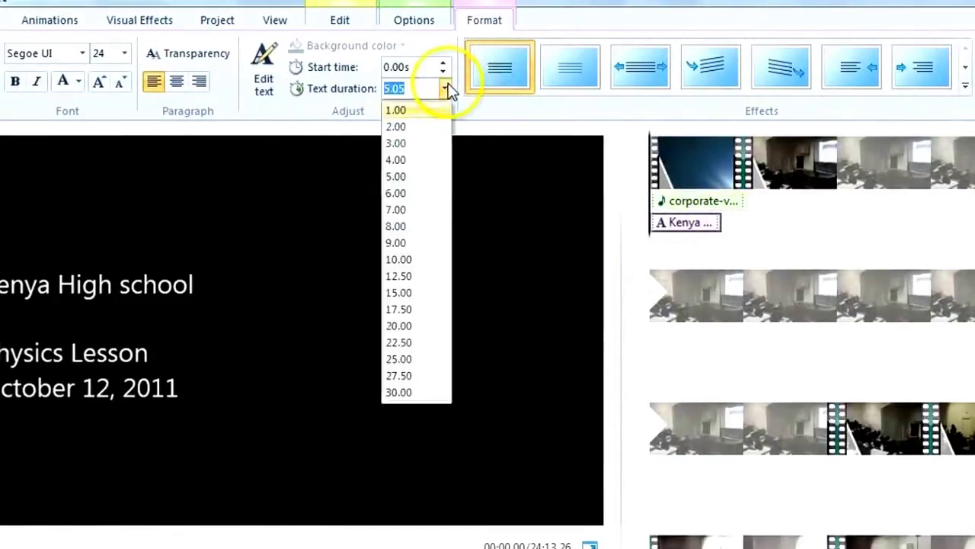
{"action": "left_click", "coordinate": [412, 213]}
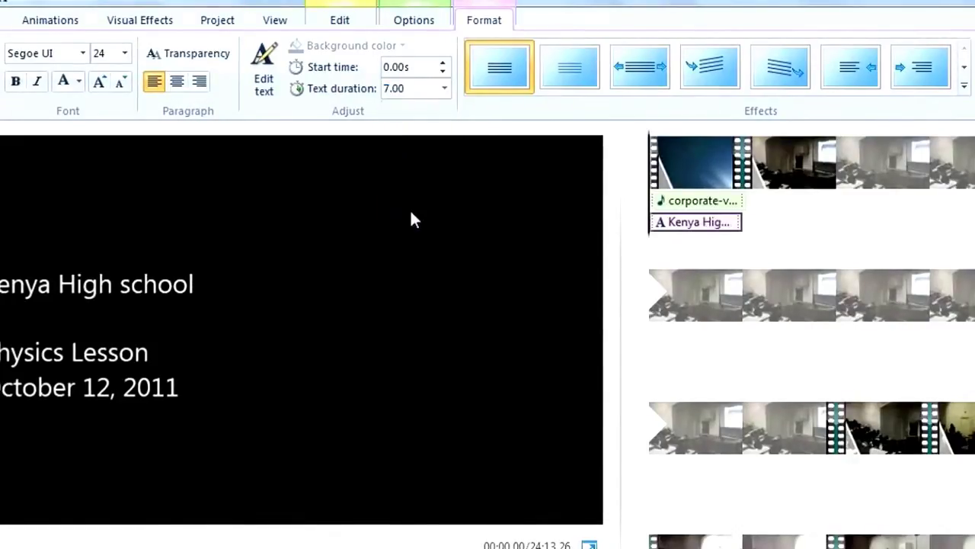
{"action": "left_click", "coordinate": [567, 81]}
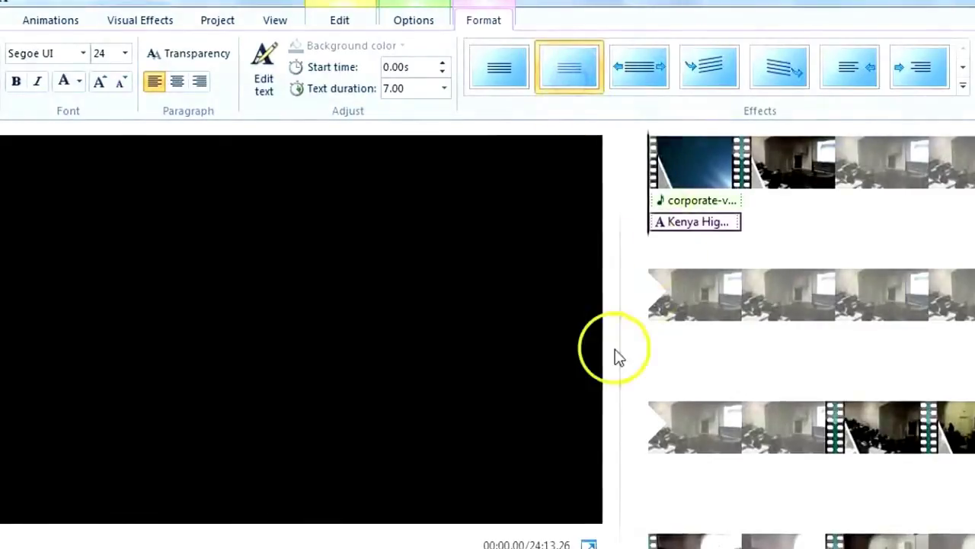
{"action": "key", "text": "space"}
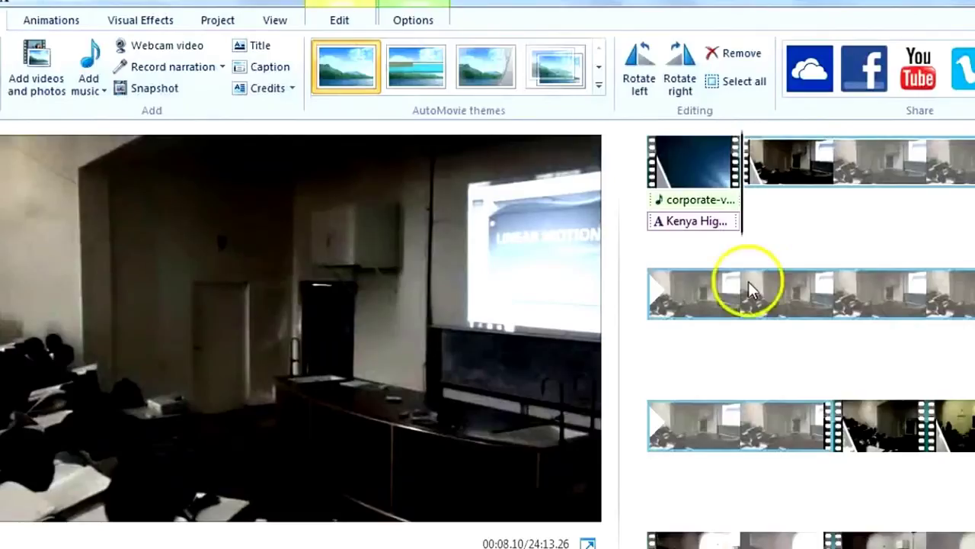
- Scroll to the end of the storyboard and select the final classroom clip at 24:05.10
{"action": "scroll", "coordinate": [821, 366], "scroll_direction": "down", "scroll_amount": 3}
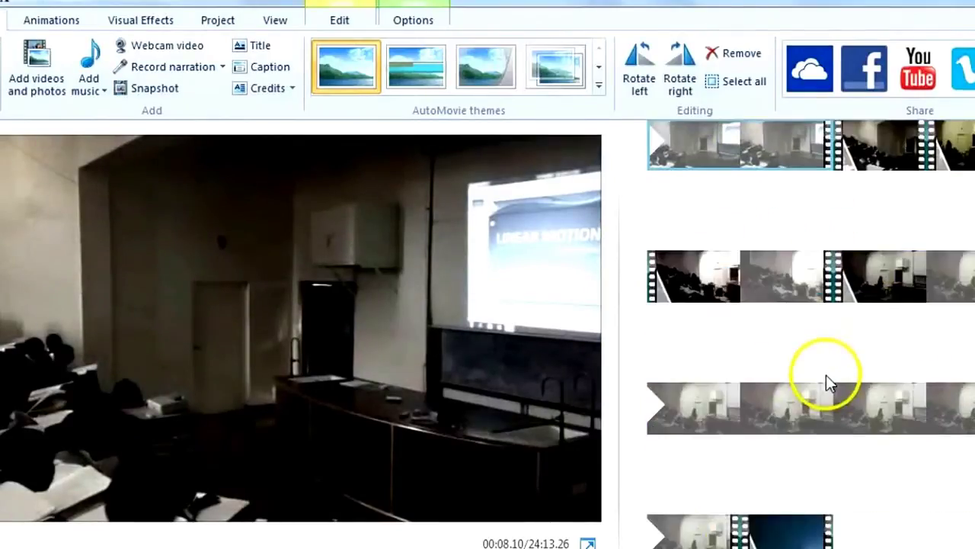
{"action": "left_click", "coordinate": [742, 533]}
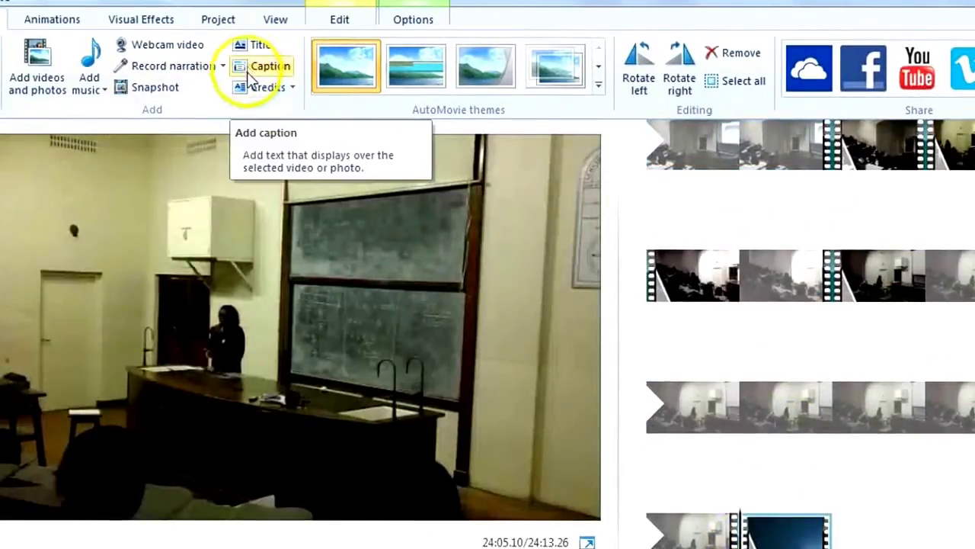
- Caption the closing blue clip 'End of the Lesson' and replay the ending to review it
{"action": "left_click", "coordinate": [42, 543]}
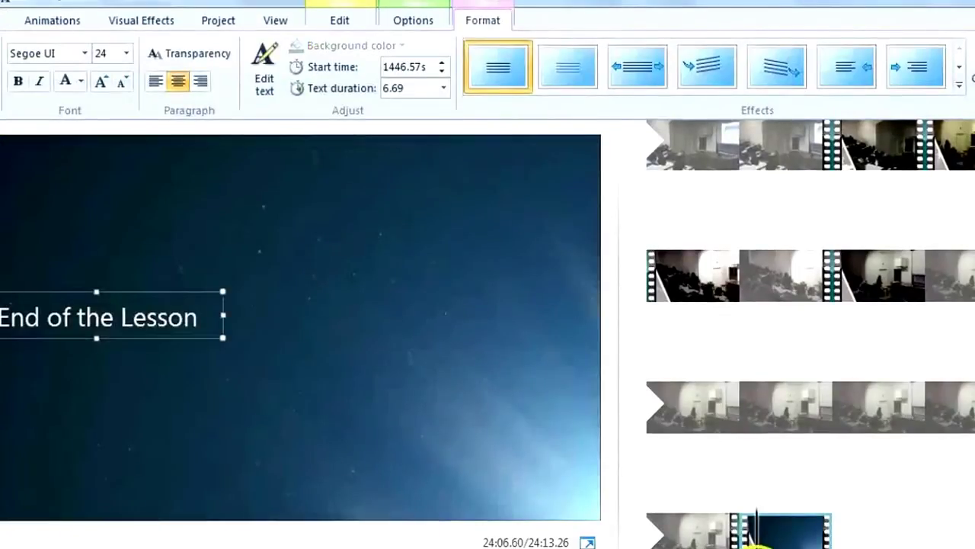
{"action": "key", "text": "space"}
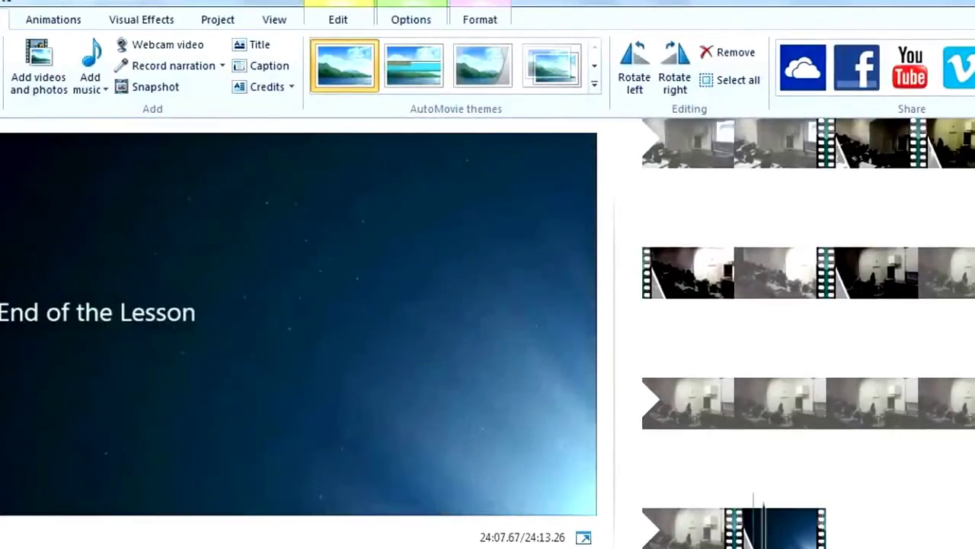
{"action": "left_click", "coordinate": [749, 526]}
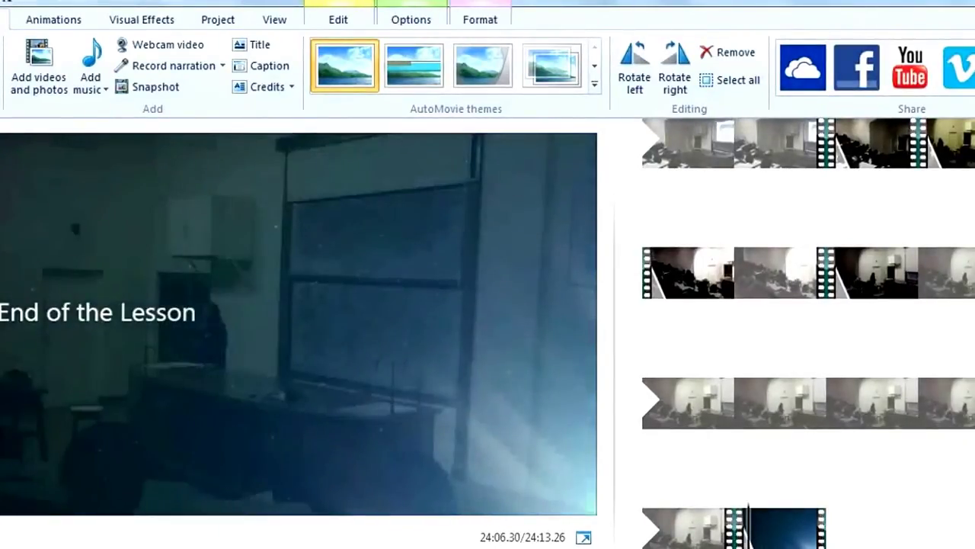
{"action": "mouse_move", "coordinate": [745, 526]}
{"action": "left_mouse_down"}
{"action": "mouse_move", "coordinate": [723, 526]}
{"action": "mouse_move", "coordinate": [737, 526]}
{"action": "left_mouse_up"}
{"action": "key", "text": "space"}
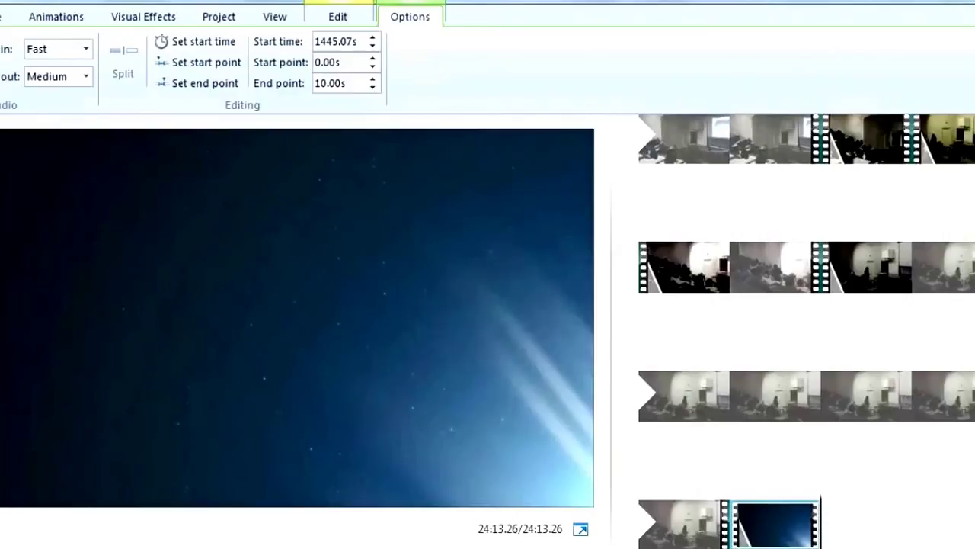
- Look through the Edit, View, Project, Visual Effects and Animations tabs, then return to Home
{"action": "mouse_move", "coordinate": [0, 329]}
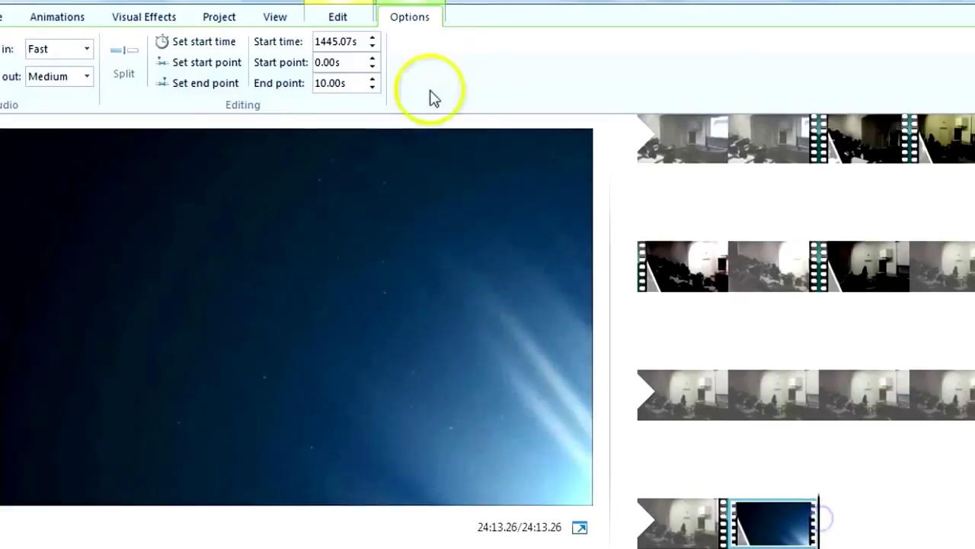
{"action": "left_click", "coordinate": [339, 17]}
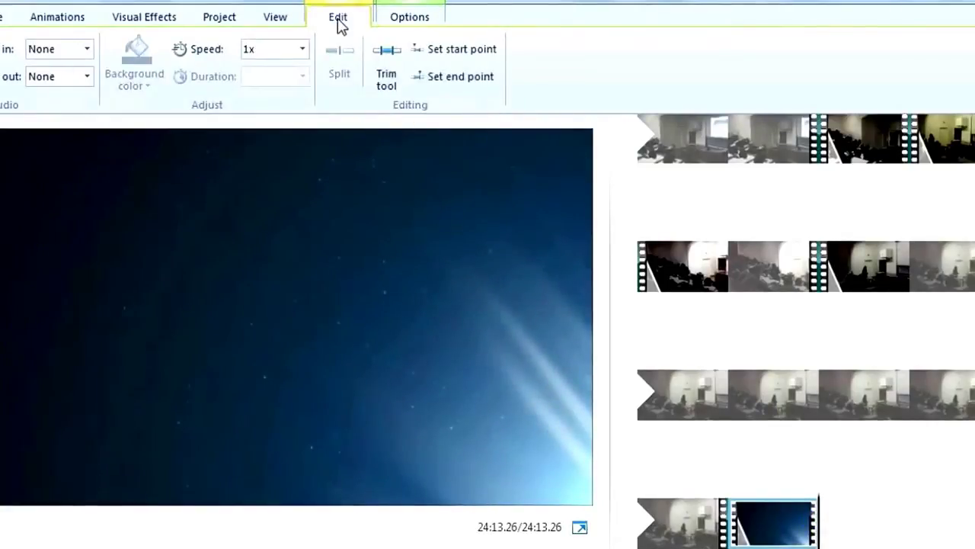
{"action": "left_click", "coordinate": [273, 19]}
{"action": "left_click", "coordinate": [275, 18]}
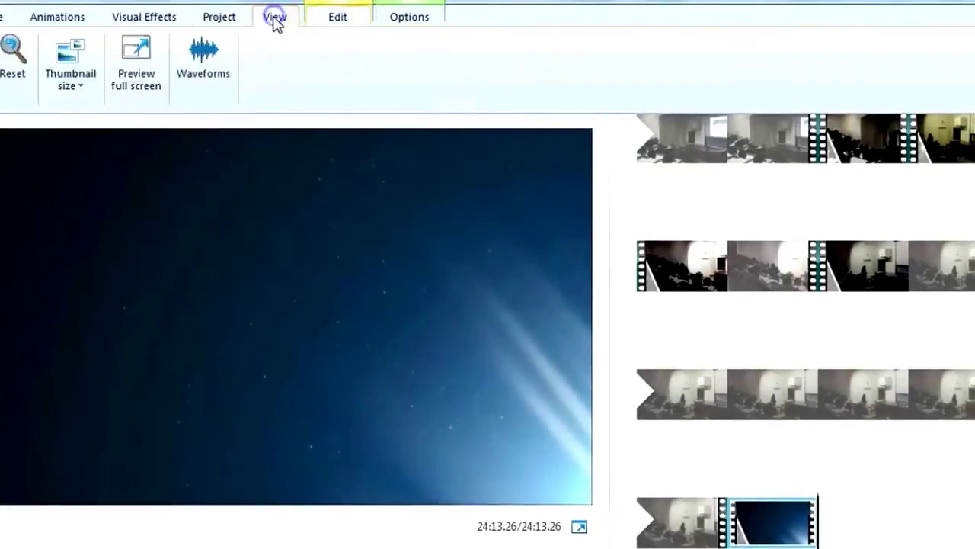
{"action": "left_click", "coordinate": [221, 17]}
{"action": "left_click", "coordinate": [160, 23]}
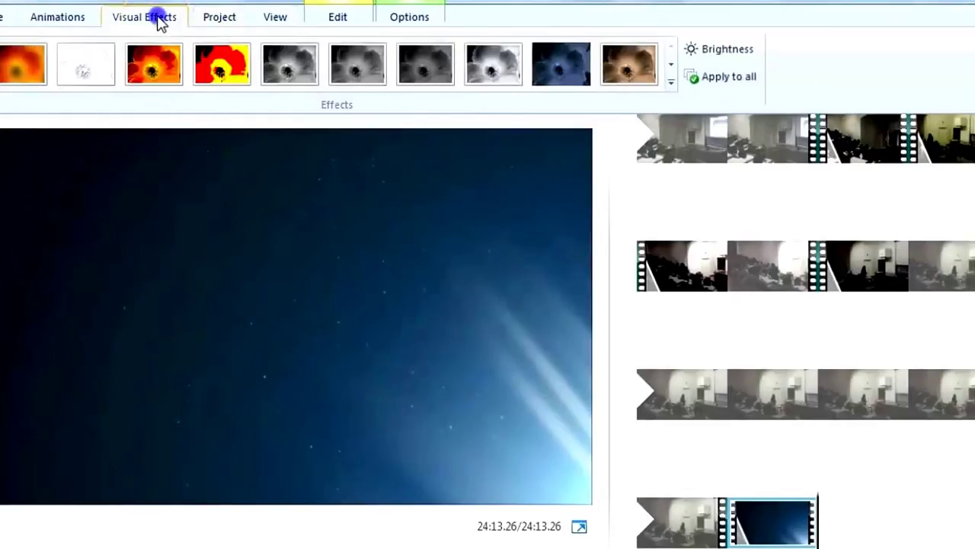
{"action": "left_click", "coordinate": [60, 18]}
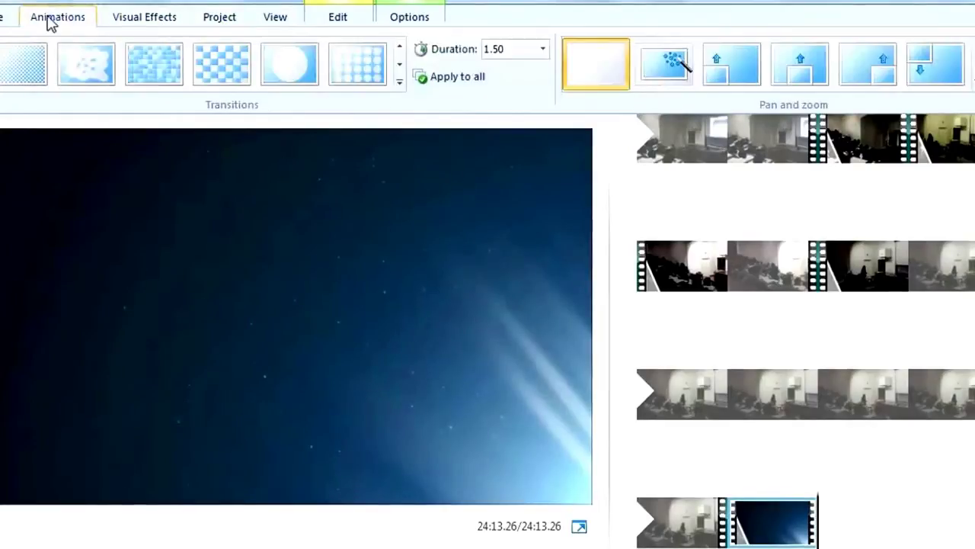
{"action": "left_click", "coordinate": [2, 23]}
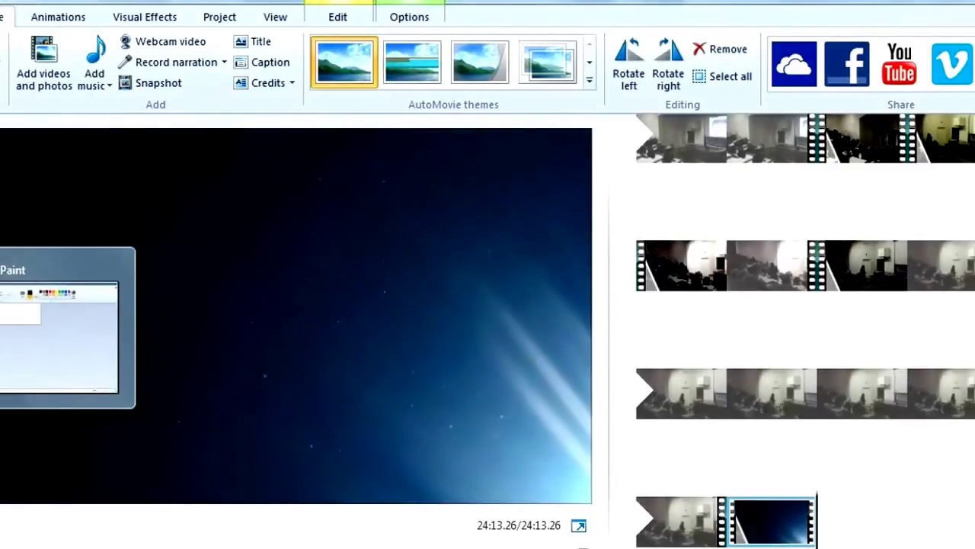
- In Paint, fill the canvas with black and save it as Untitled.png in the Raw video folder
{"action": "key", "text": "alt+Tab"}
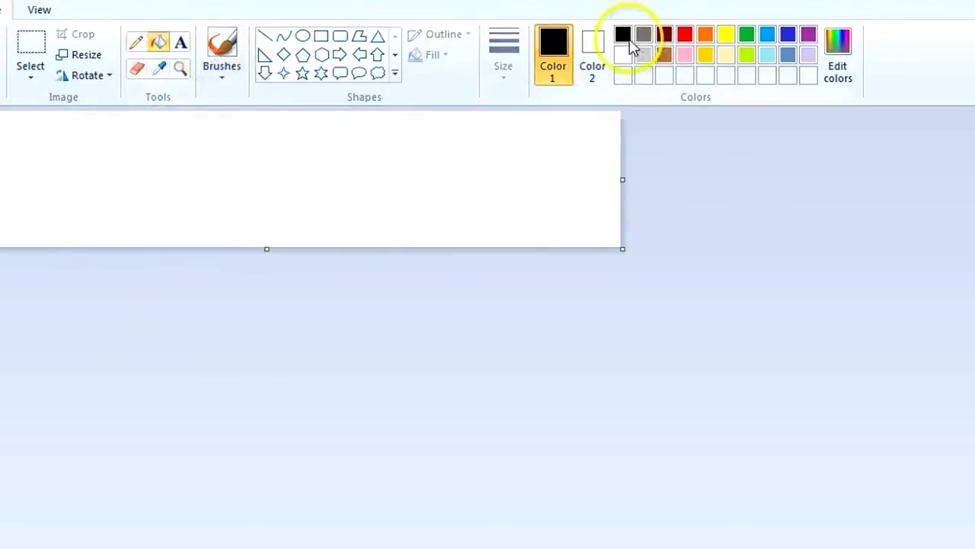
{"action": "left_click", "coordinate": [246, 170]}
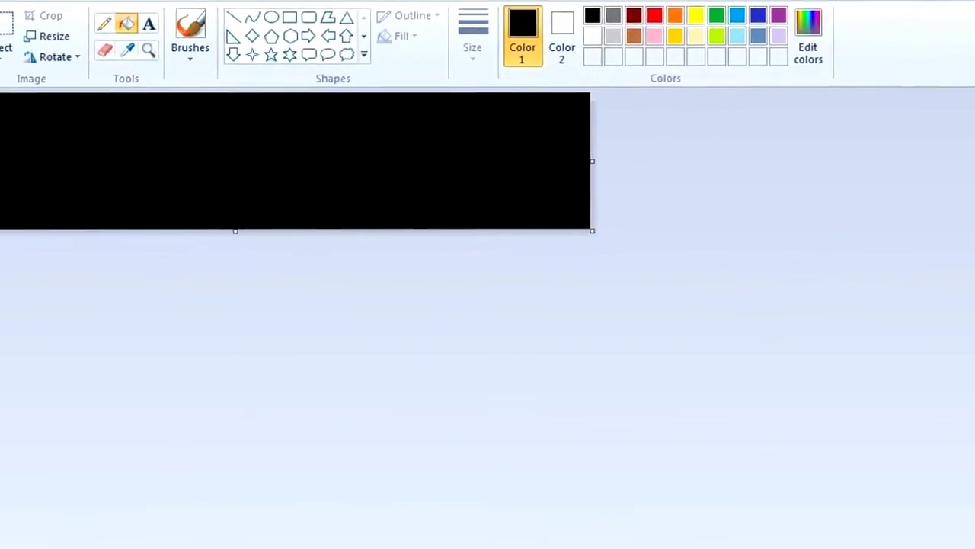
{"action": "key", "text": "ctrl+s"}
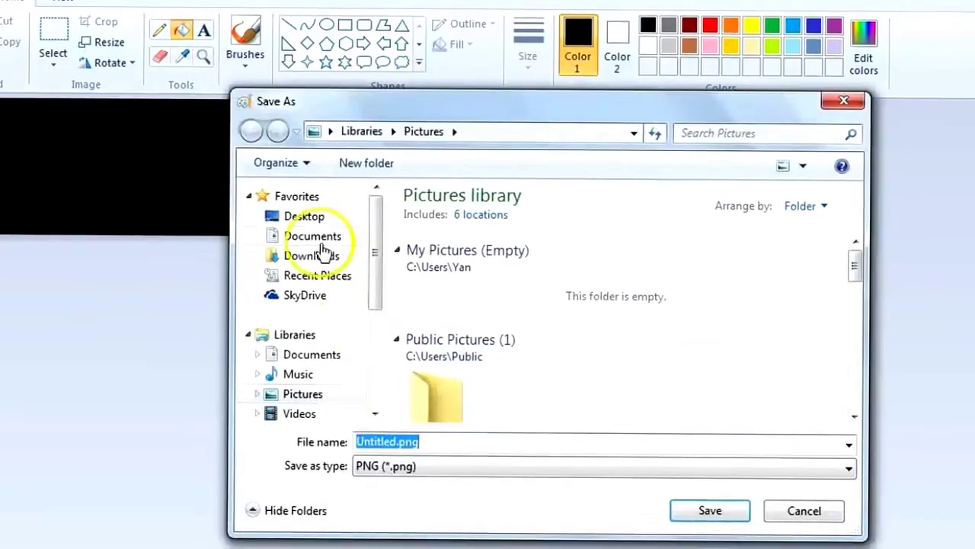
{"action": "left_click", "coordinate": [263, 213]}
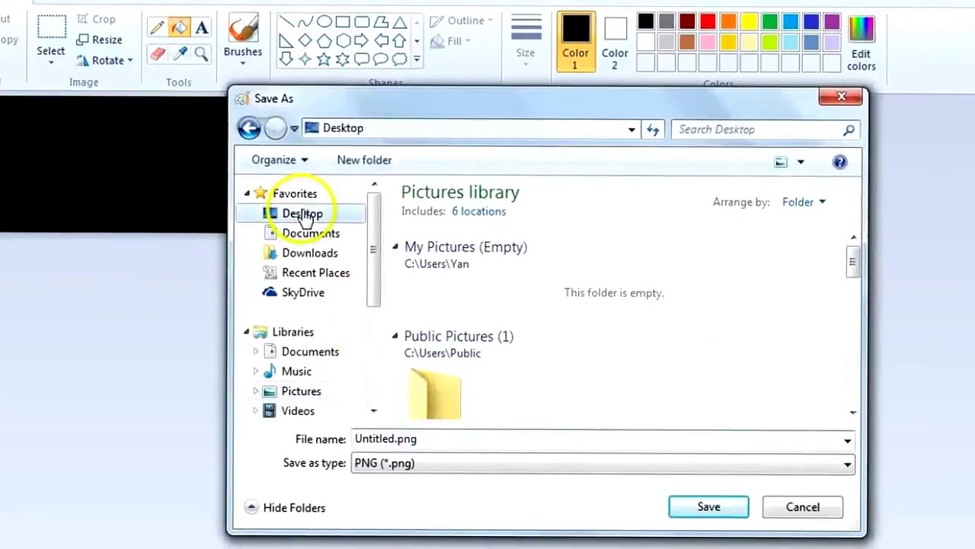
{"action": "left_click_drag", "start_coordinate": [852, 215], "coordinate": [845, 429]}
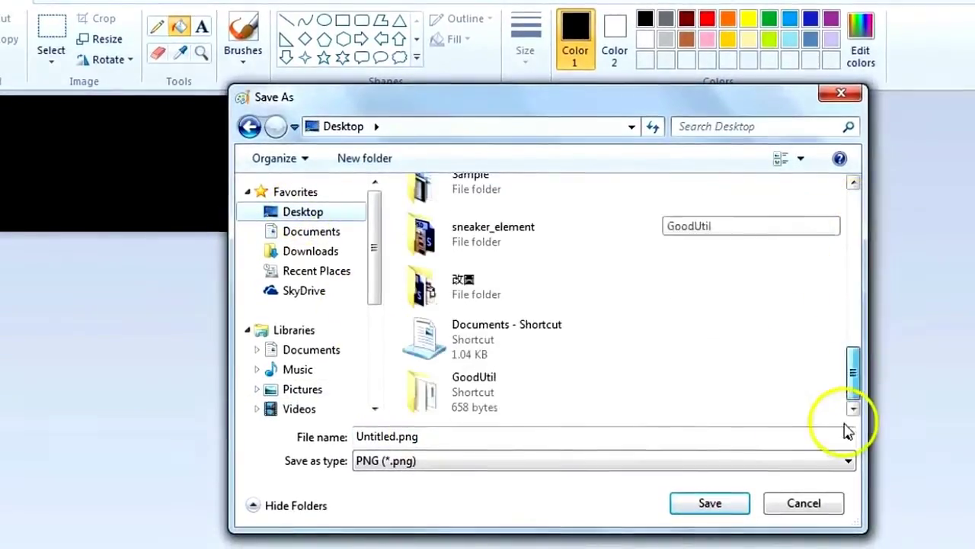
{"action": "double_click", "coordinate": [424, 390]}
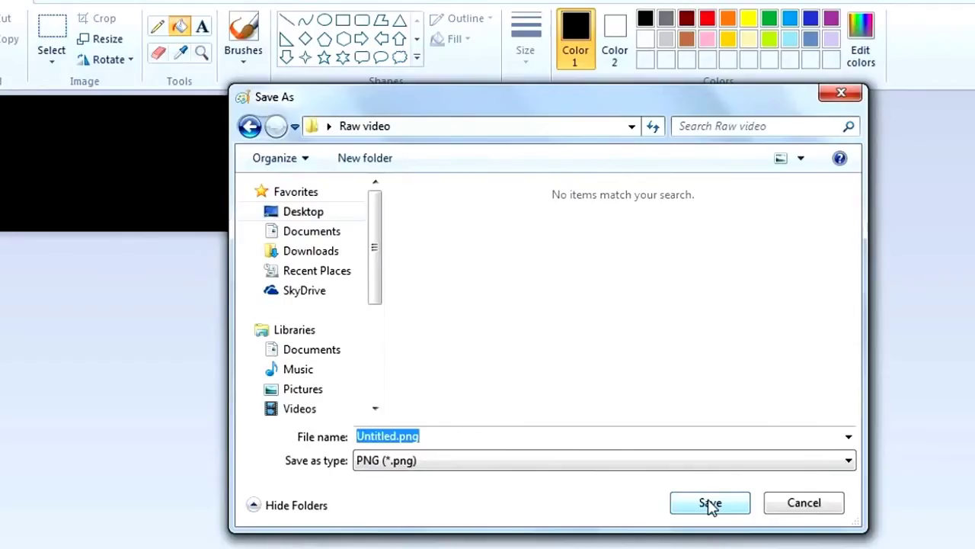
{"action": "left_click", "coordinate": [710, 504]}
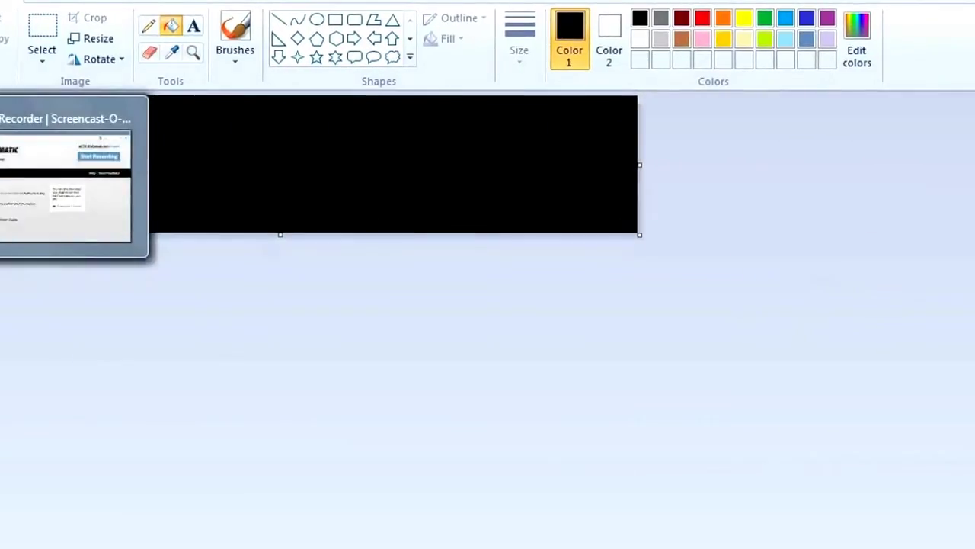
- Drag Untitled.png from the Raw video folder window onto the end of the storyboard
{"action": "left_click", "coordinate": [2, 176]}
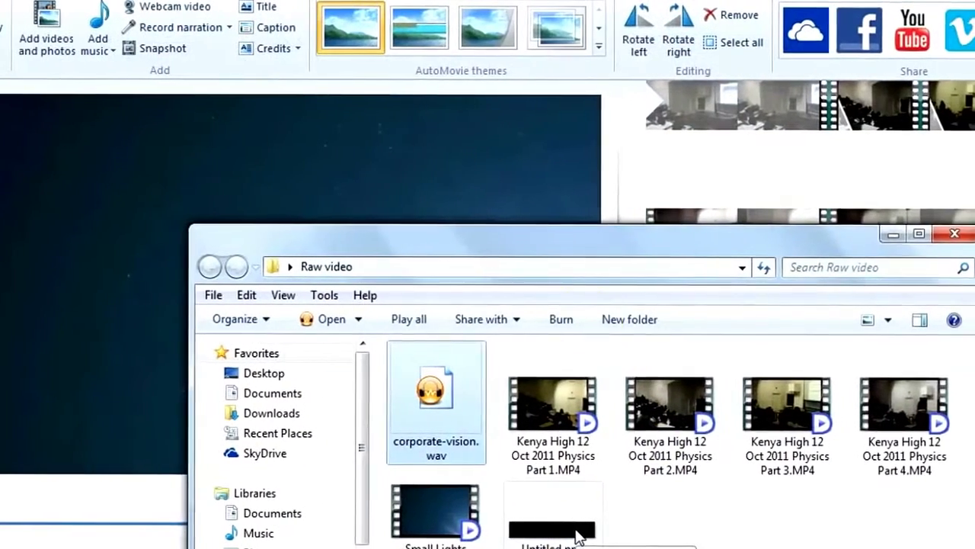
{"action": "left_click_drag", "start_coordinate": [616, 246], "coordinate": [282, 191]}
{"action": "left_click", "coordinate": [137, 436]}
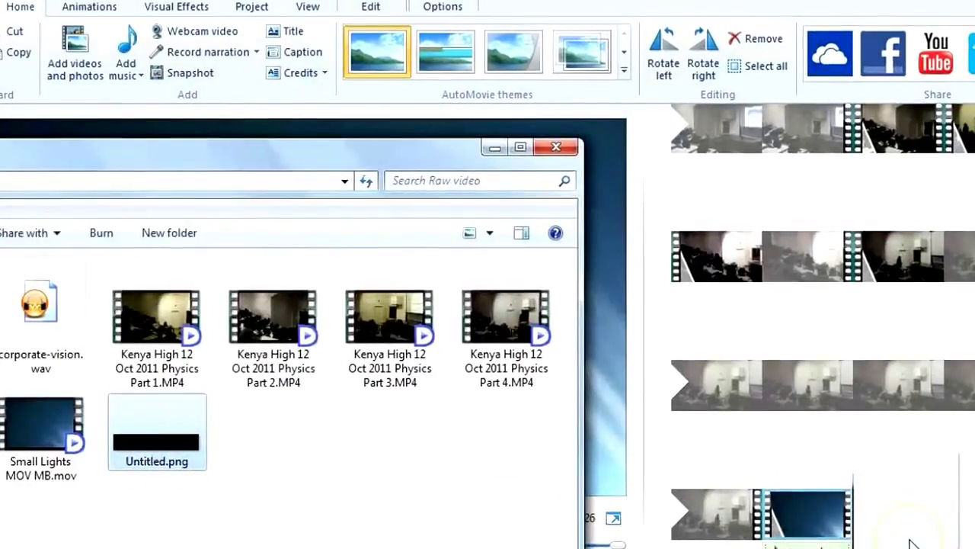
{"action": "left_click_drag", "start_coordinate": [914, 544], "coordinate": [914, 543]}
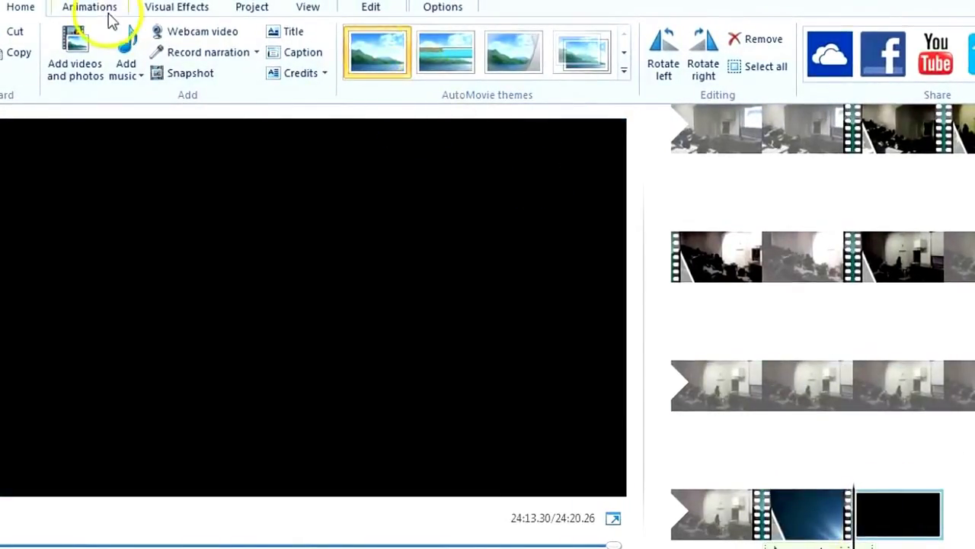
- Apply a transition from the Animations gallery to the black Untitled.png end clip
{"action": "left_click", "coordinate": [109, 11]}
{"action": "left_click", "coordinate": [428, 79]}
{"action": "left_click", "coordinate": [312, 134]}
{"action": "scroll", "coordinate": [314, 131], "scroll_direction": "down", "scroll_amount": 5}
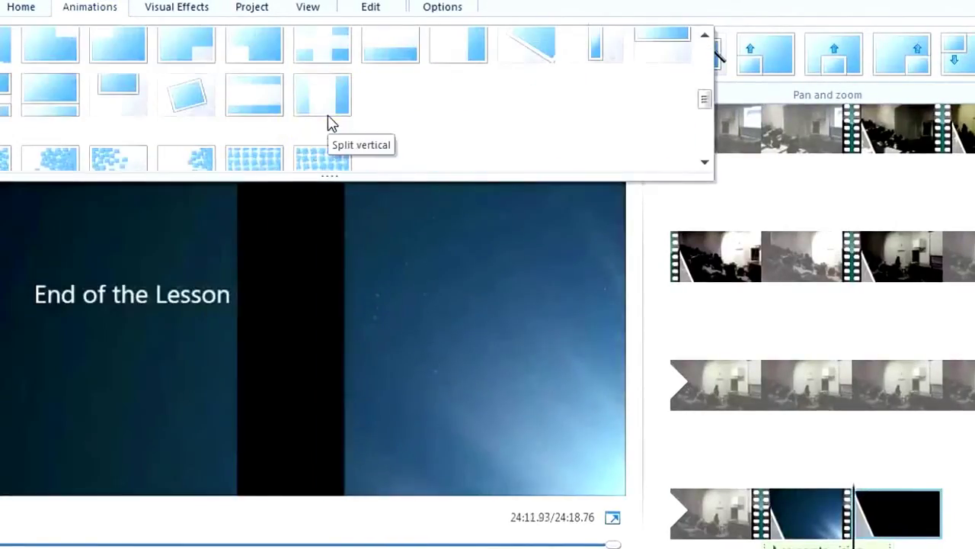
{"action": "scroll", "coordinate": [327, 122], "scroll_direction": "up", "scroll_amount": 3}
{"action": "left_click", "coordinate": [263, 59]}
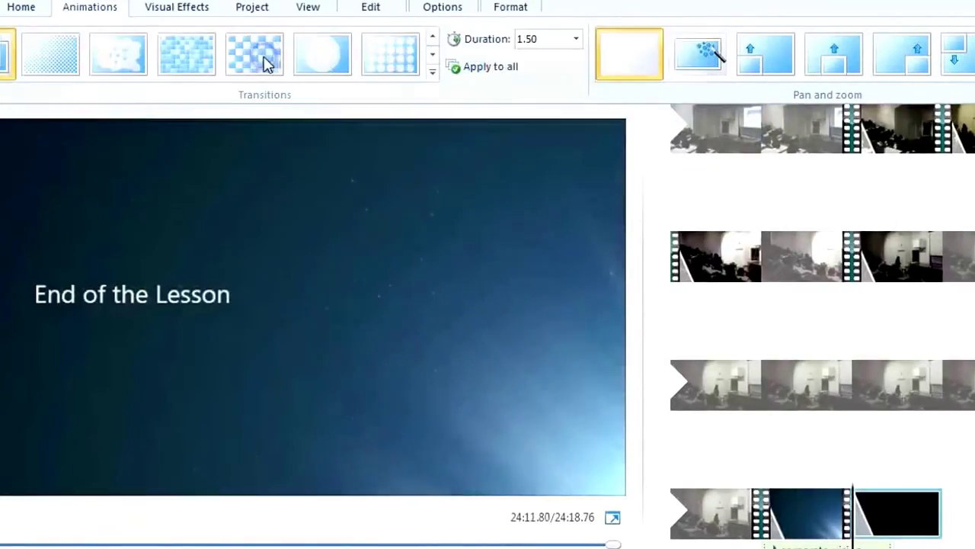
- Set the black clip's duration to 1.00 second and play the ending from the blue lights clip
{"action": "double_click", "coordinate": [888, 505]}
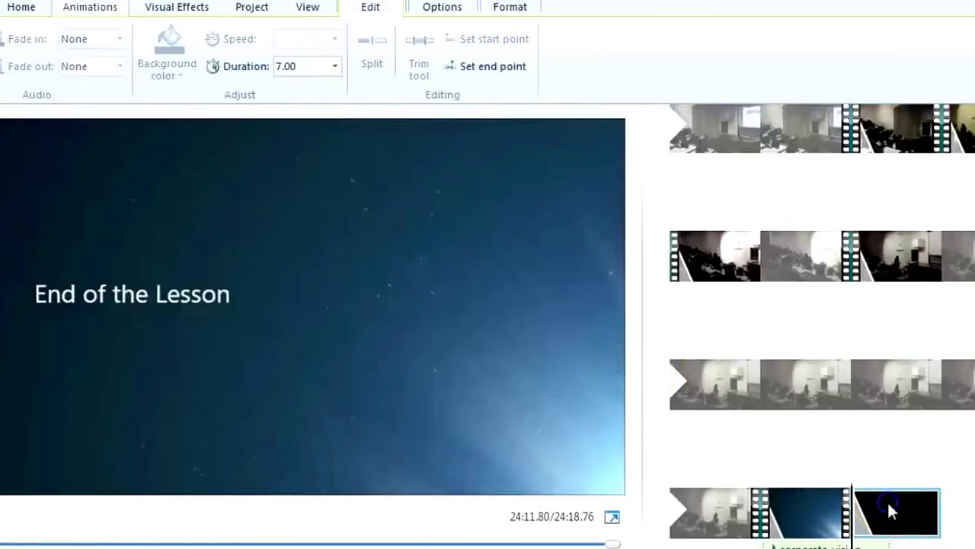
{"action": "left_click", "coordinate": [592, 240]}
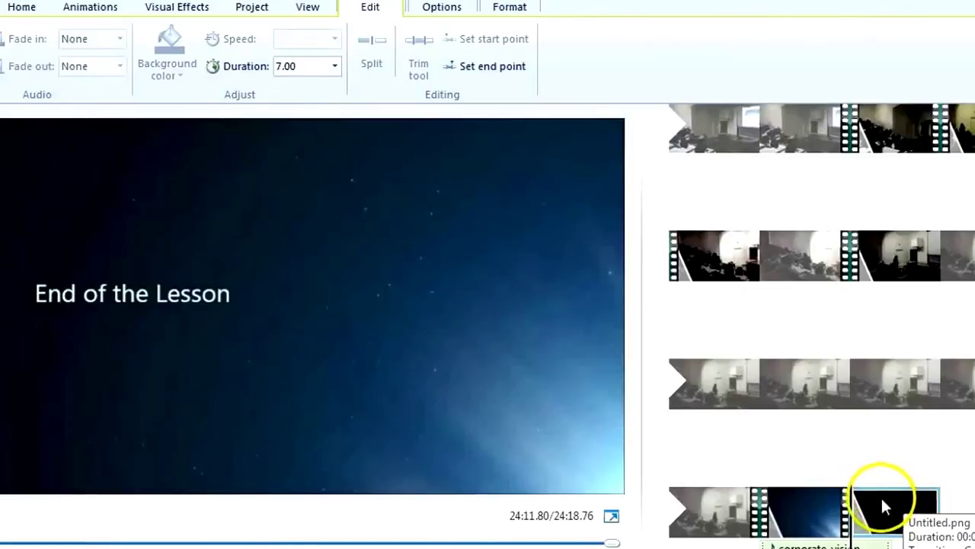
{"action": "left_click", "coordinate": [332, 68]}
{"action": "left_click", "coordinate": [310, 85]}
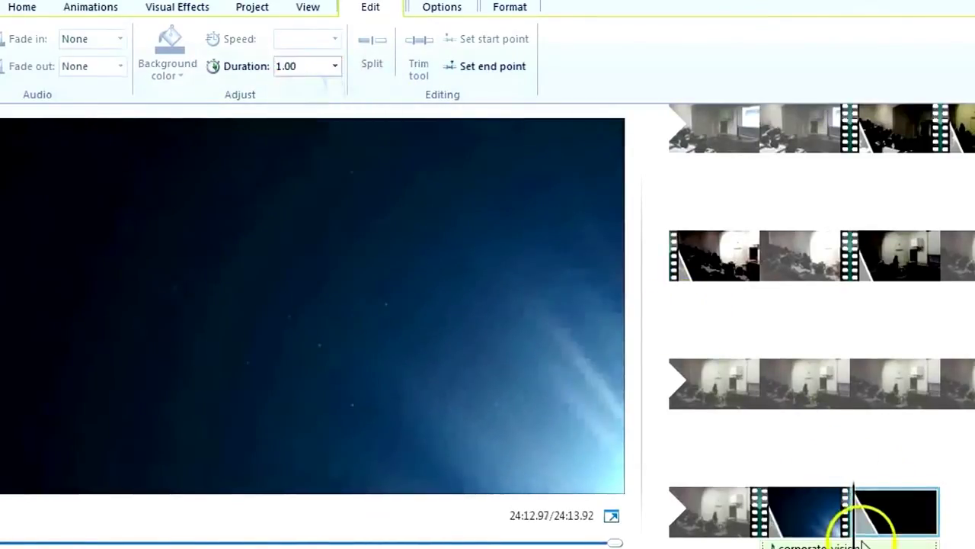
{"action": "left_click", "coordinate": [777, 542]}
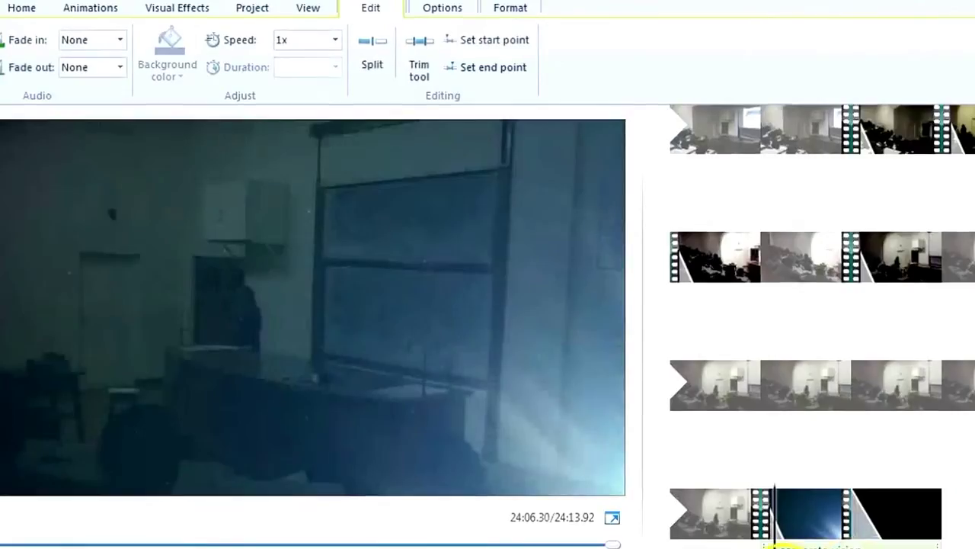
{"action": "key", "text": "space"}
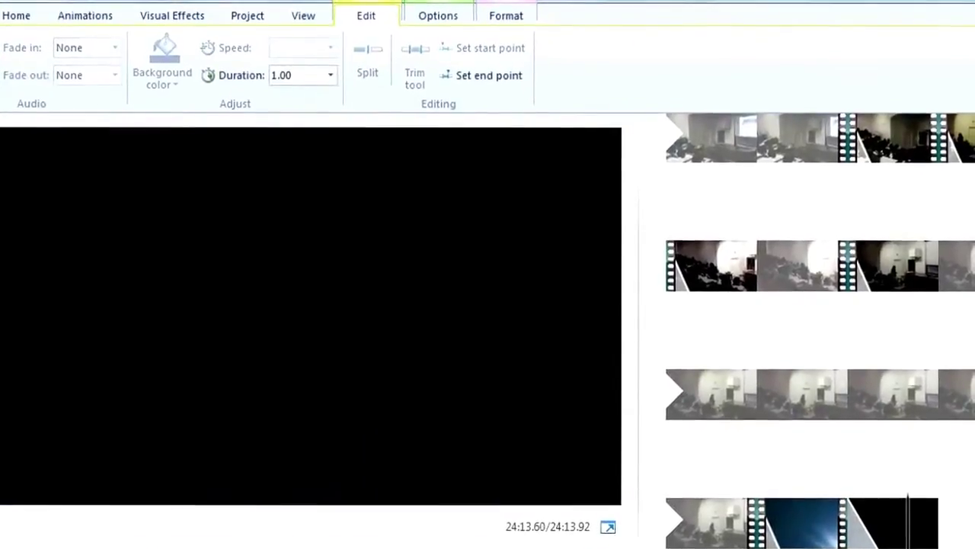
- Return to the top of the storyboard and play the movie from the beginning
{"action": "scroll", "coordinate": [958, 468], "scroll_direction": "up", "scroll_amount": 10}
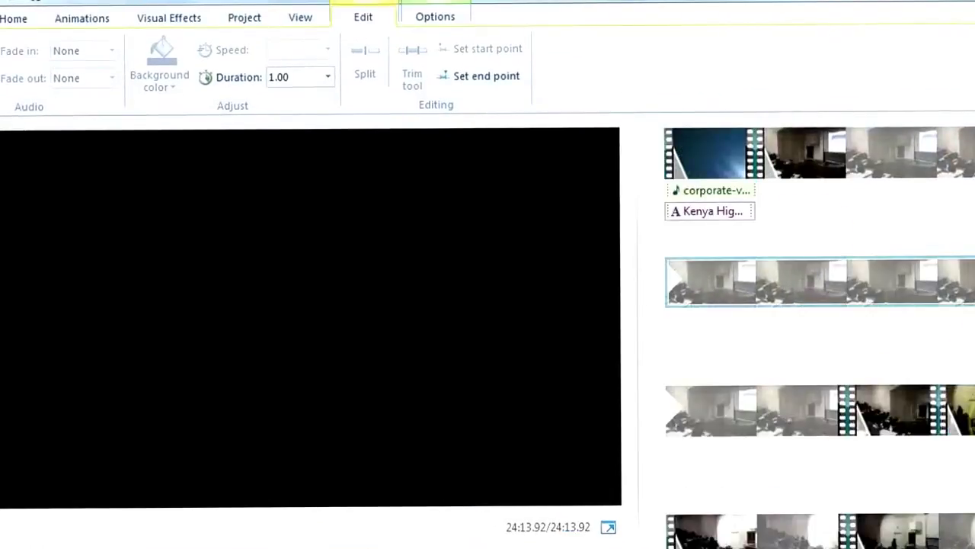
{"action": "left_click", "coordinate": [832, 126]}
{"action": "left_click", "coordinate": [671, 174]}
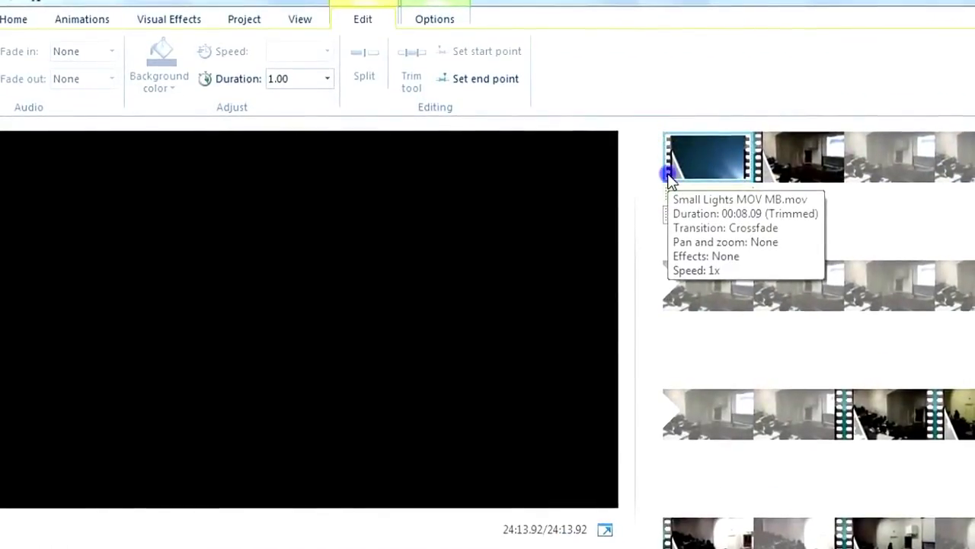
{"action": "left_click", "coordinate": [670, 181]}
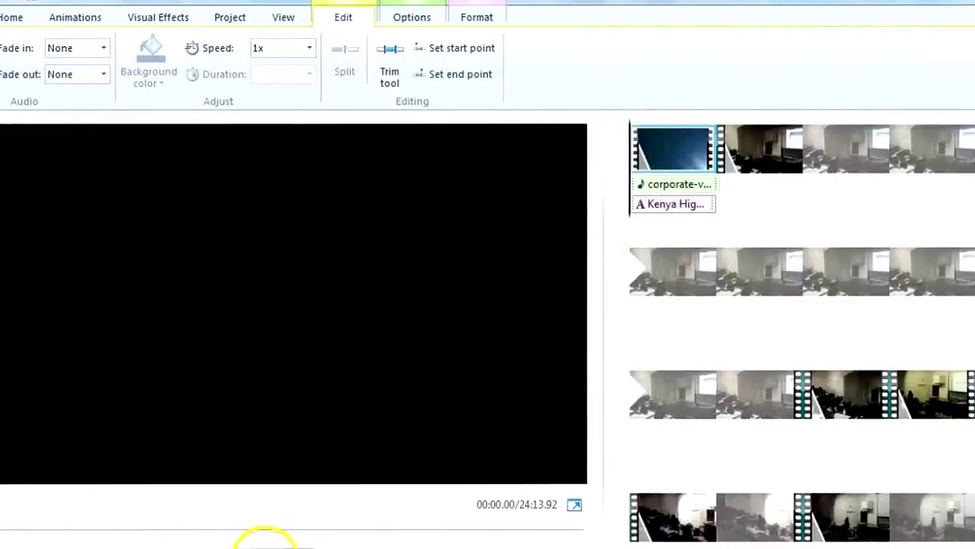
{"action": "left_click", "coordinate": [266, 543]}
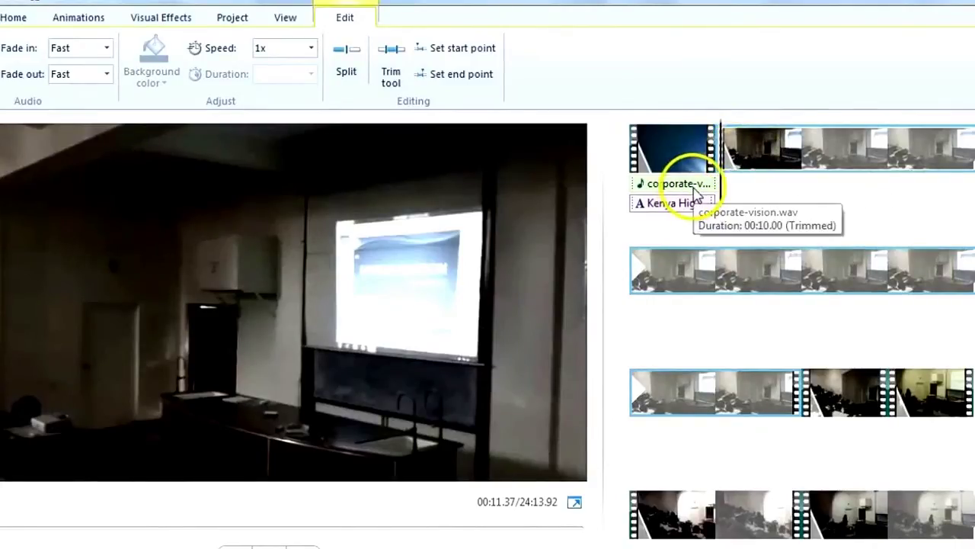
- Stop at the opening title and open the first lecture clip in Trim (97.88s to 824.23s)
{"action": "left_click", "coordinate": [755, 148]}
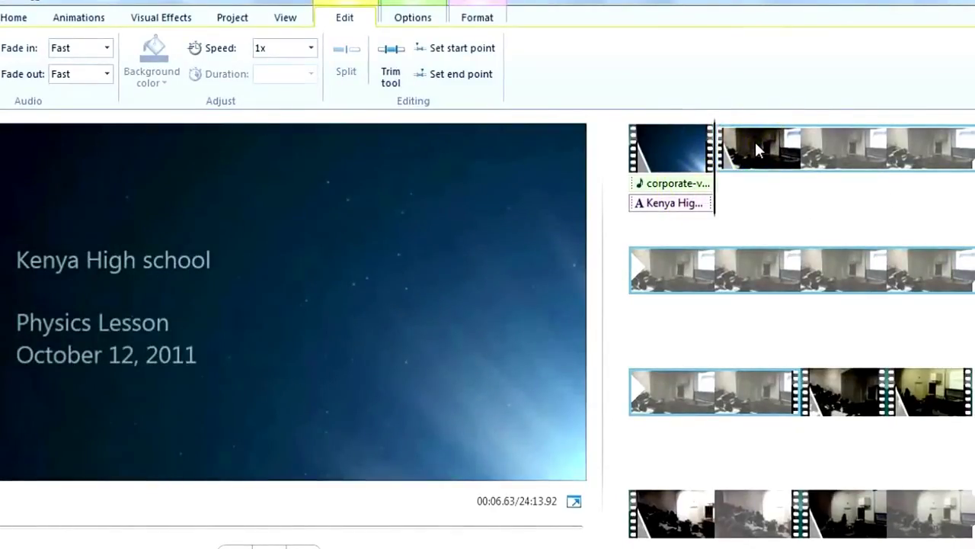
{"action": "left_click", "coordinate": [753, 152]}
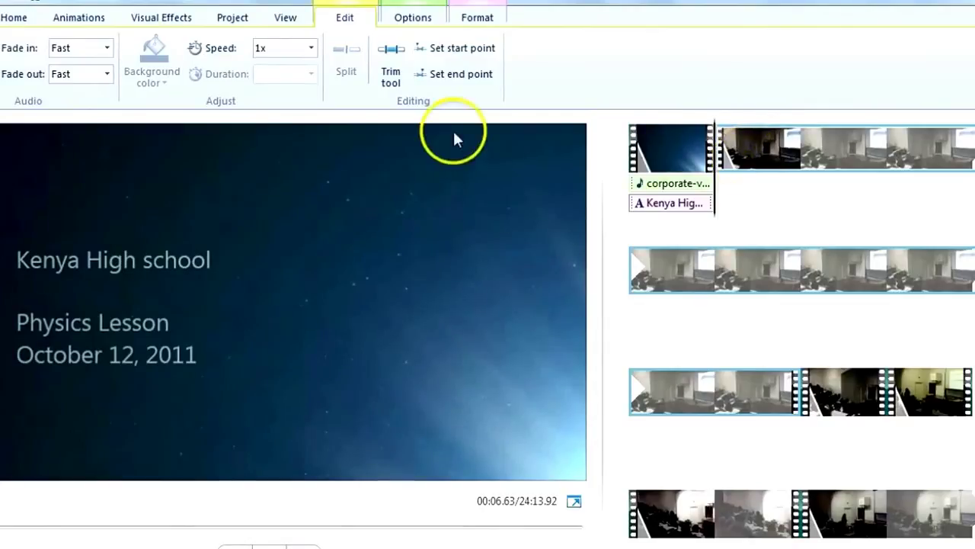
{"action": "left_click", "coordinate": [391, 80]}
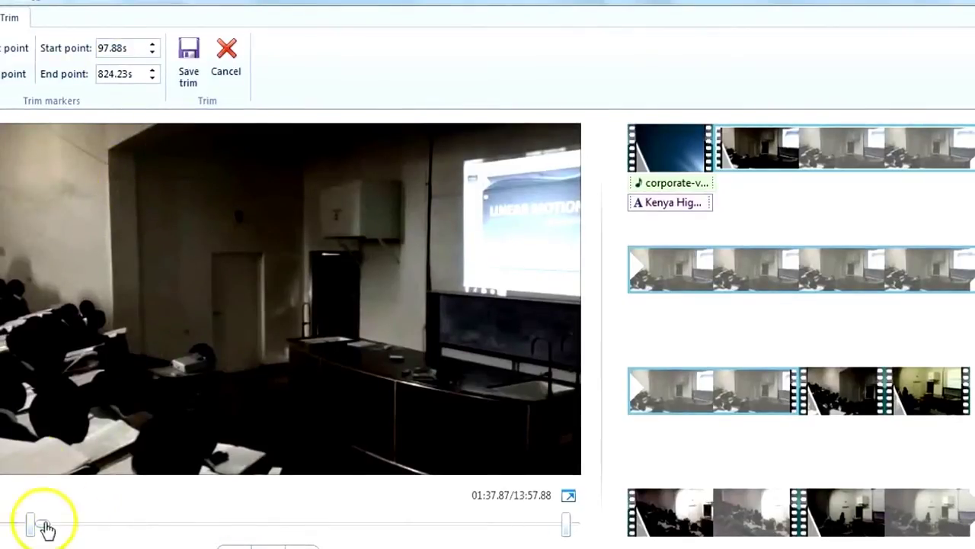
- Step the lecture clip's start point earlier to 96.84 s and save the trim
{"action": "left_click", "coordinate": [152, 53]}
{"action": "left_click", "coordinate": [153, 53]}
{"action": "left_click", "coordinate": [152, 53]}
{"action": "left_click", "coordinate": [152, 53]}
{"action": "left_click", "coordinate": [152, 53]}
{"action": "left_click", "coordinate": [152, 53]}
{"action": "left_click", "coordinate": [152, 53]}
{"action": "left_click", "coordinate": [152, 54]}
{"action": "left_click", "coordinate": [152, 55]}
{"action": "left_click", "coordinate": [152, 55]}
{"action": "left_click", "coordinate": [153, 55]}
{"action": "left_click", "coordinate": [190, 78]}
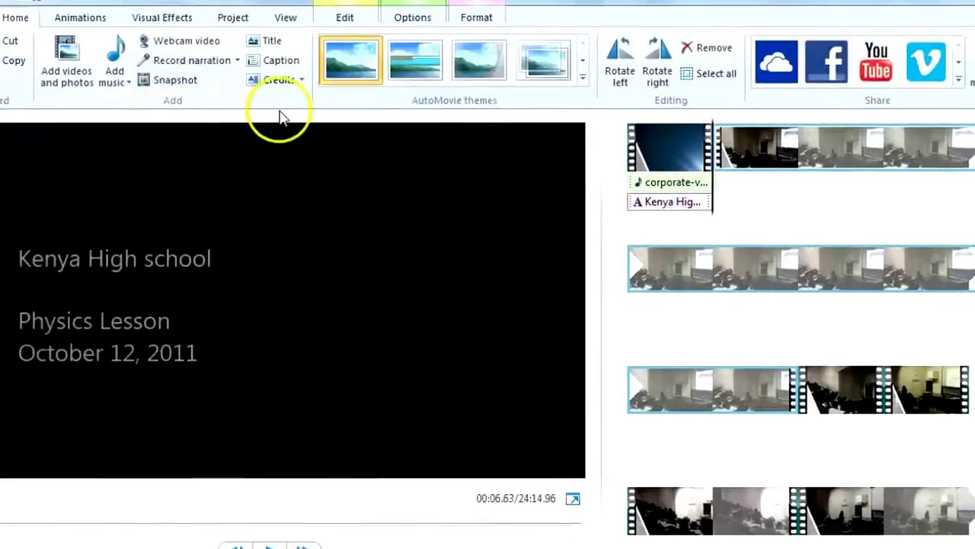
{"action": "left_click", "coordinate": [702, 219]}
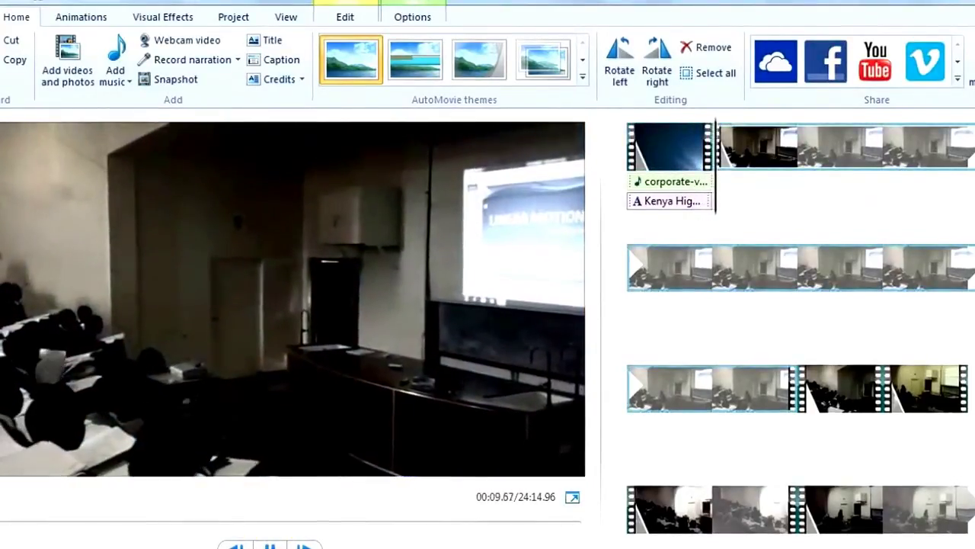
{"action": "left_click", "coordinate": [270, 545]}
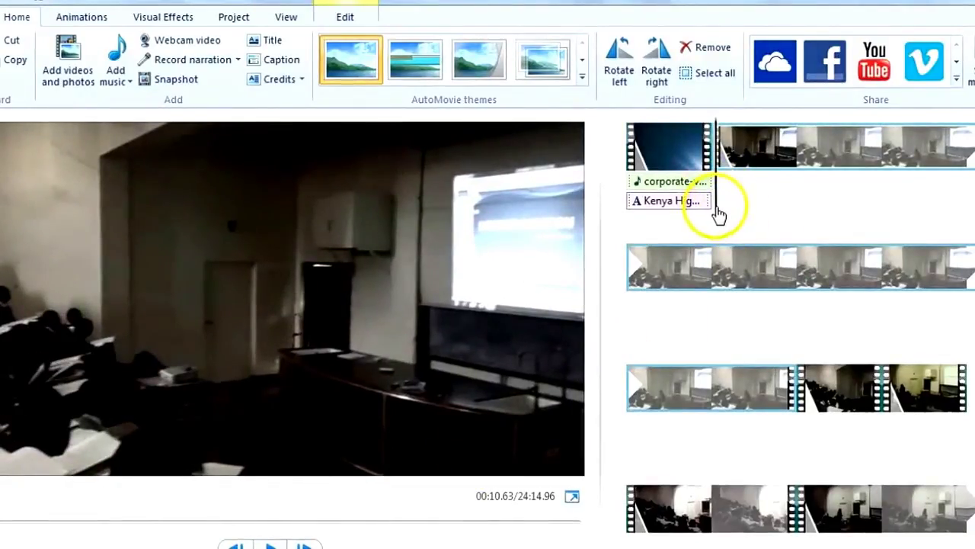
{"action": "left_click_drag", "start_coordinate": [716, 212], "coordinate": [828, 409]}
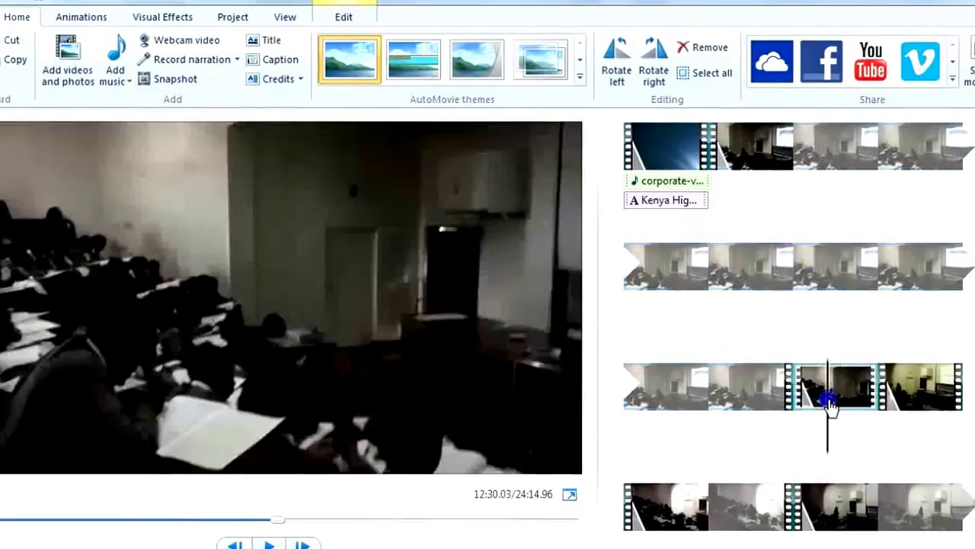
{"action": "scroll", "coordinate": [828, 408], "scroll_direction": "down", "scroll_amount": 3}
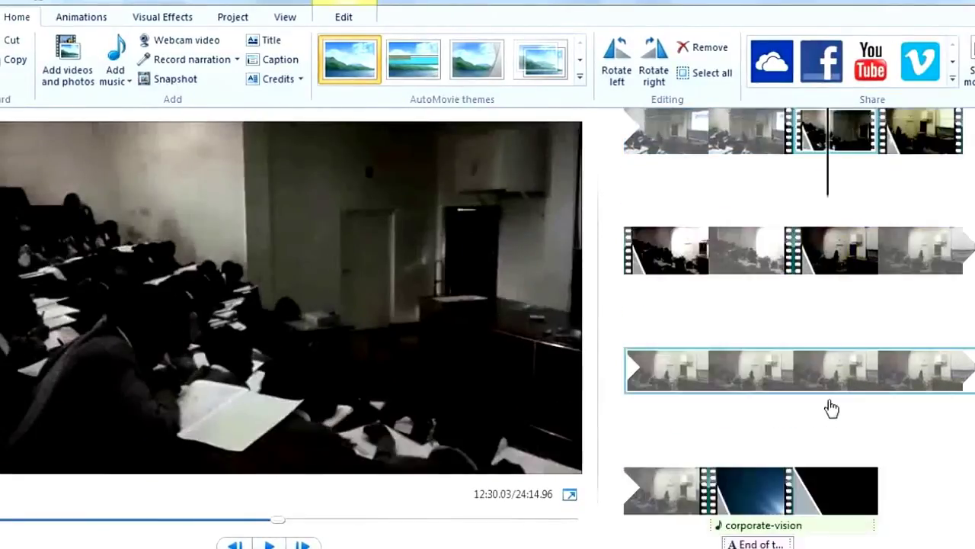
{"action": "left_click_drag", "start_coordinate": [738, 371], "coordinate": [710, 377]}
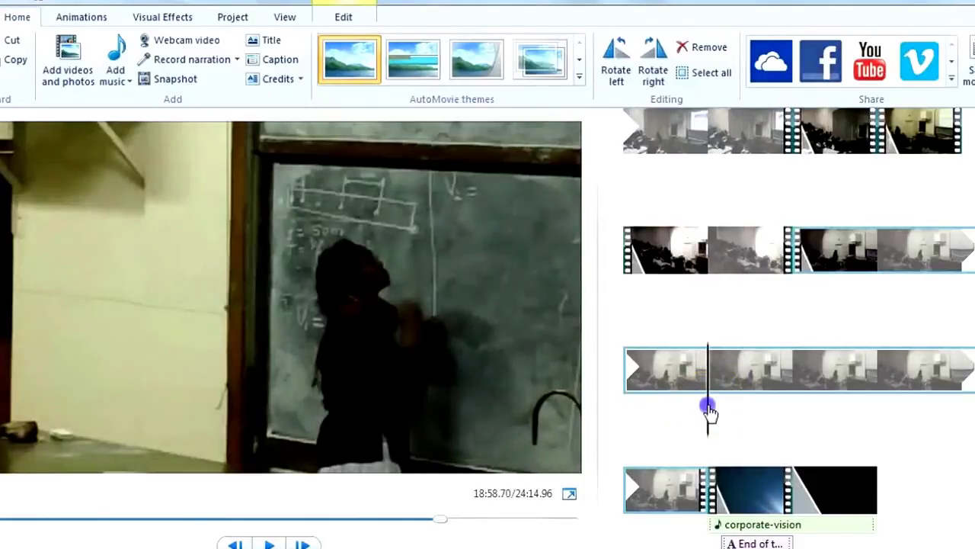
{"action": "left_click_drag", "start_coordinate": [717, 411], "coordinate": [902, 501]}
- Glance at the Save movie options, jump playback to a mid-movie clip and view the Project tab
{"action": "left_click", "coordinate": [5, 16]}
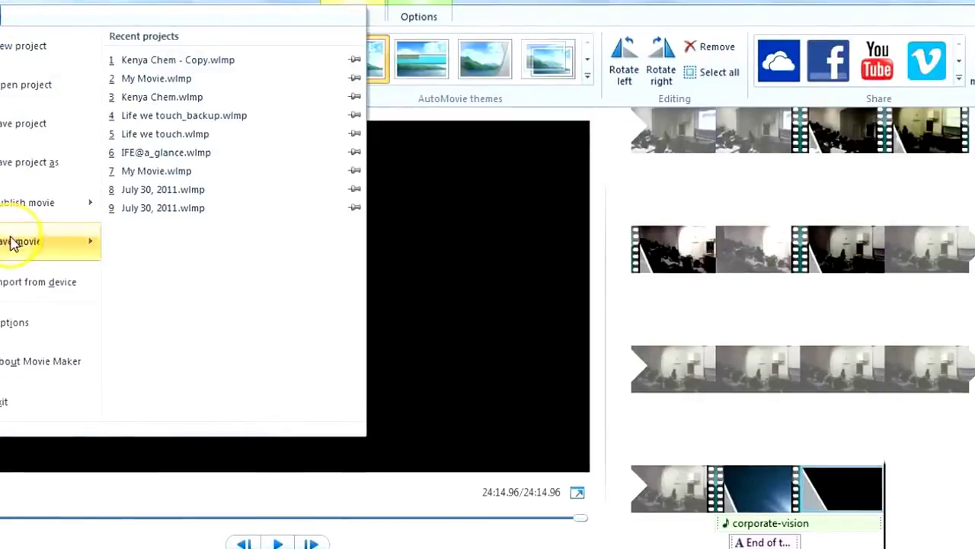
{"action": "mouse_move", "coordinate": [11, 243]}
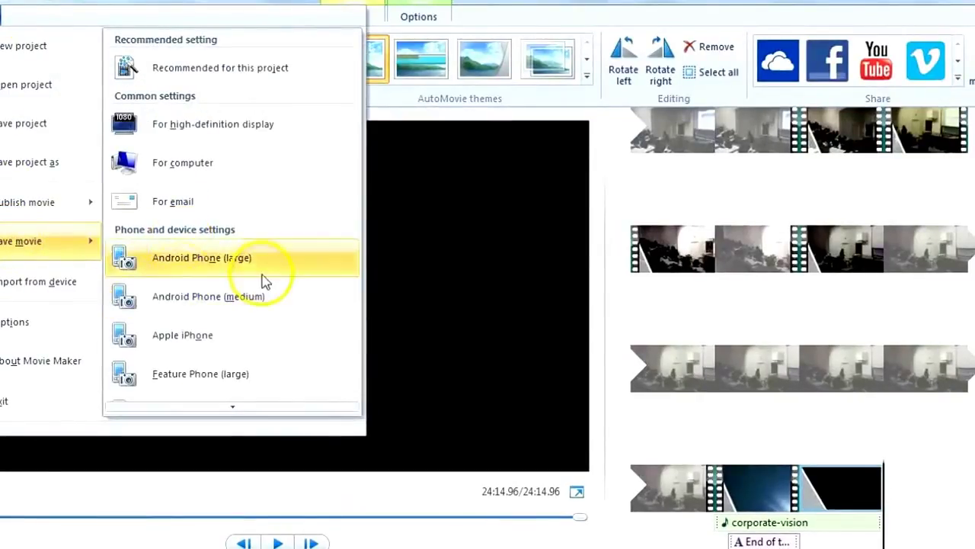
{"action": "left_click", "coordinate": [620, 536]}
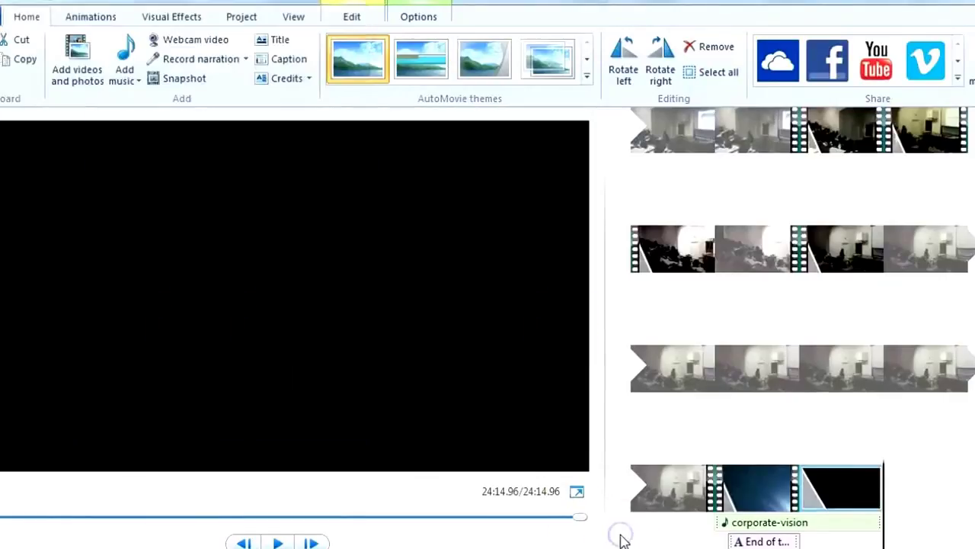
{"action": "left_click", "coordinate": [716, 251]}
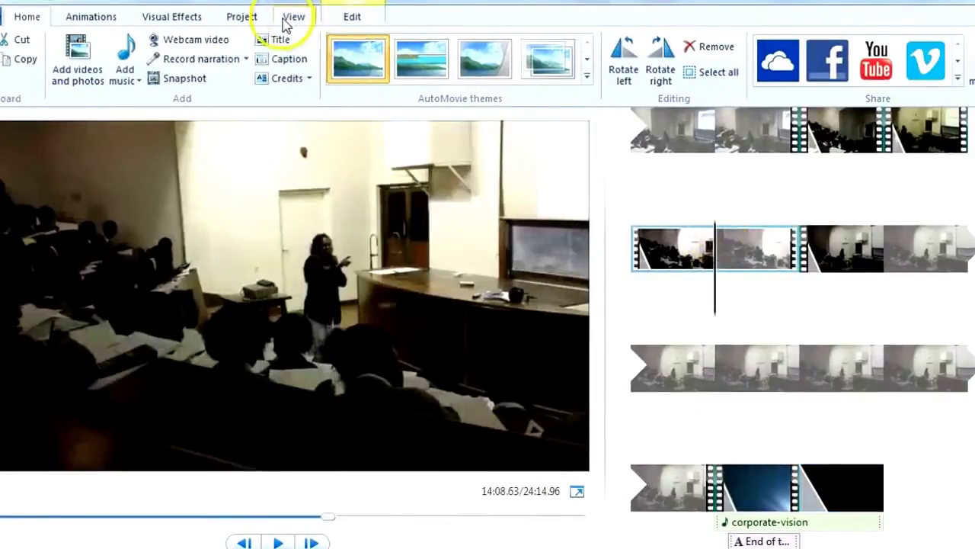
{"action": "left_click", "coordinate": [256, 21]}
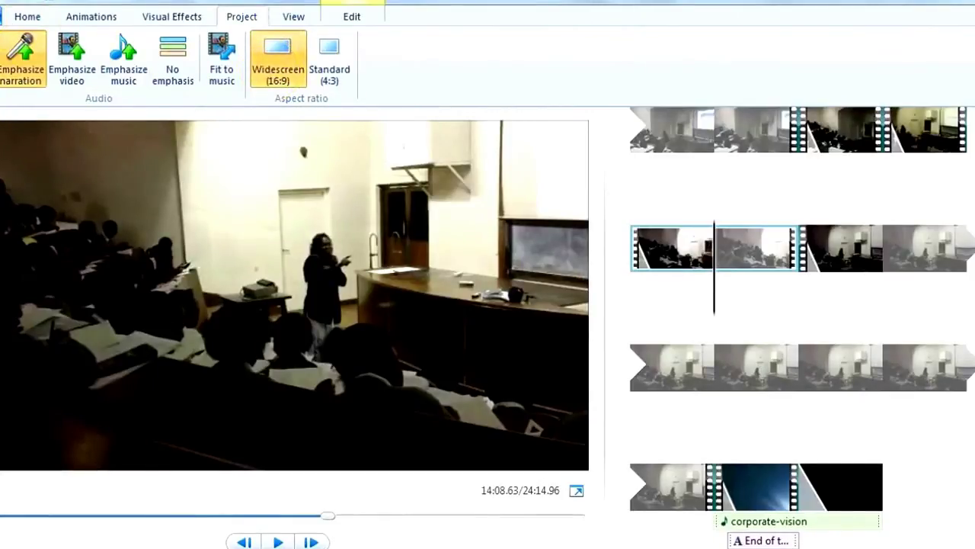
- Browse the Save movie presets to the Windows Phone (large) 854 x 480 details
{"action": "left_click", "coordinate": [4, 15]}
{"action": "mouse_move", "coordinate": [22, 251]}
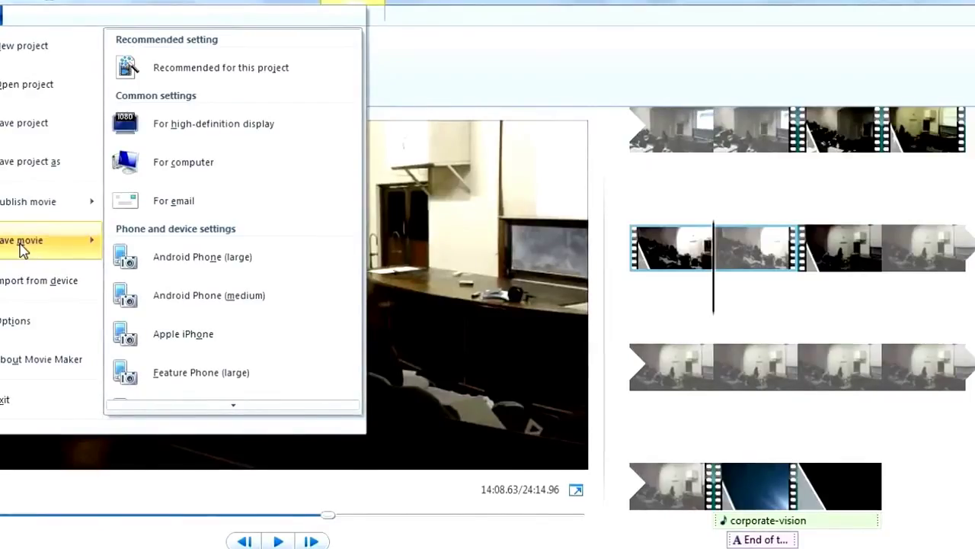
{"action": "left_click", "coordinate": [174, 285]}
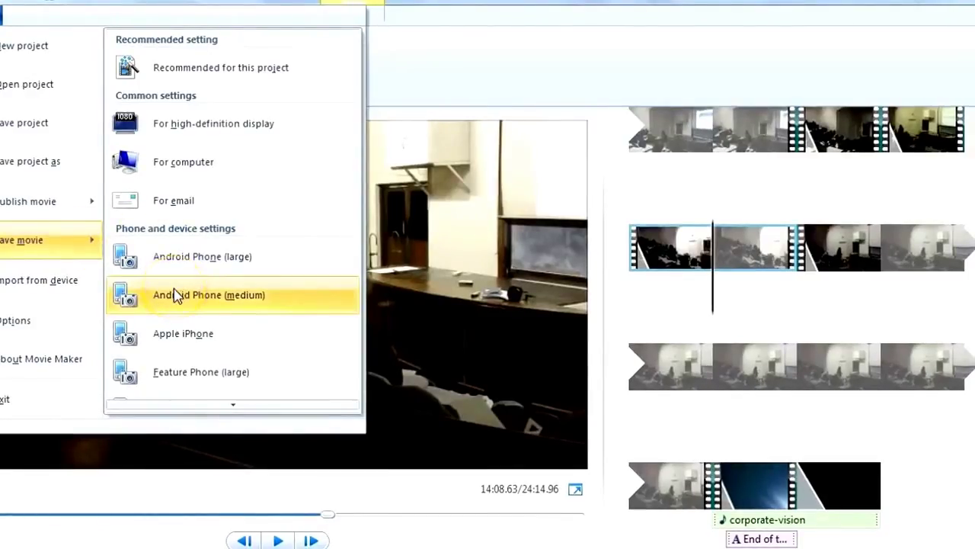
{"action": "scroll", "coordinate": [174, 295], "scroll_direction": "down", "scroll_amount": 1}
{"action": "left_click", "coordinate": [177, 296]}
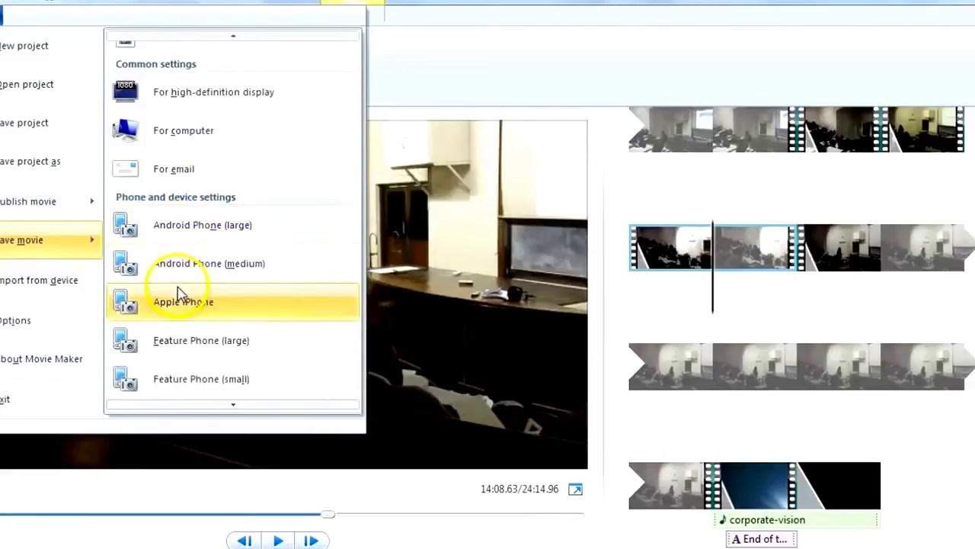
{"action": "scroll", "coordinate": [182, 295], "scroll_direction": "down", "scroll_amount": 2}
{"action": "scroll", "coordinate": [190, 229], "scroll_direction": "up", "scroll_amount": 2}
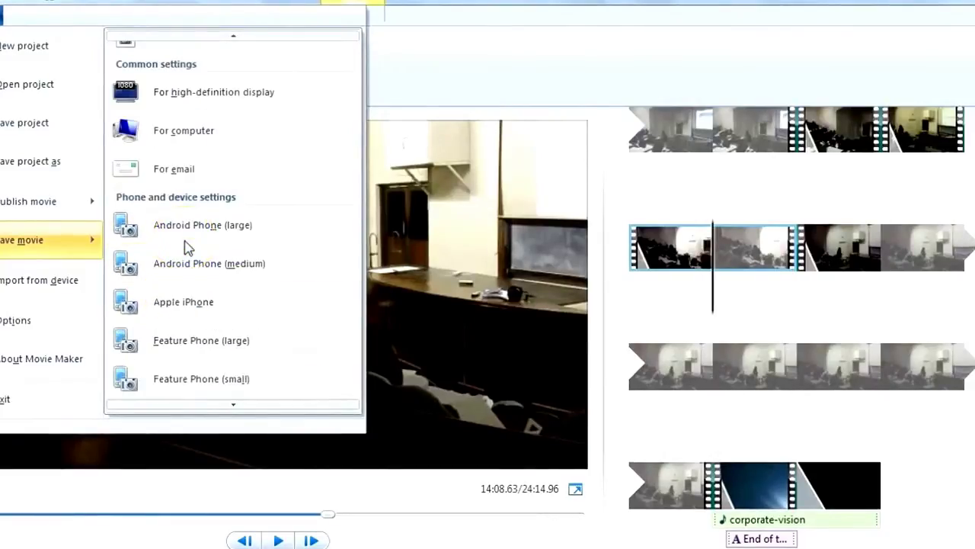
{"action": "scroll", "coordinate": [235, 100], "scroll_direction": "up", "scroll_amount": 1}
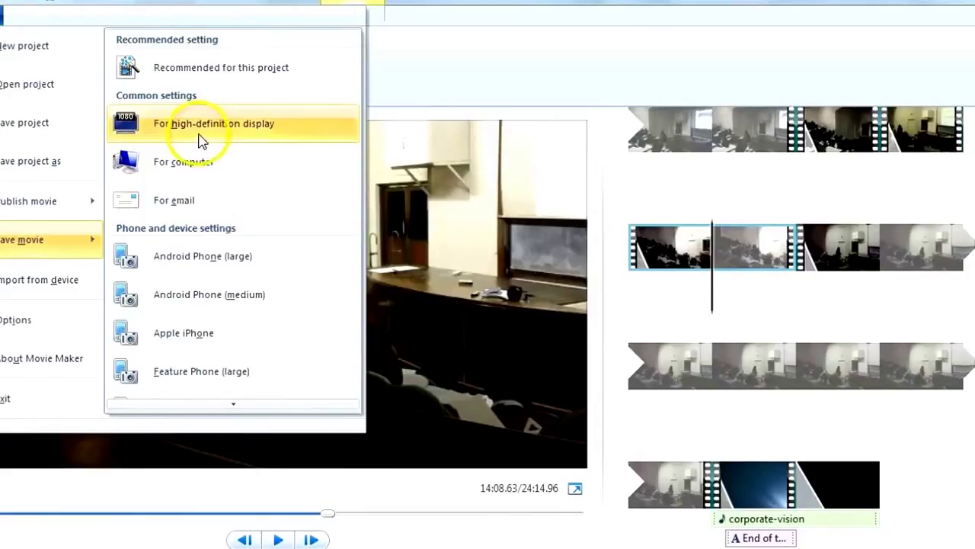
{"action": "scroll", "coordinate": [206, 153], "scroll_direction": "down", "scroll_amount": 1}
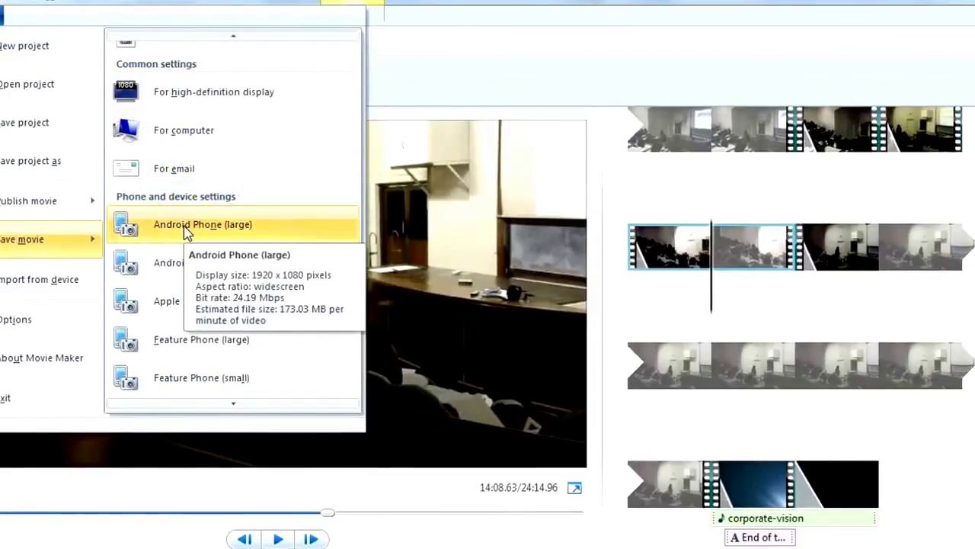
{"action": "scroll", "coordinate": [174, 347], "scroll_direction": "down", "scroll_amount": 3}
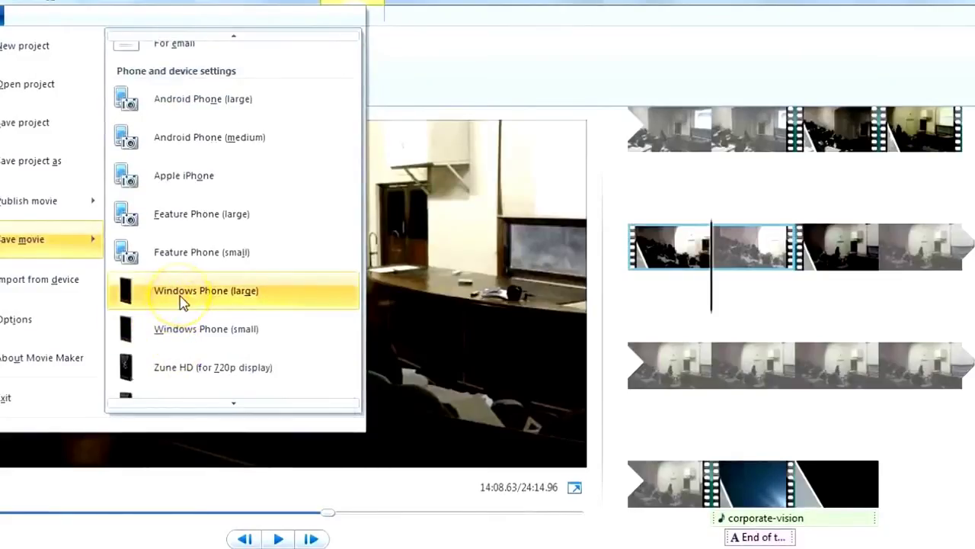
{"action": "mouse_move", "coordinate": [183, 302]}
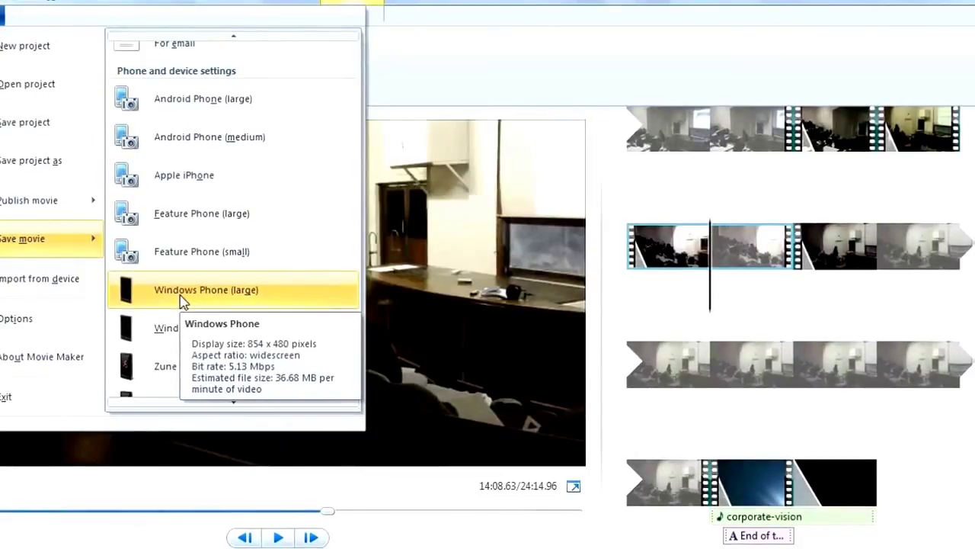
- Export the movie as Kenya Chem.mp4 with Windows Phone (large) settings and open its folder
{"action": "left_click", "coordinate": [183, 297]}
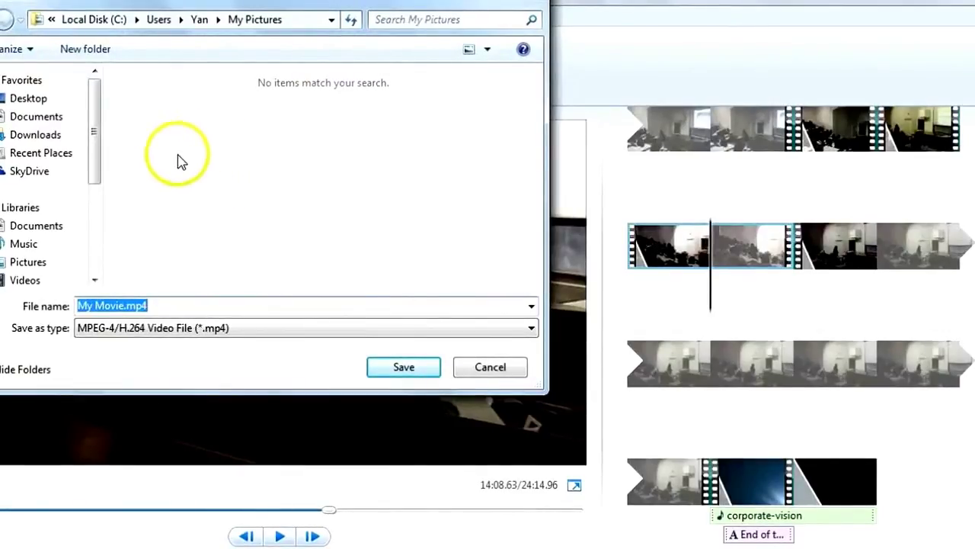
{"action": "left_click", "coordinate": [179, 305]}
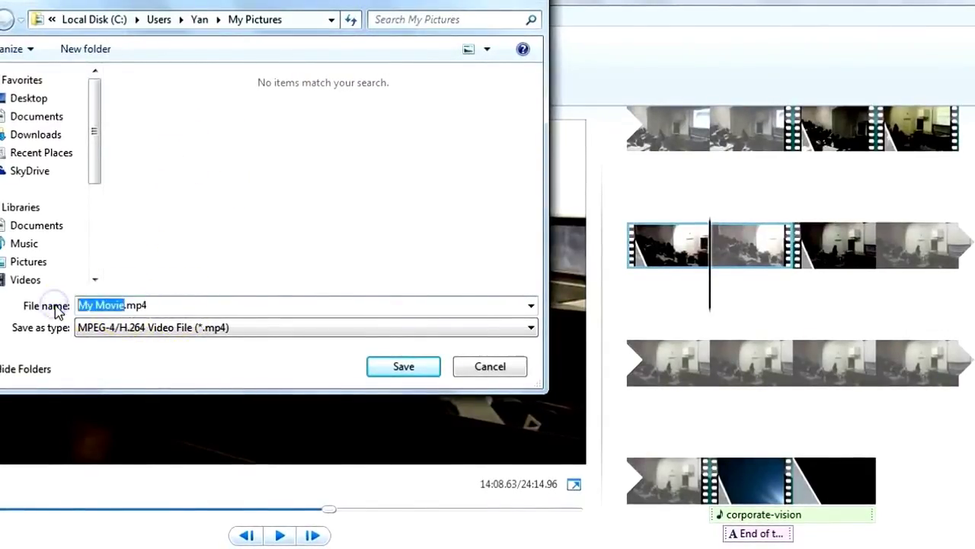
{"action": "type", "text": "Kenya Chem"}
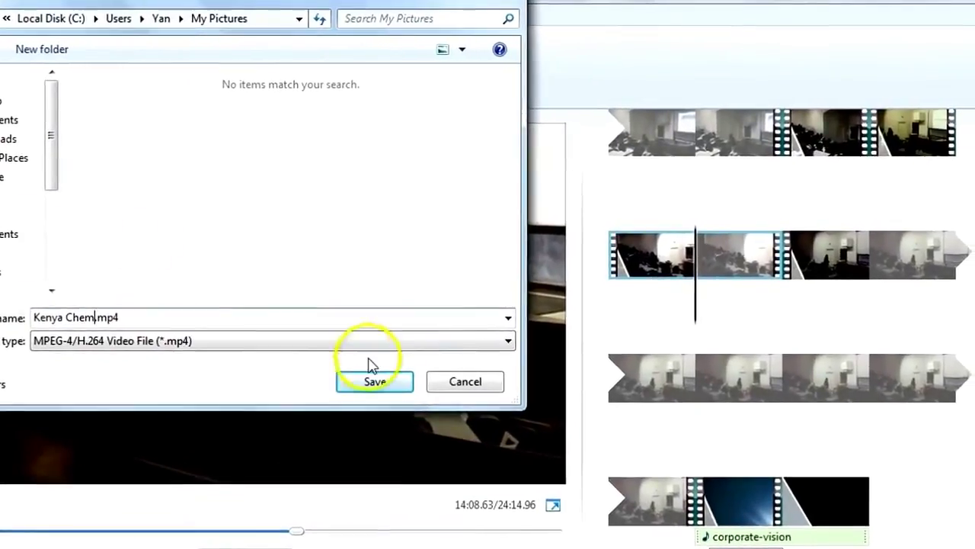
{"action": "left_click", "coordinate": [373, 382]}
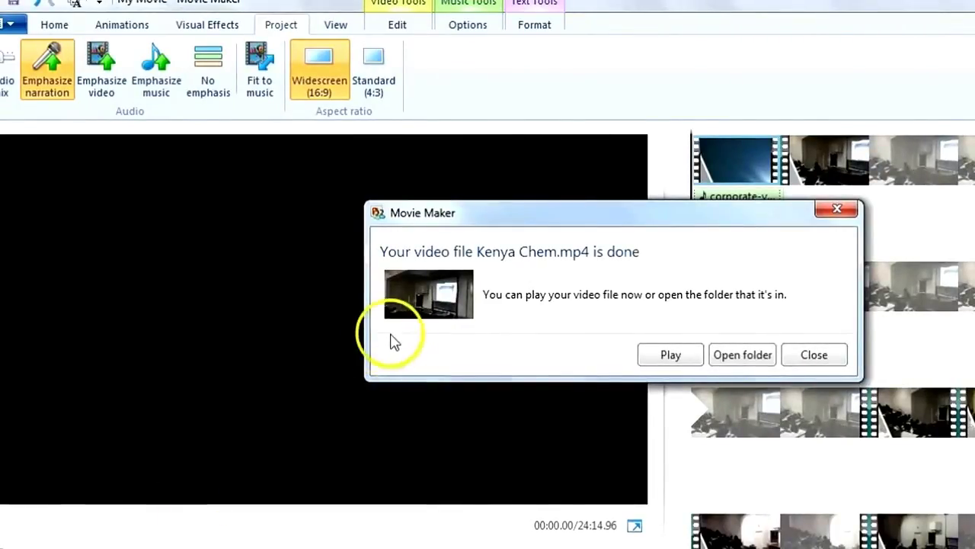
{"action": "left_click", "coordinate": [733, 366]}
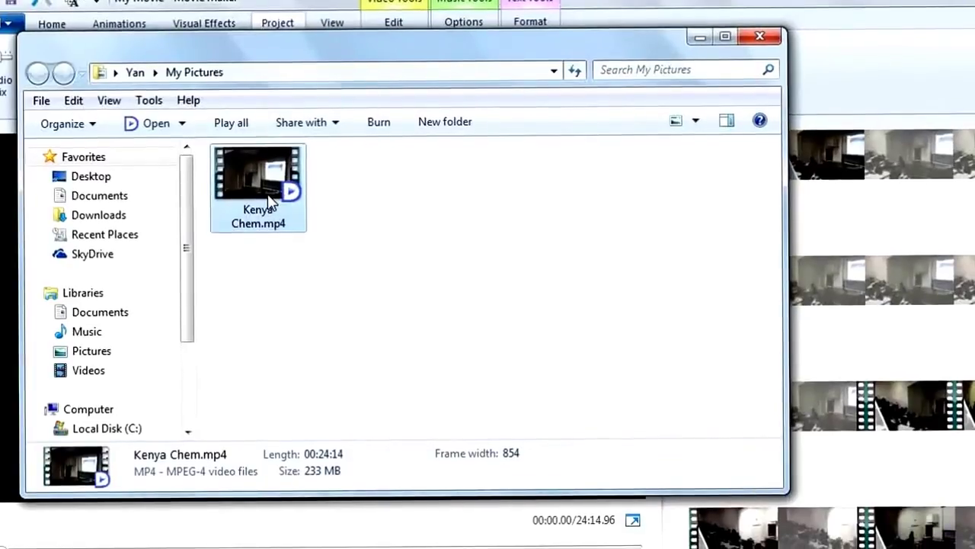
- Play Kenya Chem.mp4 in KMPlayer and raise the playback volume
{"action": "double_click", "coordinate": [270, 201]}
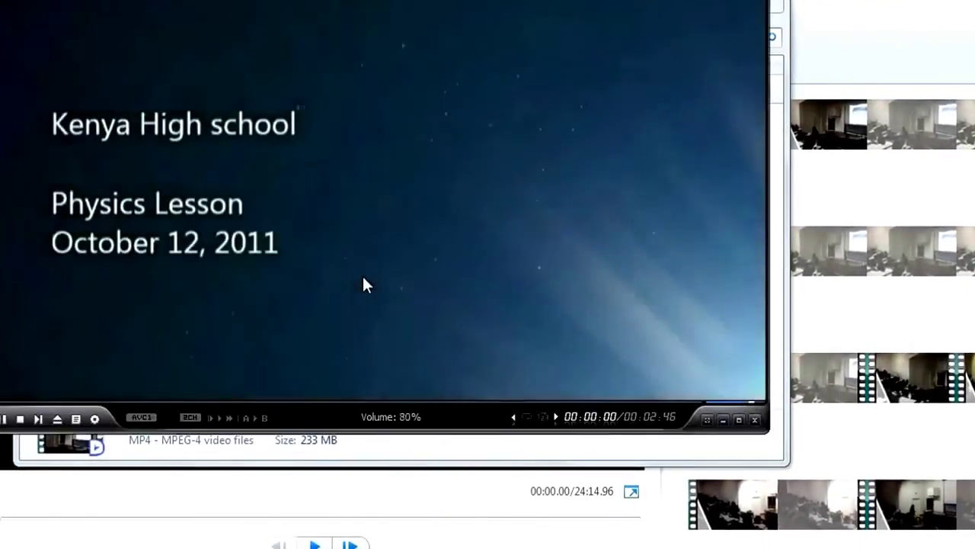
{"action": "scroll", "coordinate": [364, 278], "scroll_direction": "up", "scroll_amount": 3}
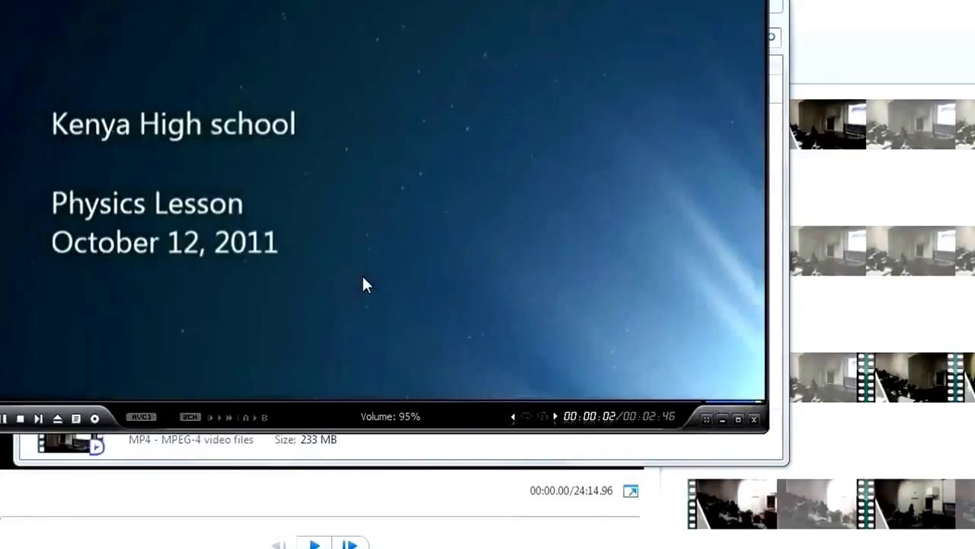